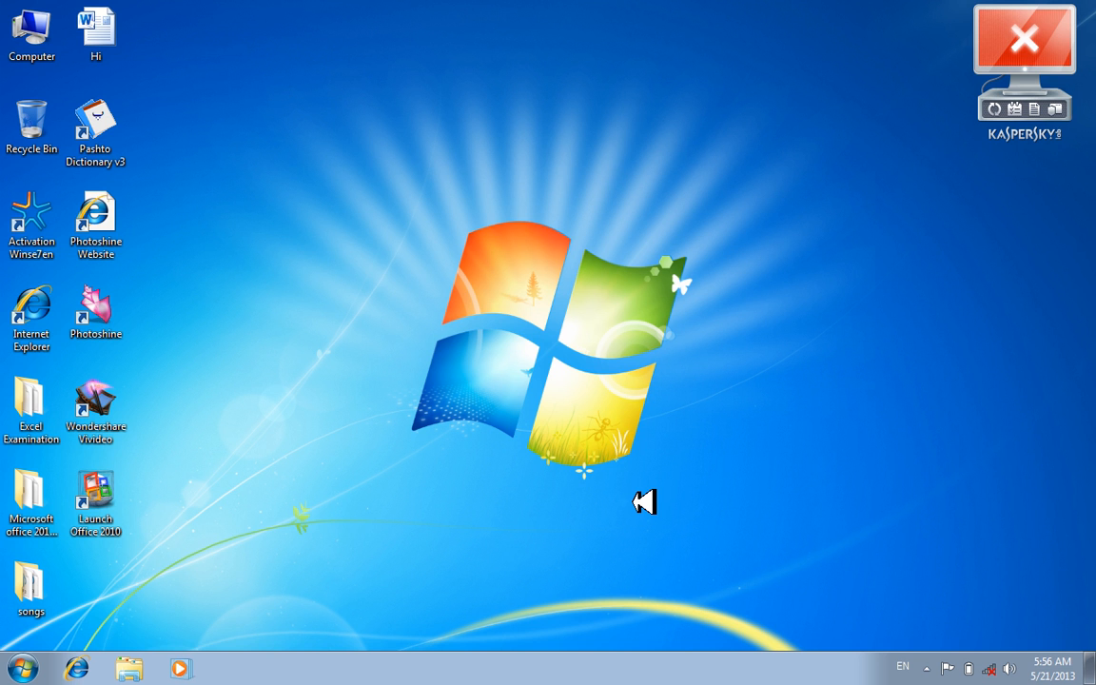
Step: Find Microsoft Excel 2010 on the computer and start it with a blank workbook
key(super)
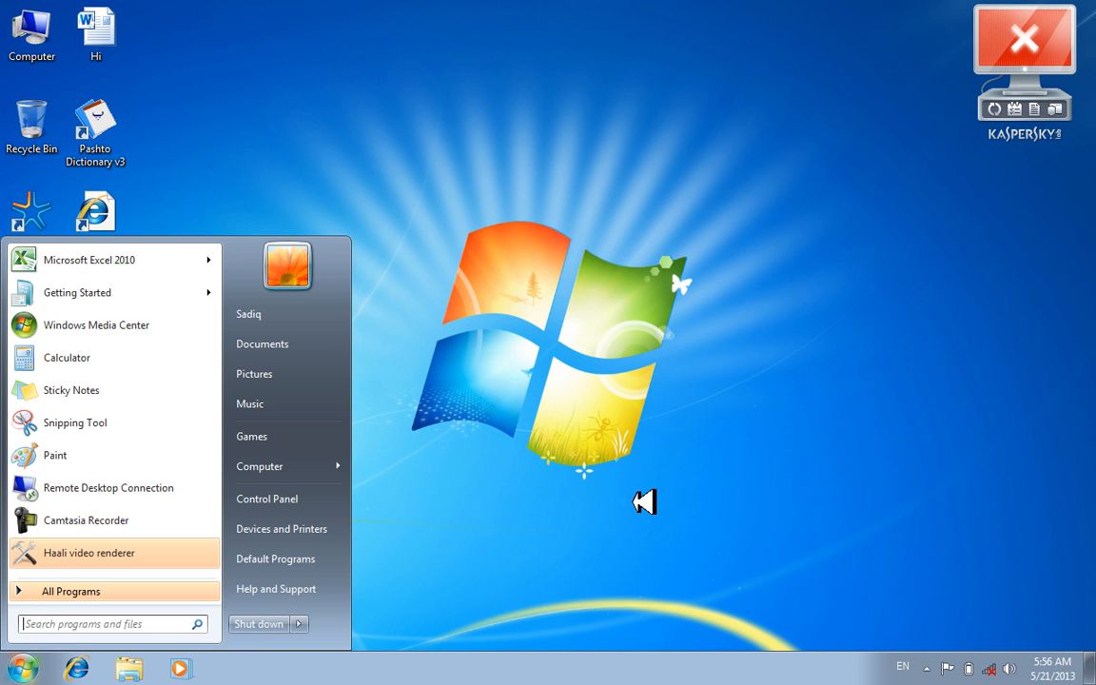
text(excel)
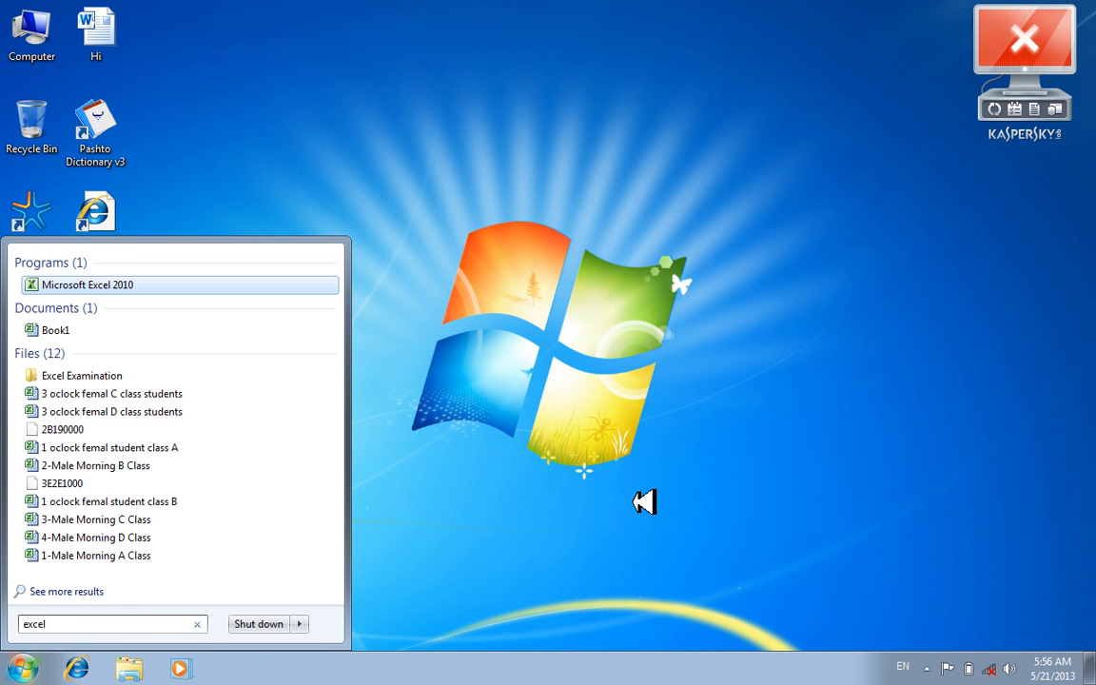
key(Return)
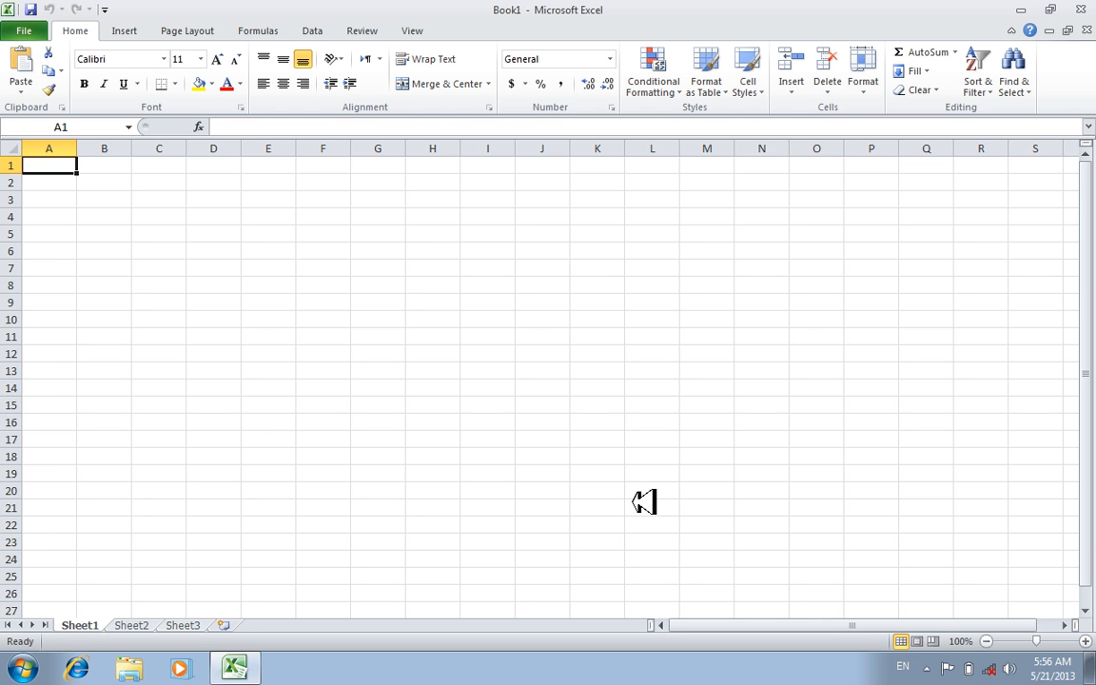
Step: Merge and center the cell range C1:M4 on Sheet1
drag(167, 166, 704, 214)
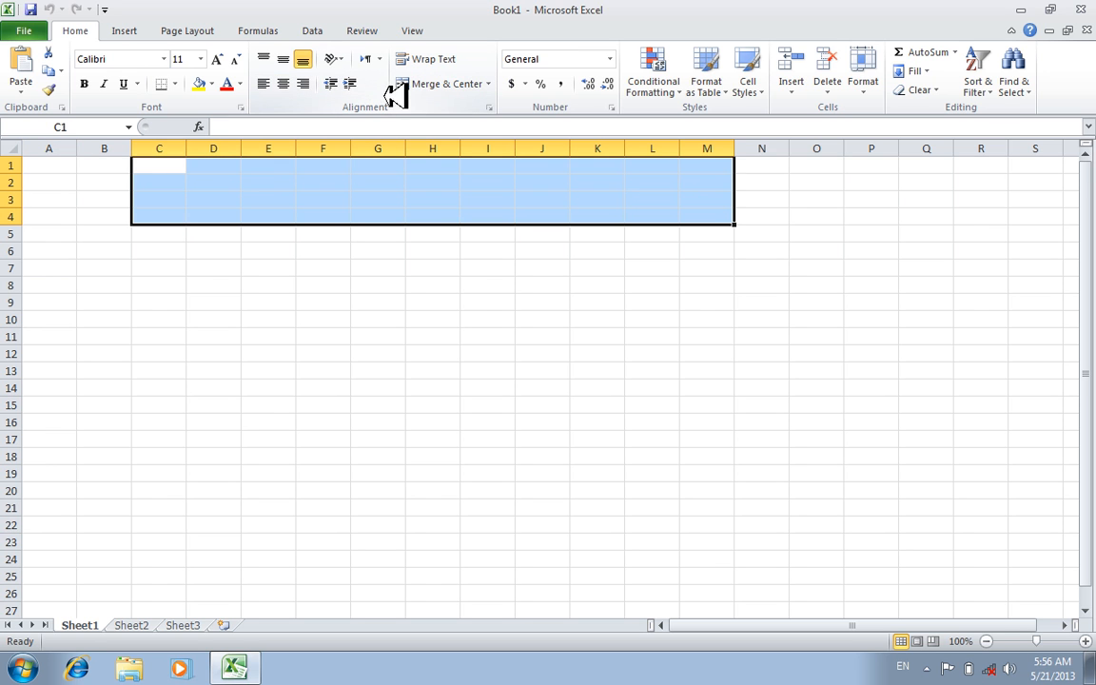
click(473, 88)
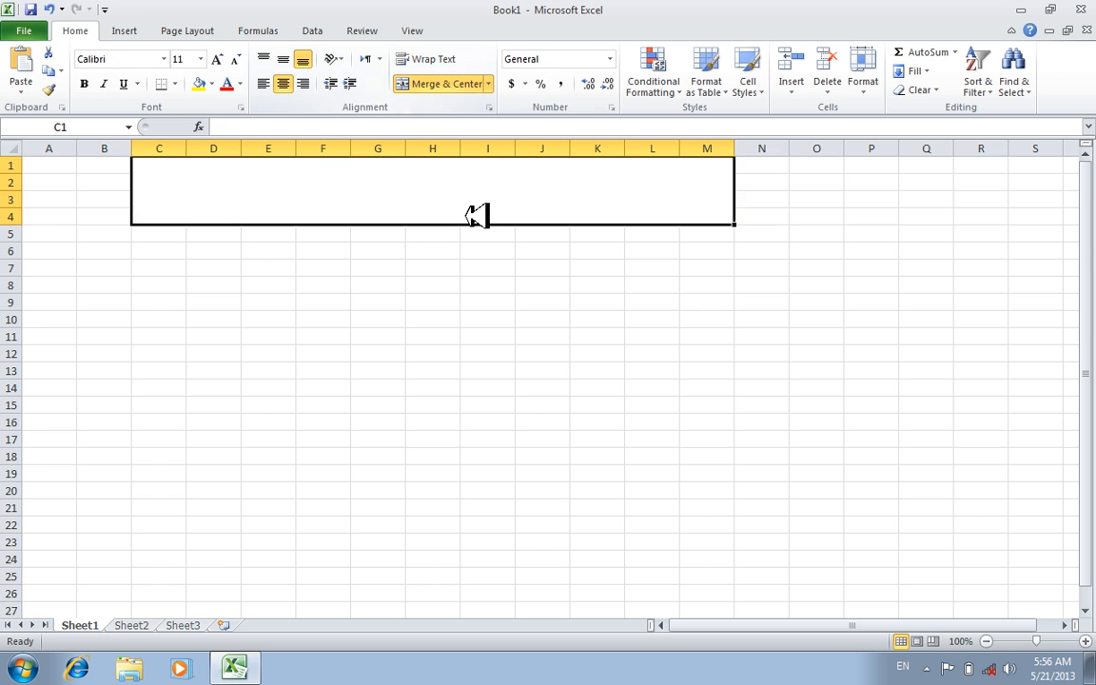
click(470, 314)
Step: Enter the title "Roshan Net cafi formul or system" in the merged cell C1:M4
click(444, 212)
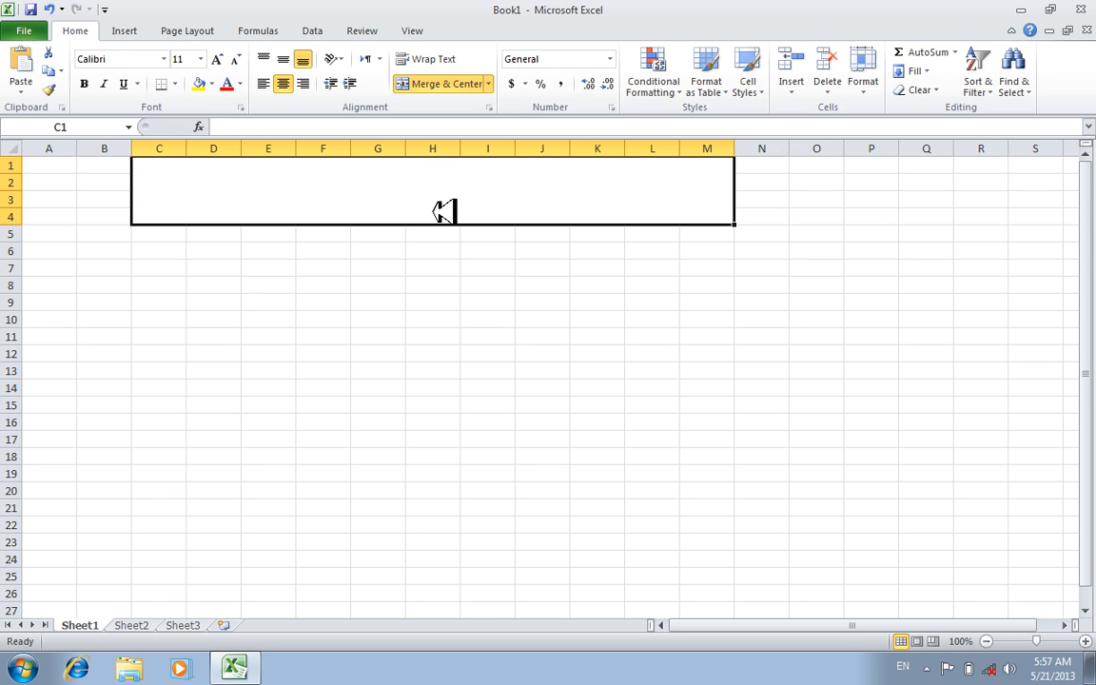
text(Roshan Nif)
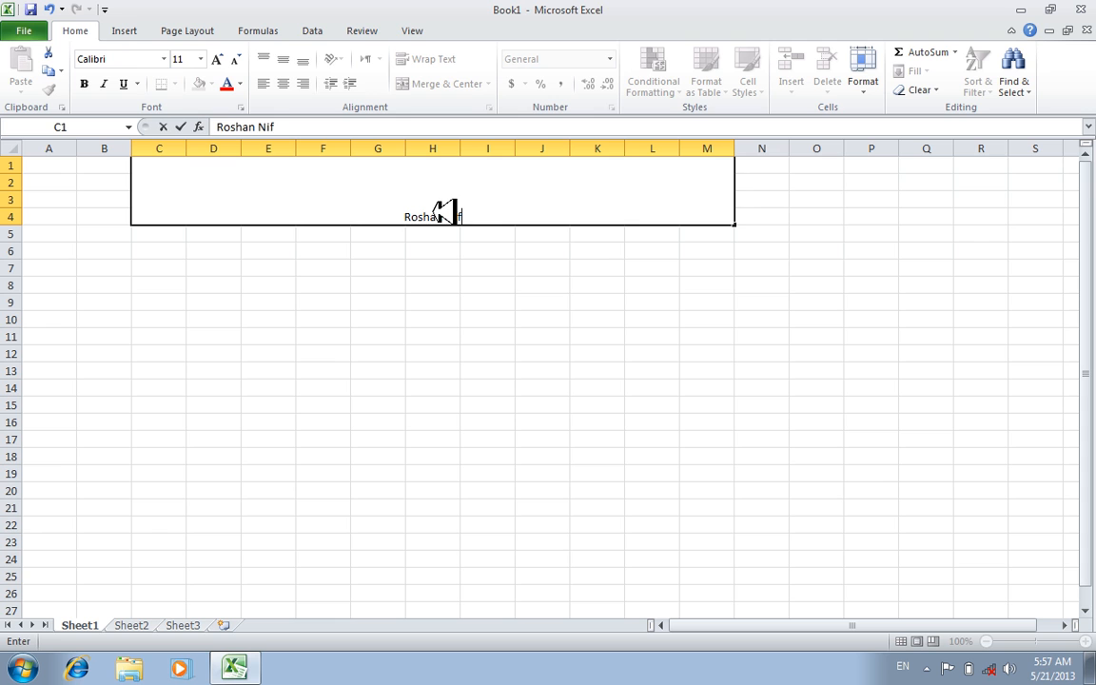
key(BackSpace)
key(BackSpace)
text(et fa)
text(c)
key(BackSpace)
key(BackSpace)
key(BackSpace)
text(cafi s)
key(BackSpace)
text(fo)
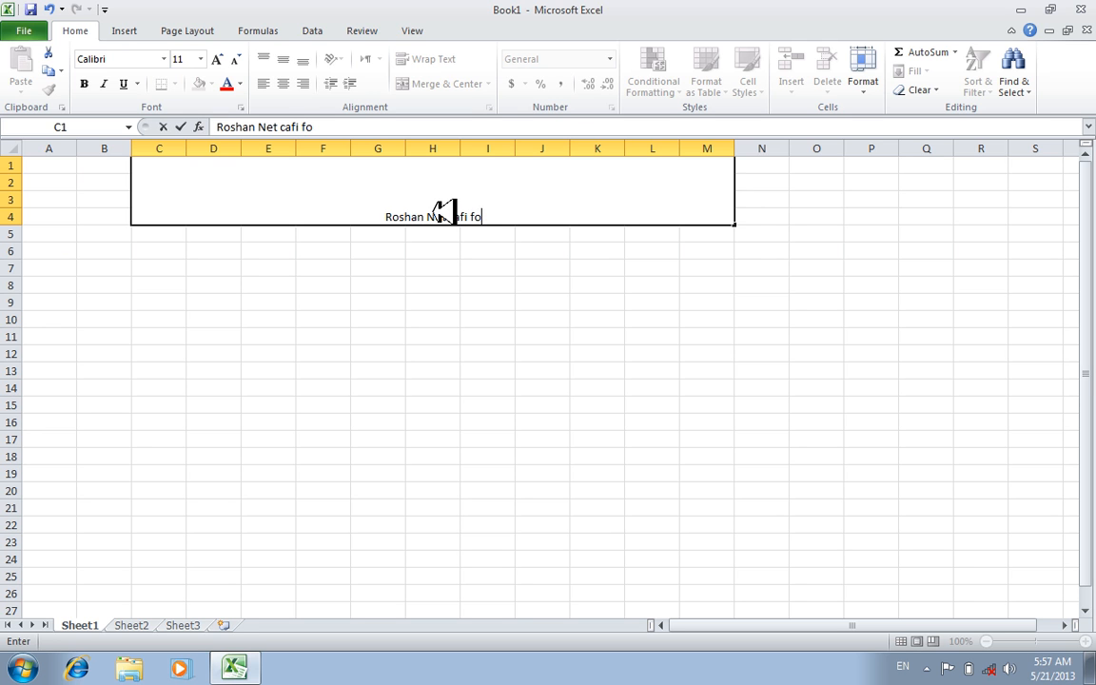
text(rmula)
key(BackSpace)
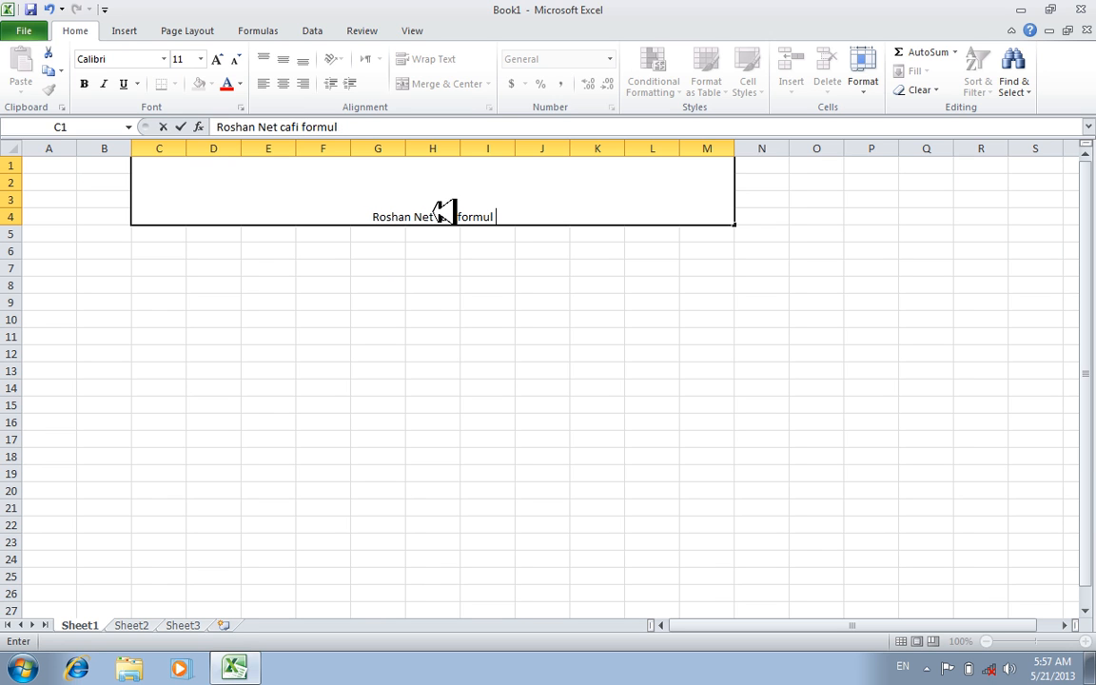
text(or sys)
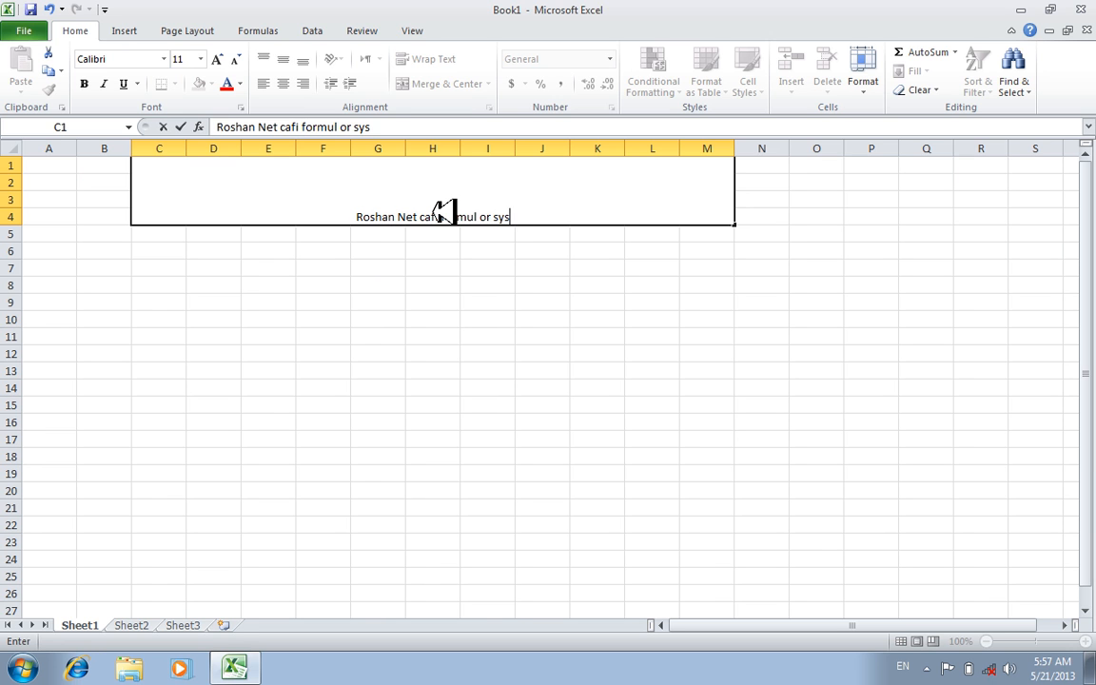
text(tem)
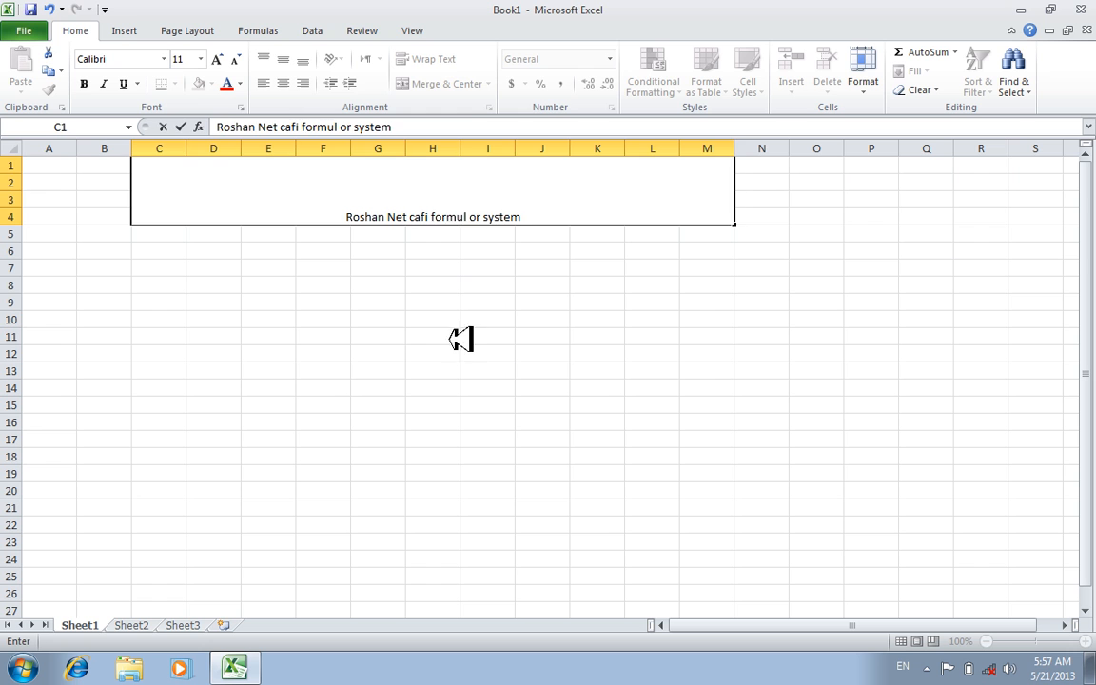
click(447, 337)
Step: Align the title vertically to the middle and enlarge its font size to 36
click(407, 173)
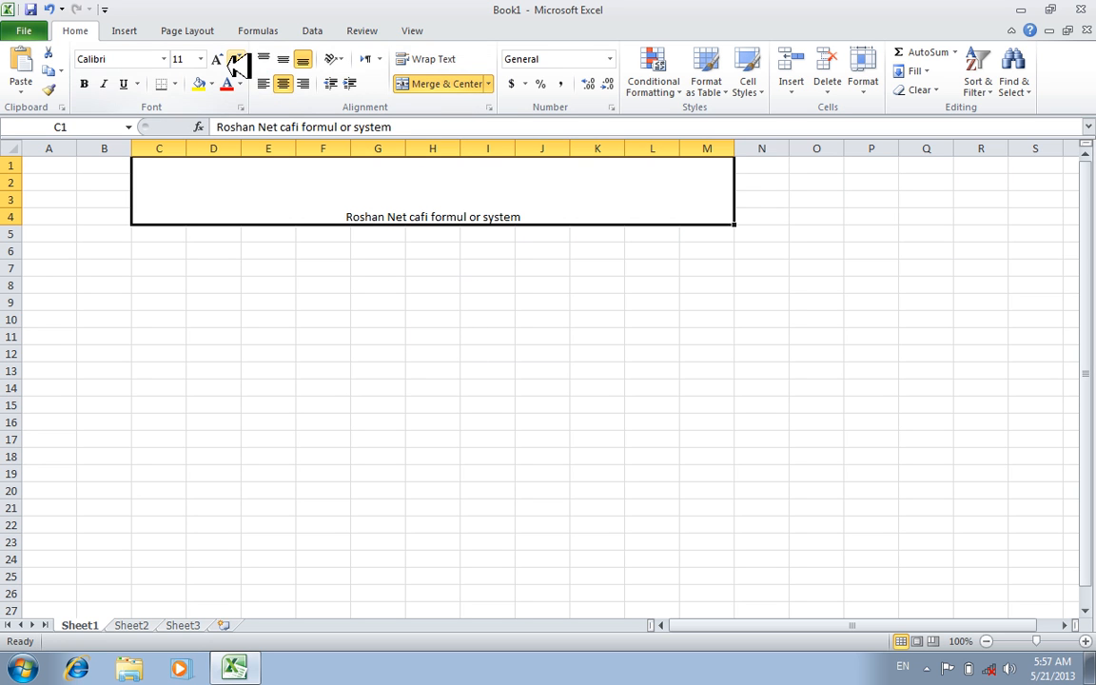
click(282, 59)
click(217, 59)
click(217, 59)
click(217, 59)
click(217, 59)
click(217, 59)
click(217, 59)
click(217, 59)
click(217, 59)
click(217, 59)
click(217, 59)
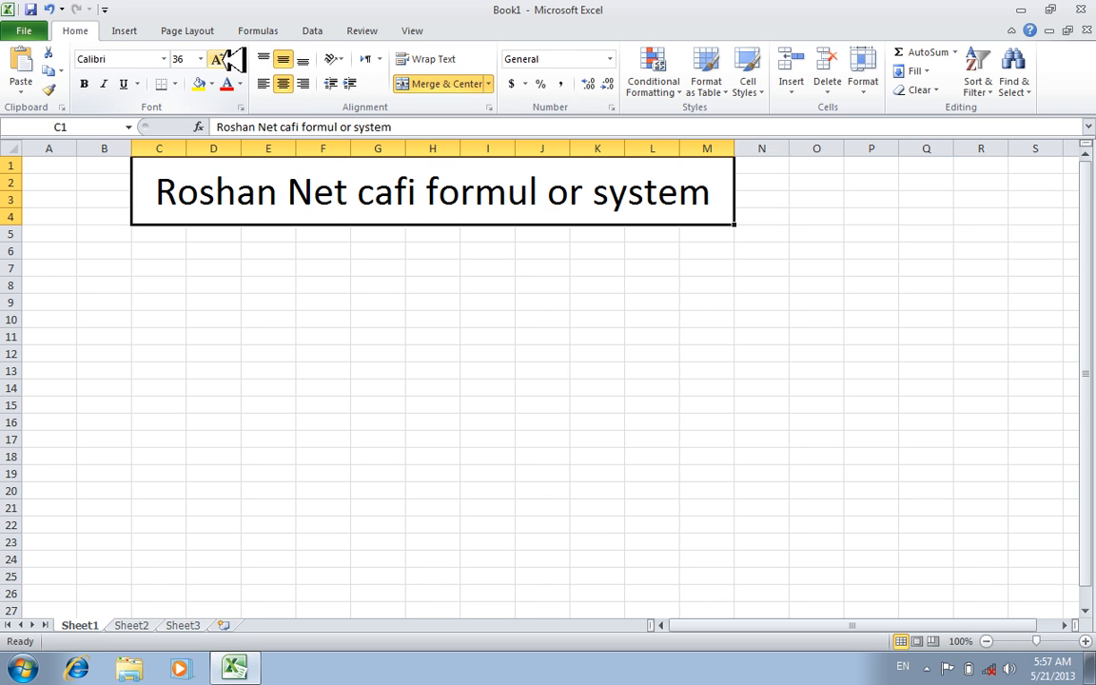
Step: Fill the merged title cell with the standard light blue color
click(212, 84)
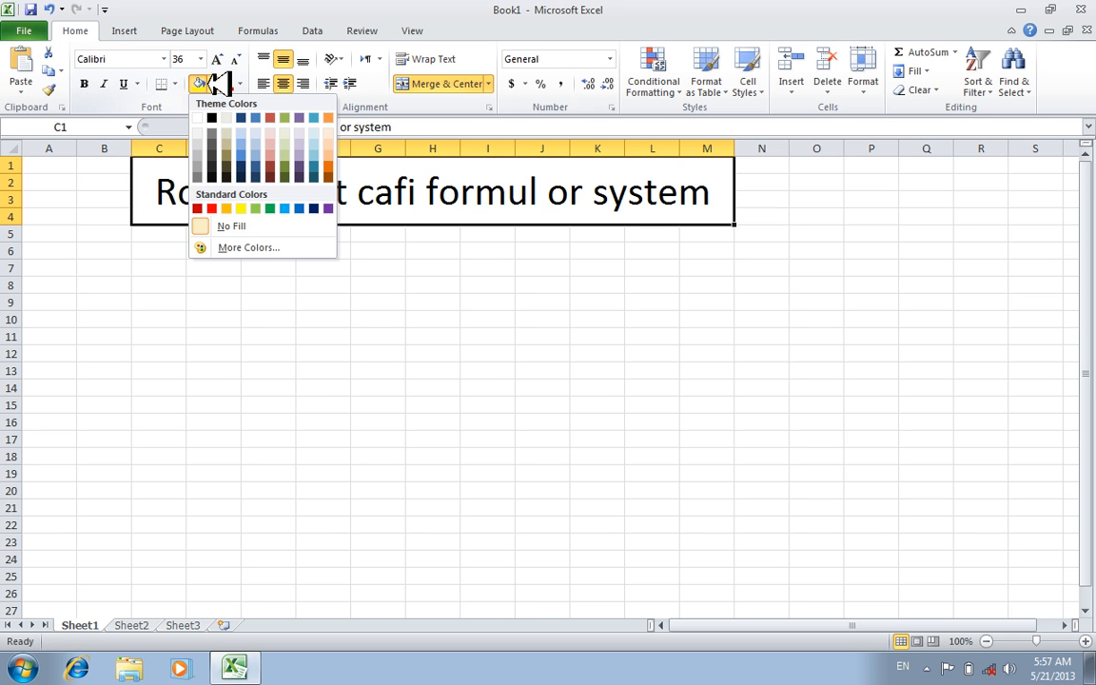
click(285, 208)
click(280, 284)
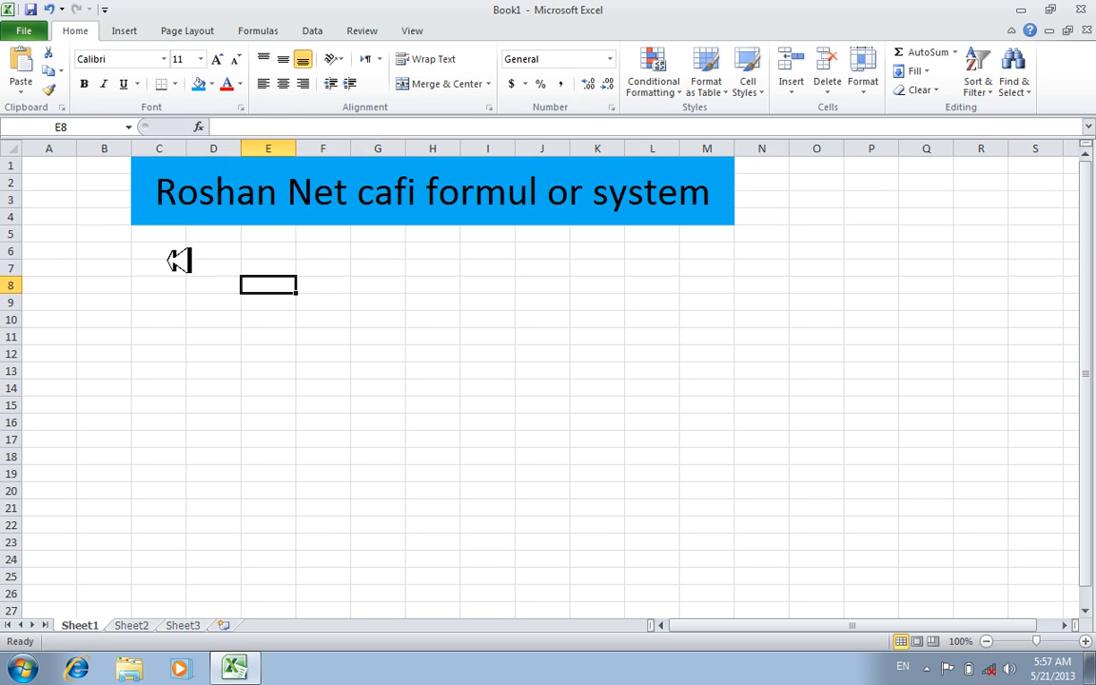
Step: Apply All Borders to the range B5:M14 below the title
click(118, 238)
drag(118, 238, 731, 387)
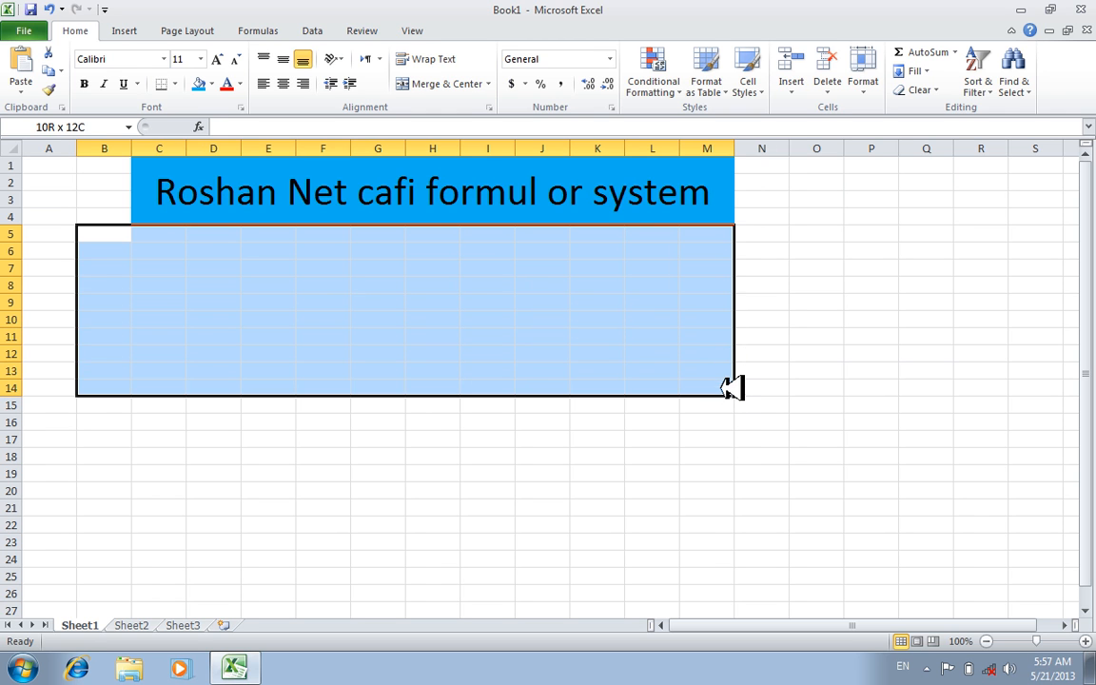
click(176, 84)
click(203, 219)
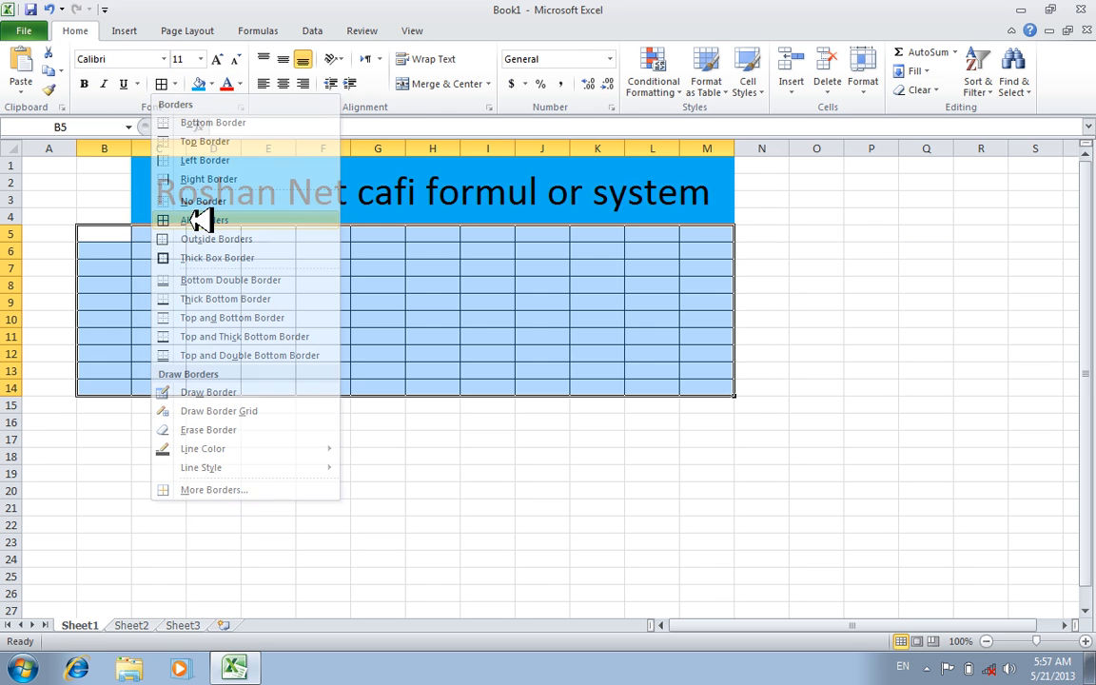
click(343, 453)
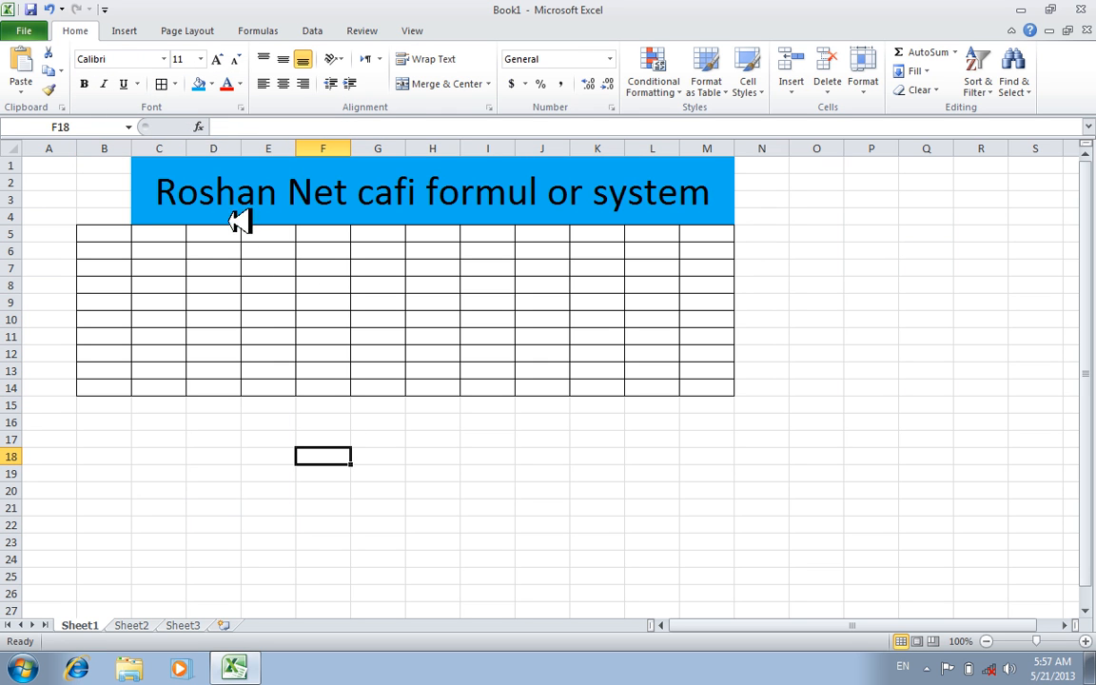
click(215, 207)
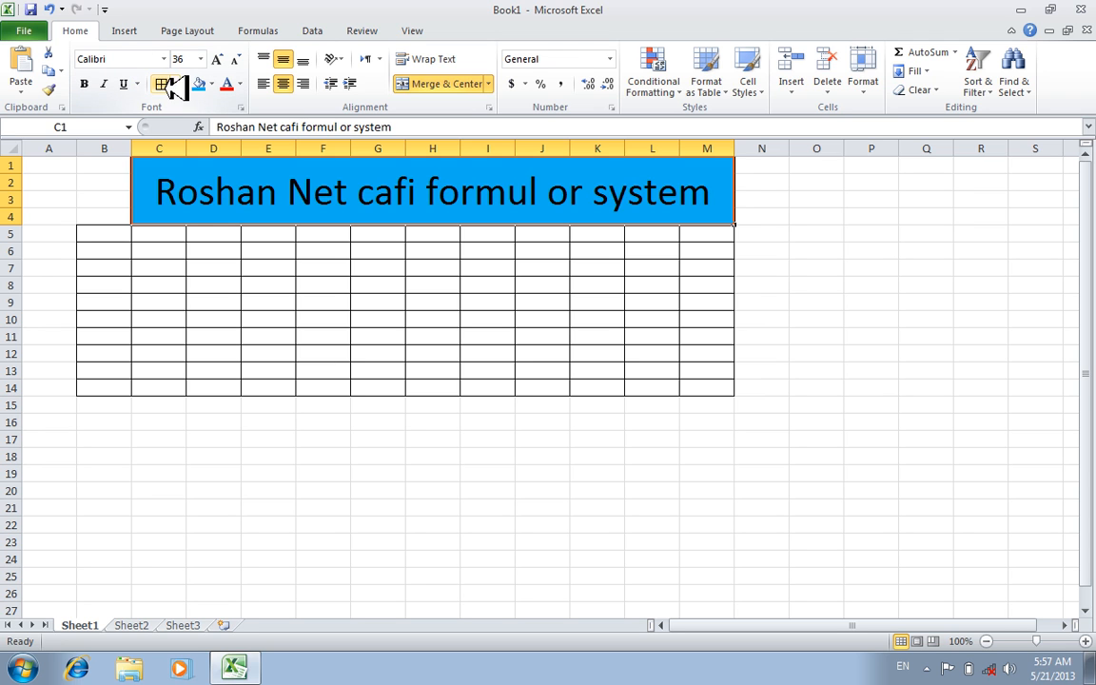
click(207, 386)
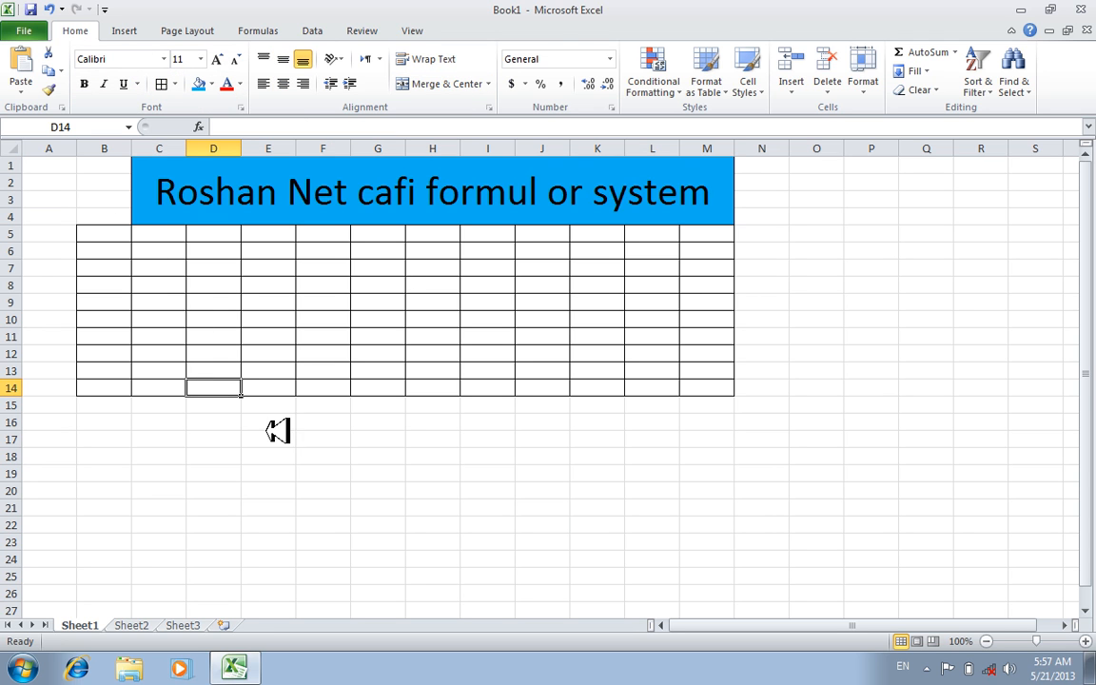
click(594, 457)
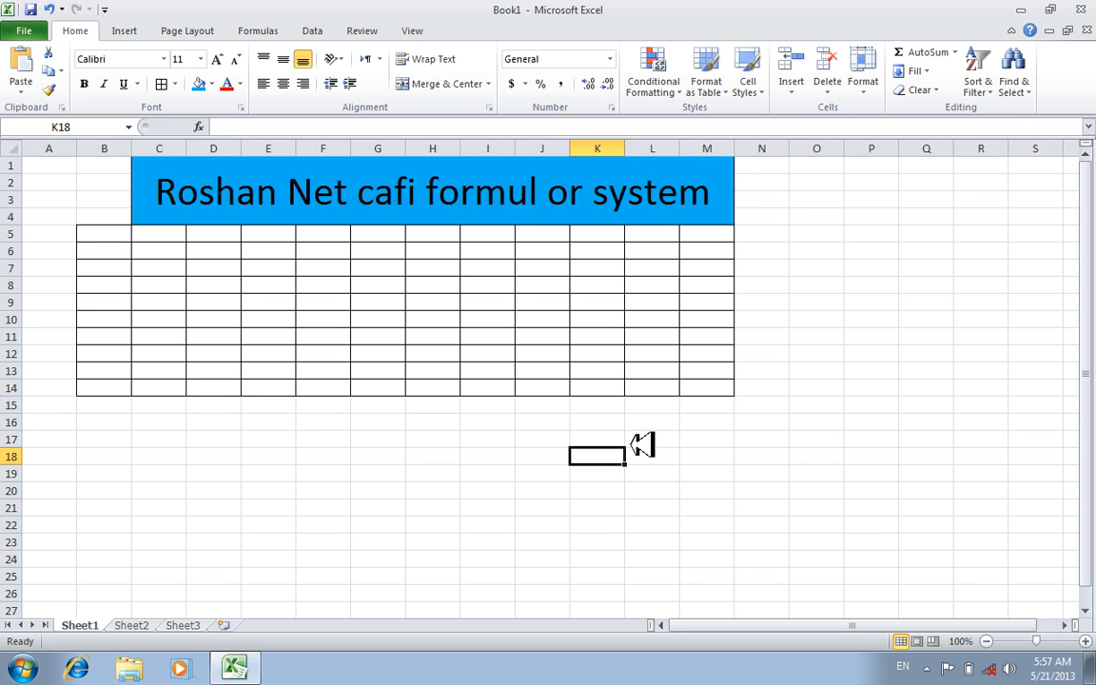
click(509, 459)
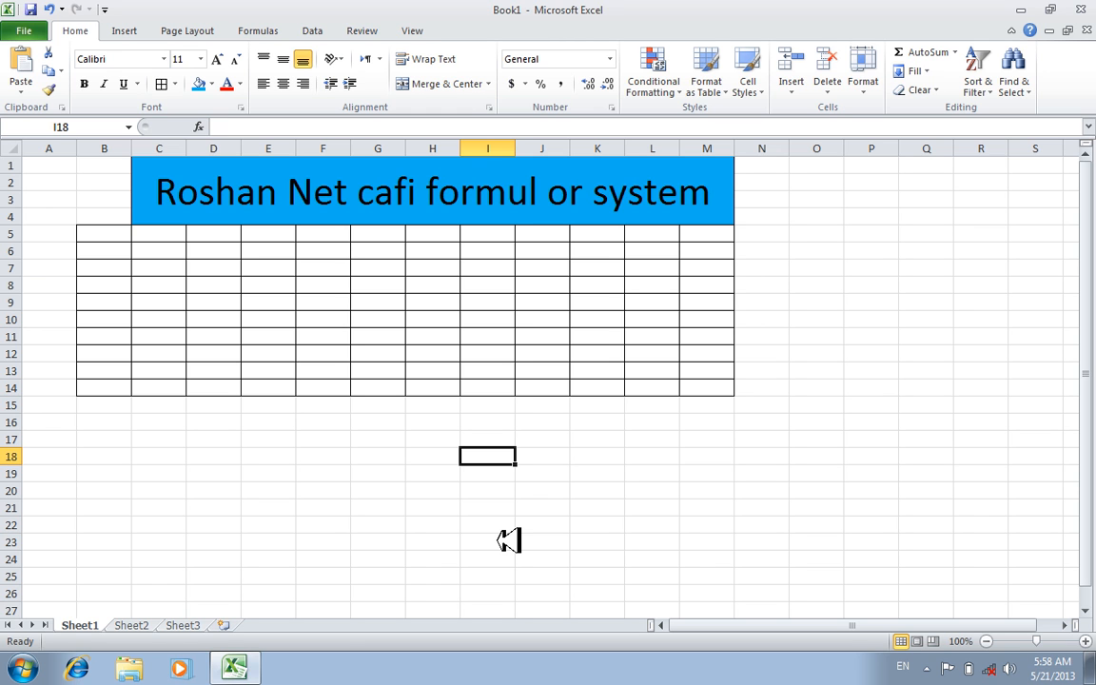
Step: Find the Windows On-Screen Keyboard with "osk" and open it over the workbook
key(super)
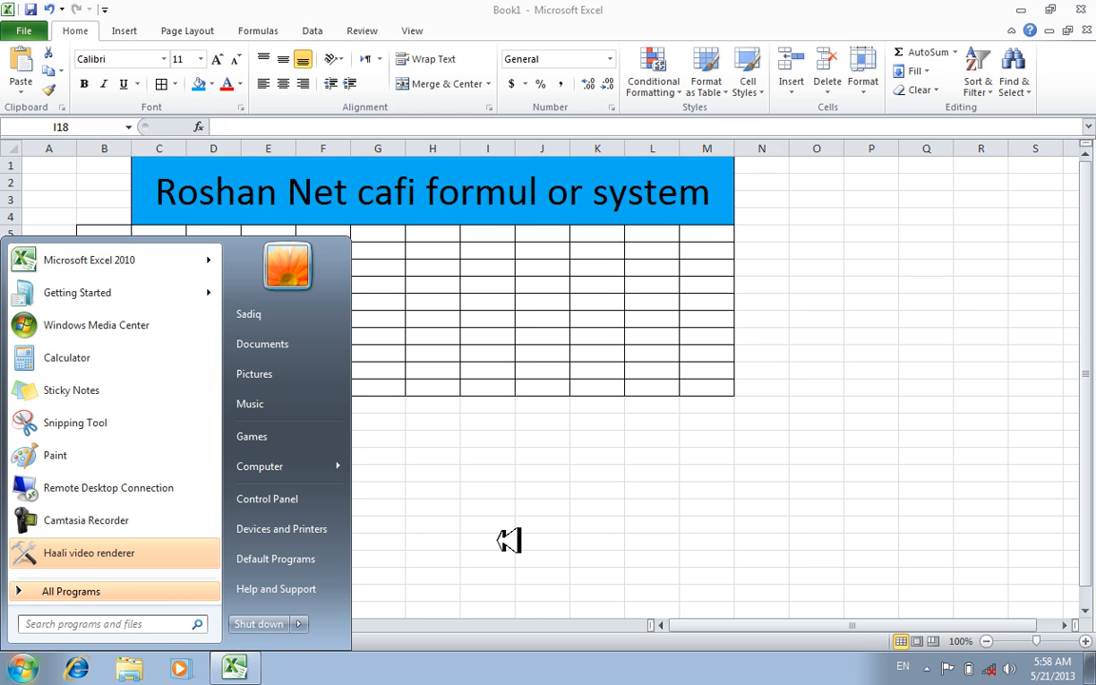
text(osk)
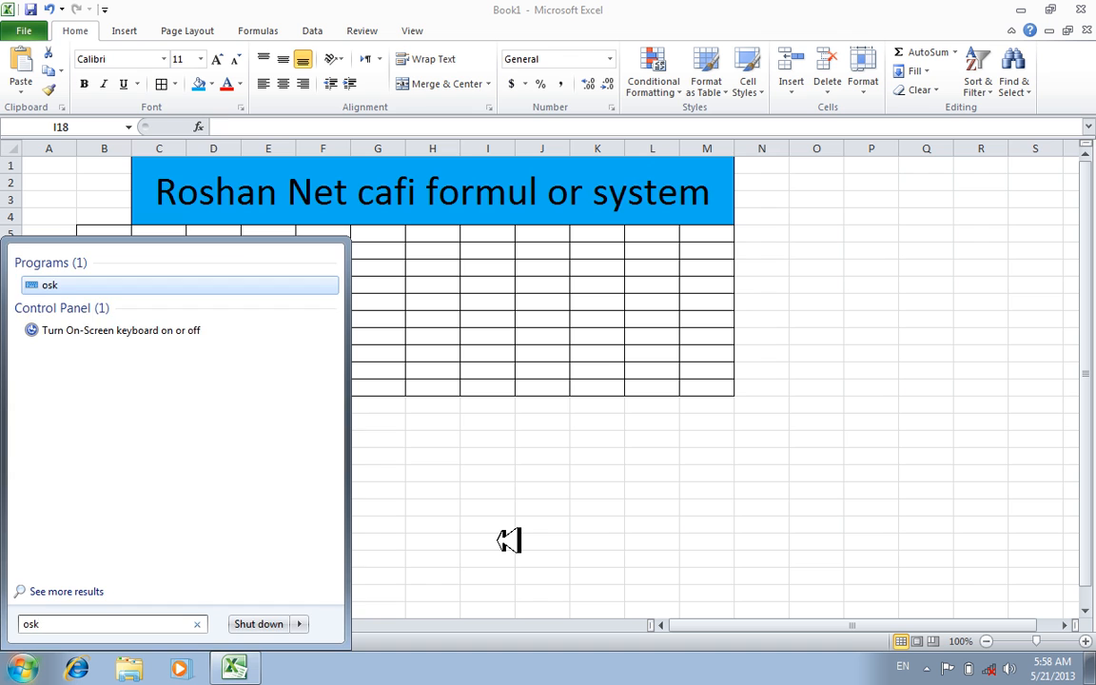
key(Return)
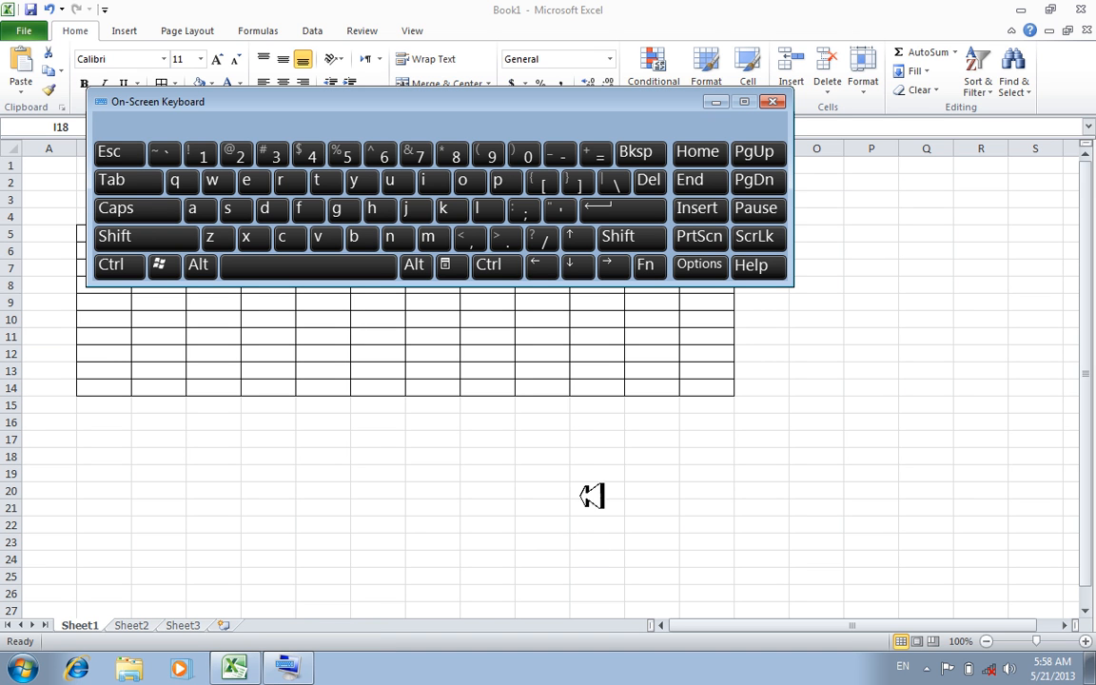
click(772, 419)
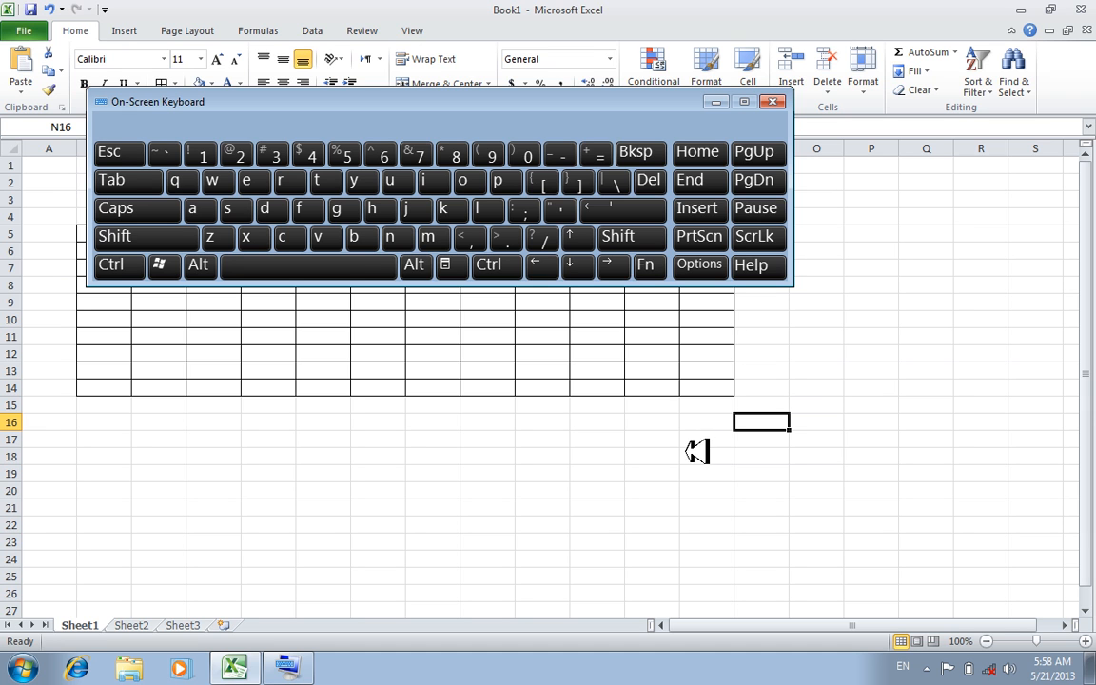
click(498, 266)
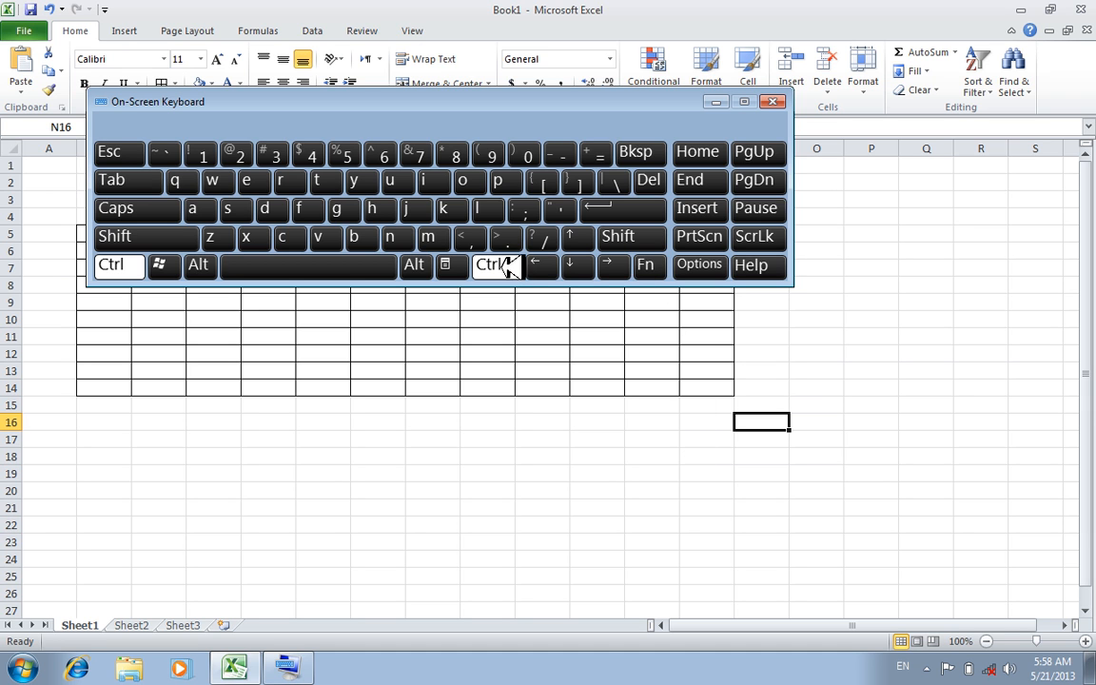
click(541, 209)
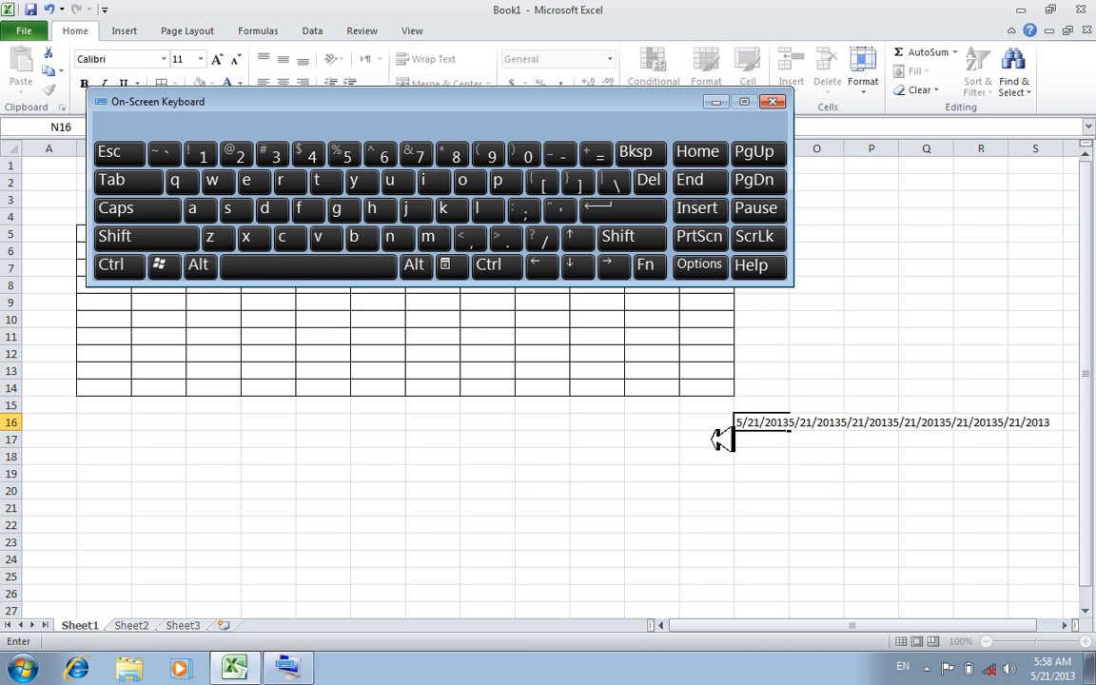
key(BackSpace)
key(BackSpace)
key(BackSpace)
key(BackSpace)
key(BackSpace)
key(BackSpace)
key(BackSpace)
key(BackSpace)
key(BackSpace)
key(BackSpace)
key(BackSpace)
key(BackSpace)
key(BackSpace)
key(BackSpace)
key(BackSpace)
key(BackSpace)
key(BackSpace)
key(BackSpace)
key(BackSpace)
key(BackSpace)
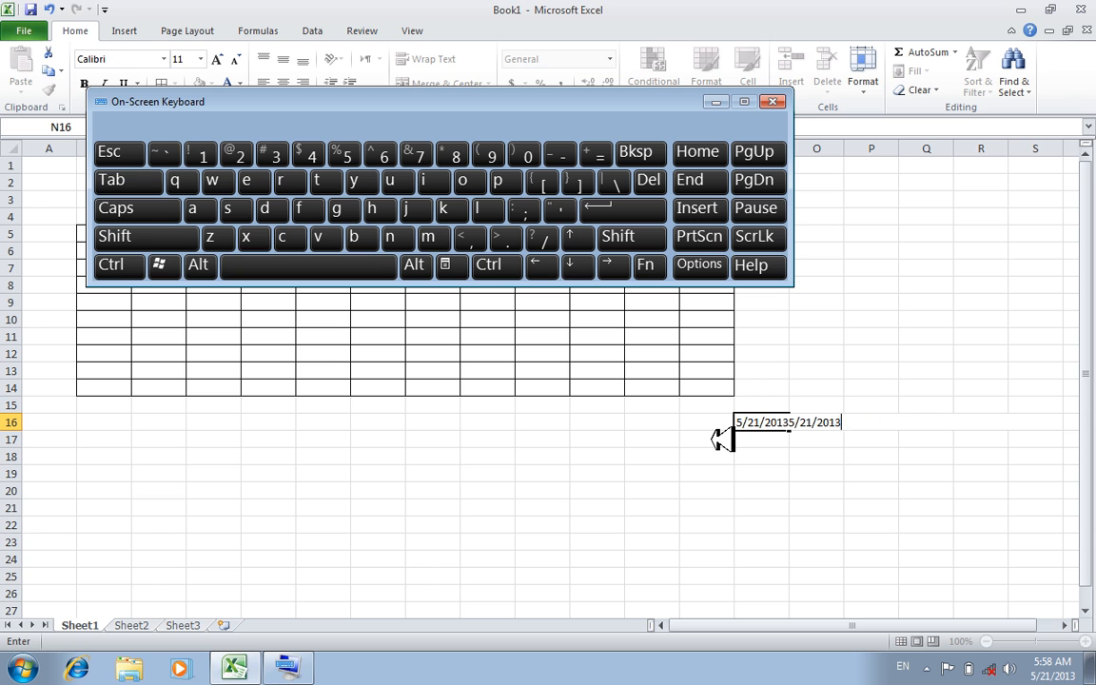
Step: Insert the current date, 5/21/2013, into cell M17 using the On-Screen Keyboard
click(723, 439)
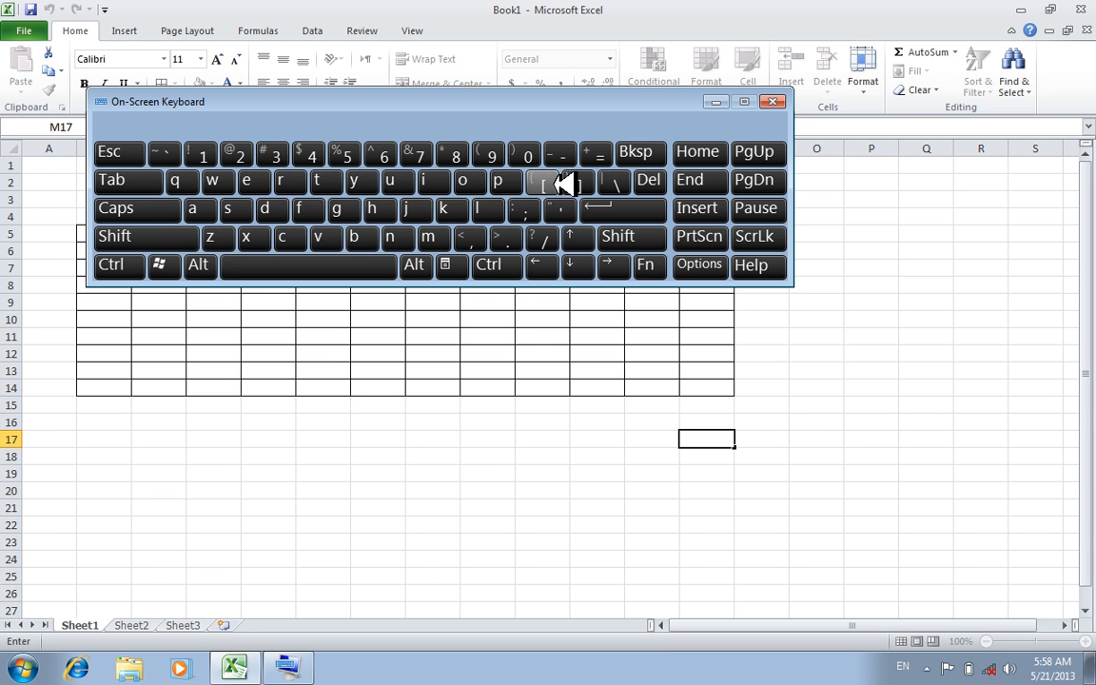
click(481, 265)
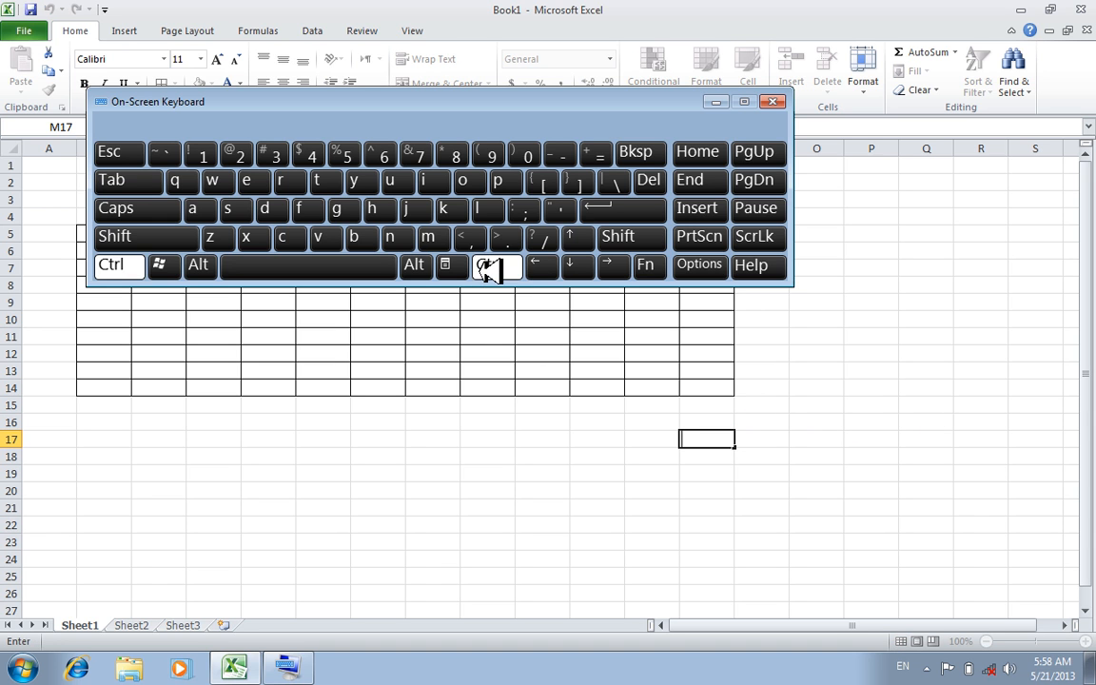
click(530, 210)
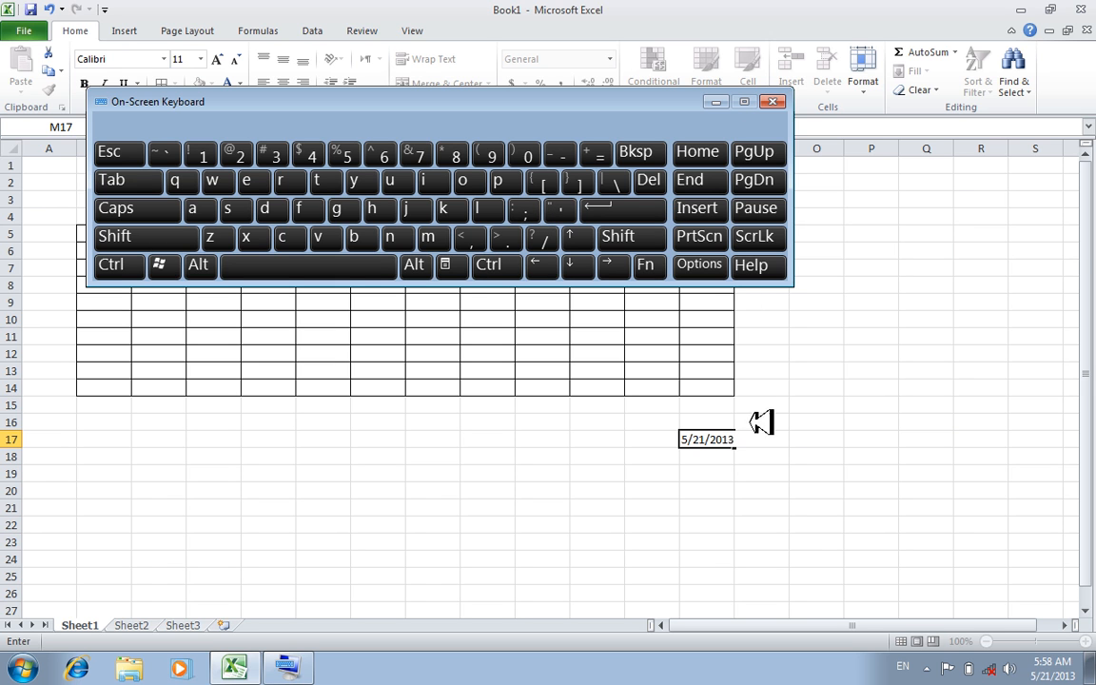
click(775, 446)
Step: Insert the current time, 5:58 AM, into cell K17 using the On-Screen Keyboard
click(614, 438)
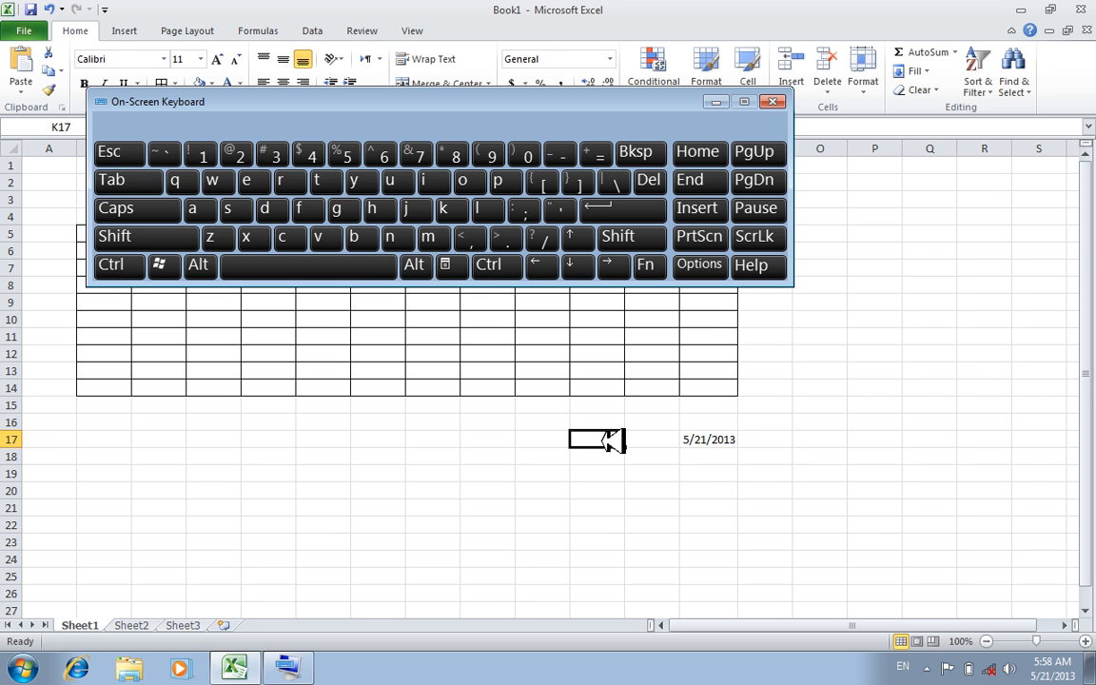
click(511, 264)
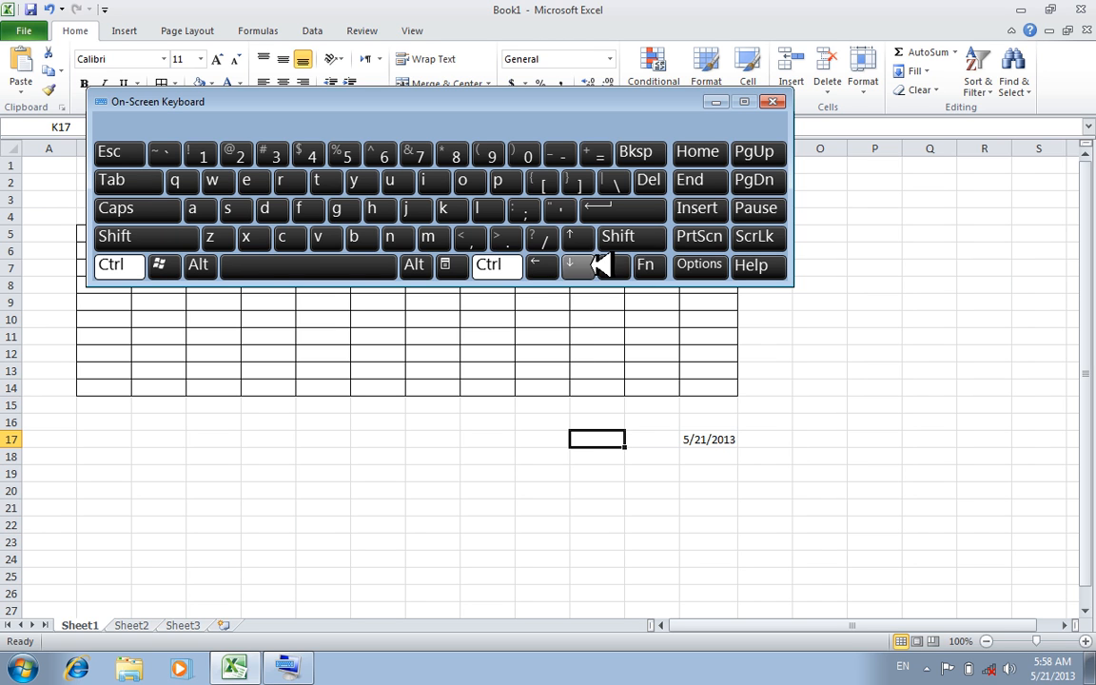
click(614, 236)
click(523, 207)
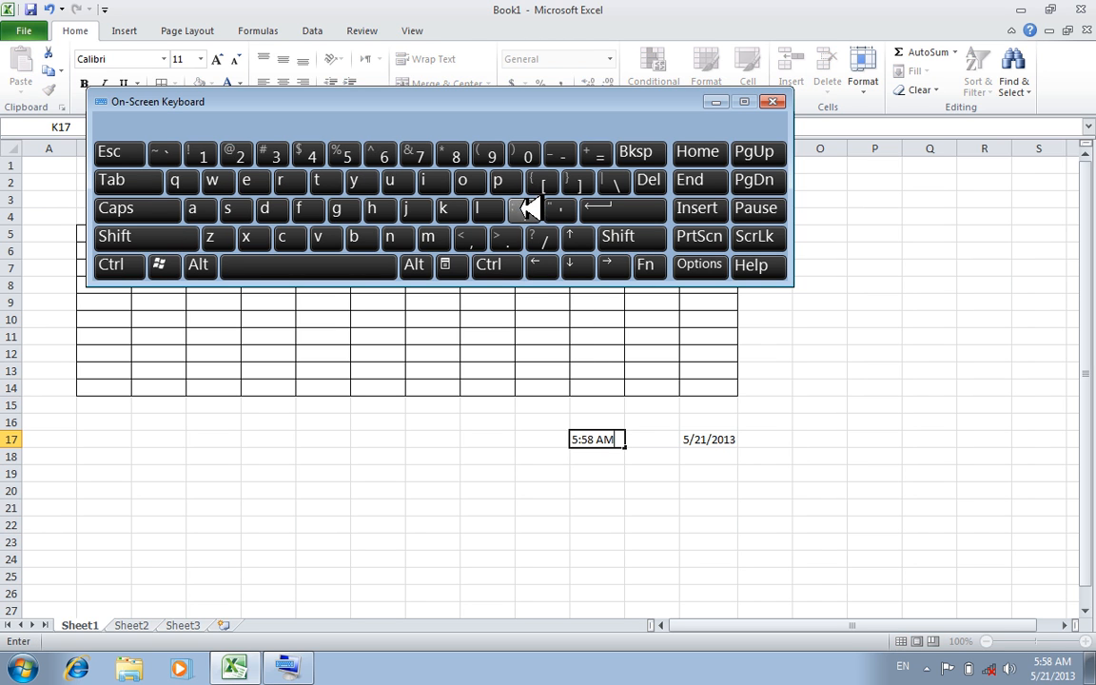
Step: Close the On-Screen Keyboard and commit the time entry in K17
click(774, 101)
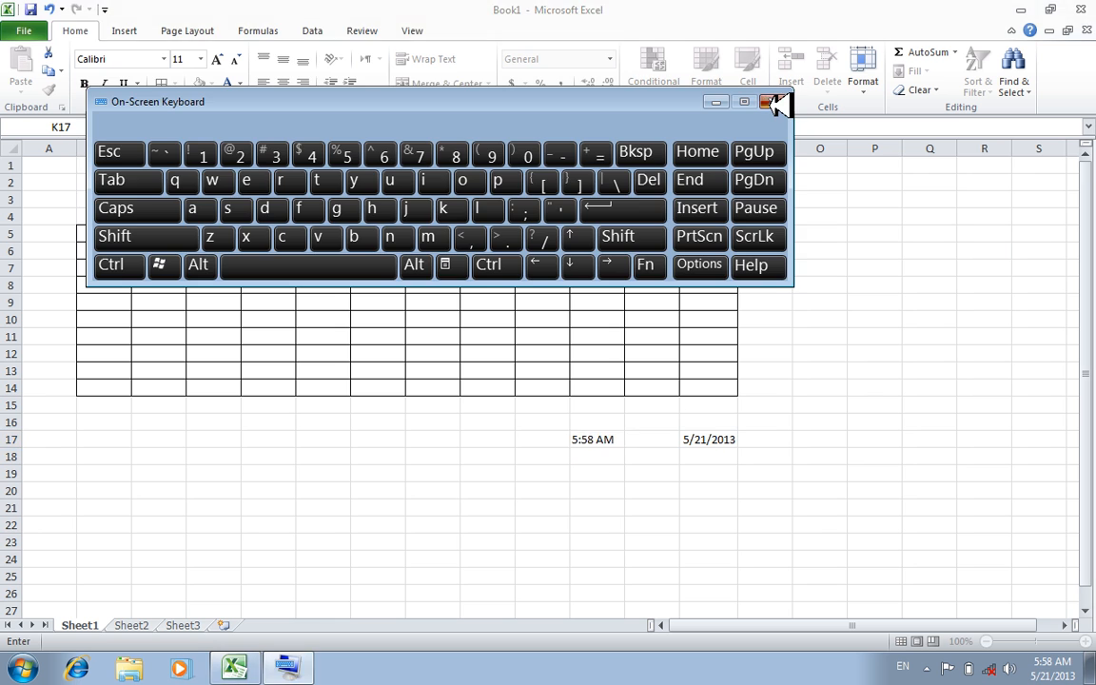
click(581, 522)
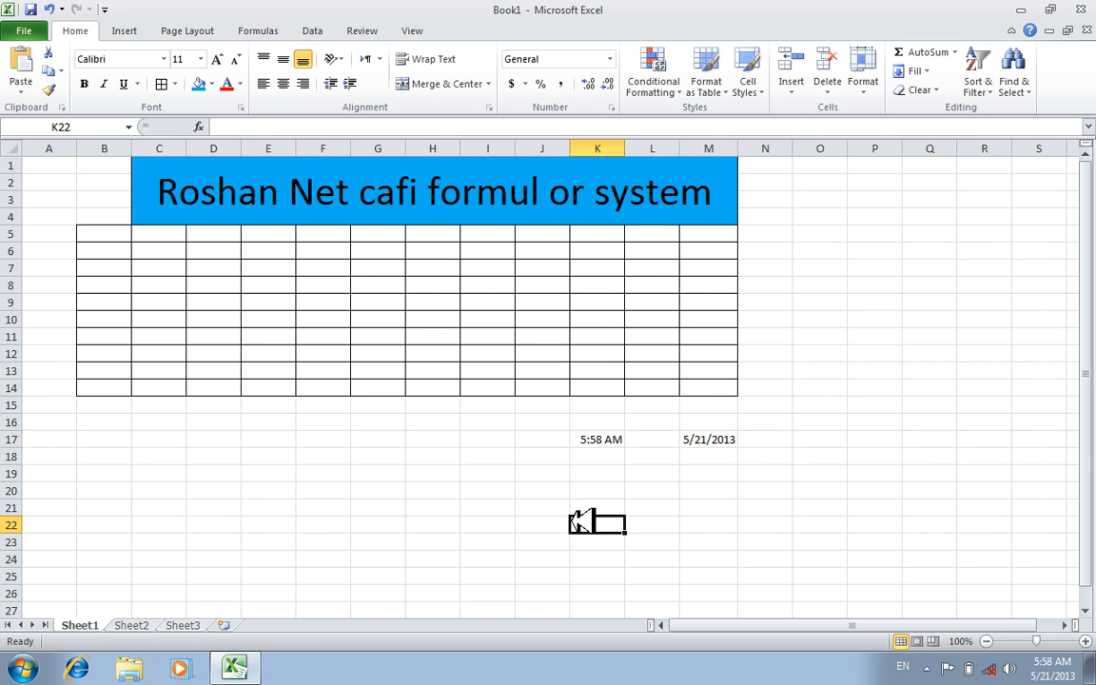
click(616, 440)
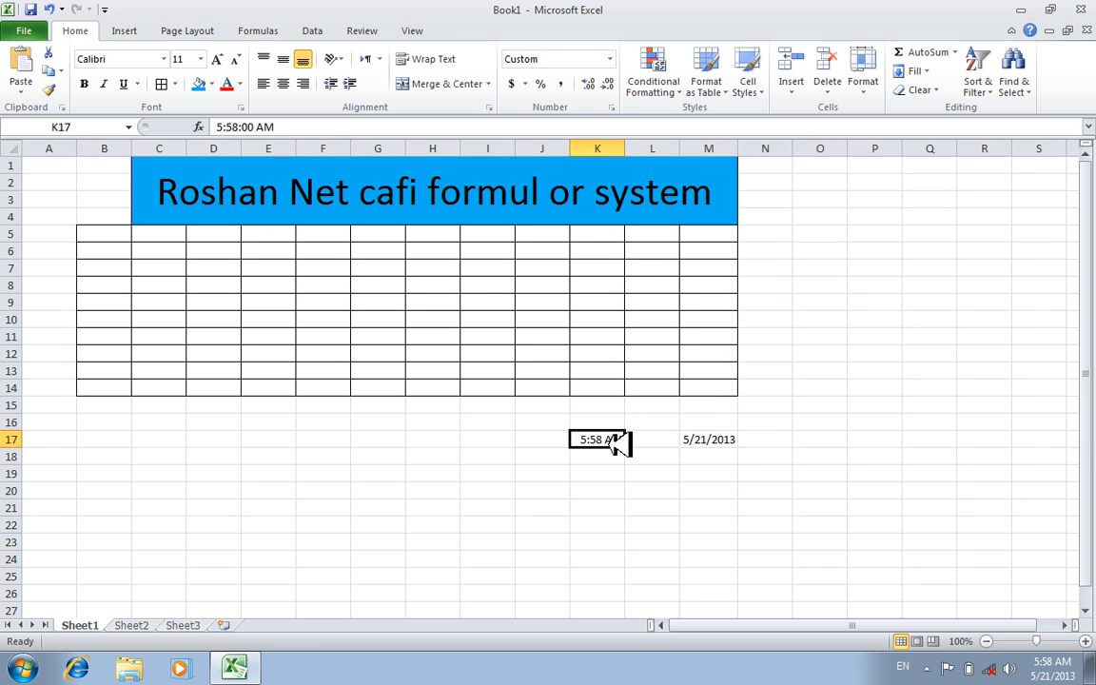
click(501, 442)
click(590, 473)
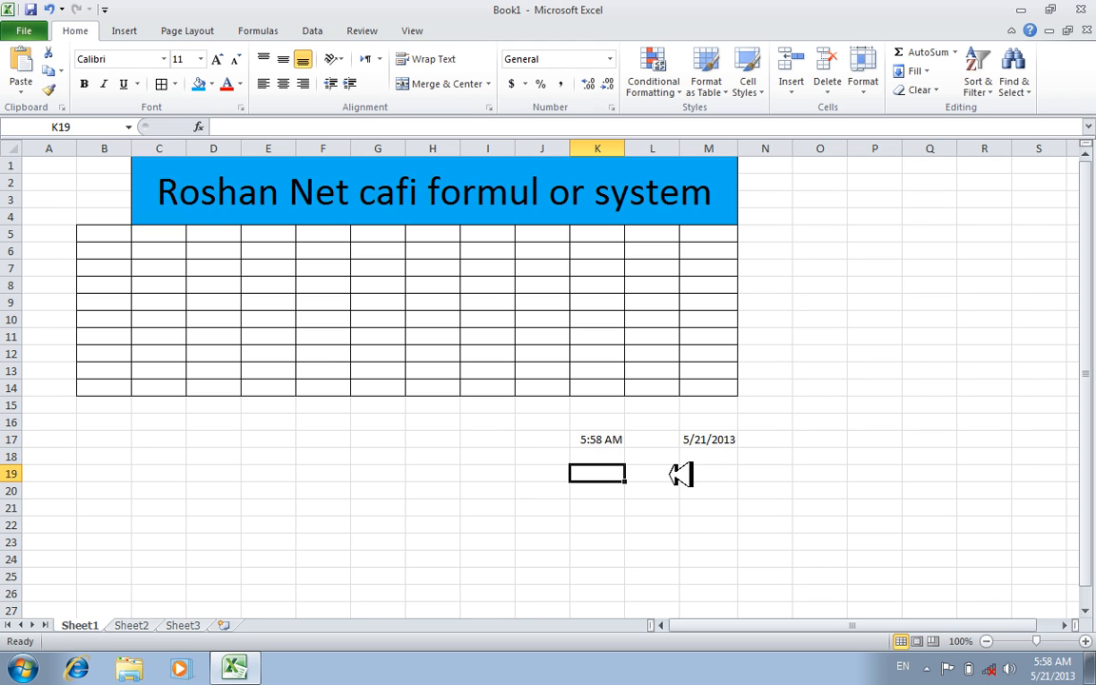
click(489, 459)
click(663, 504)
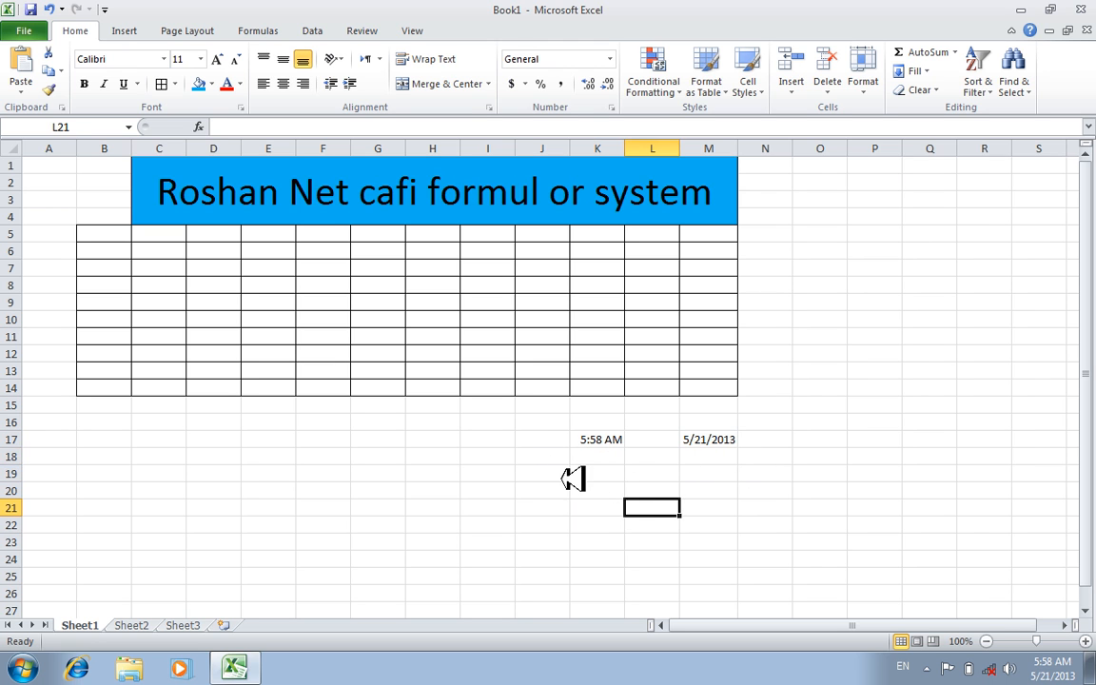
click(398, 420)
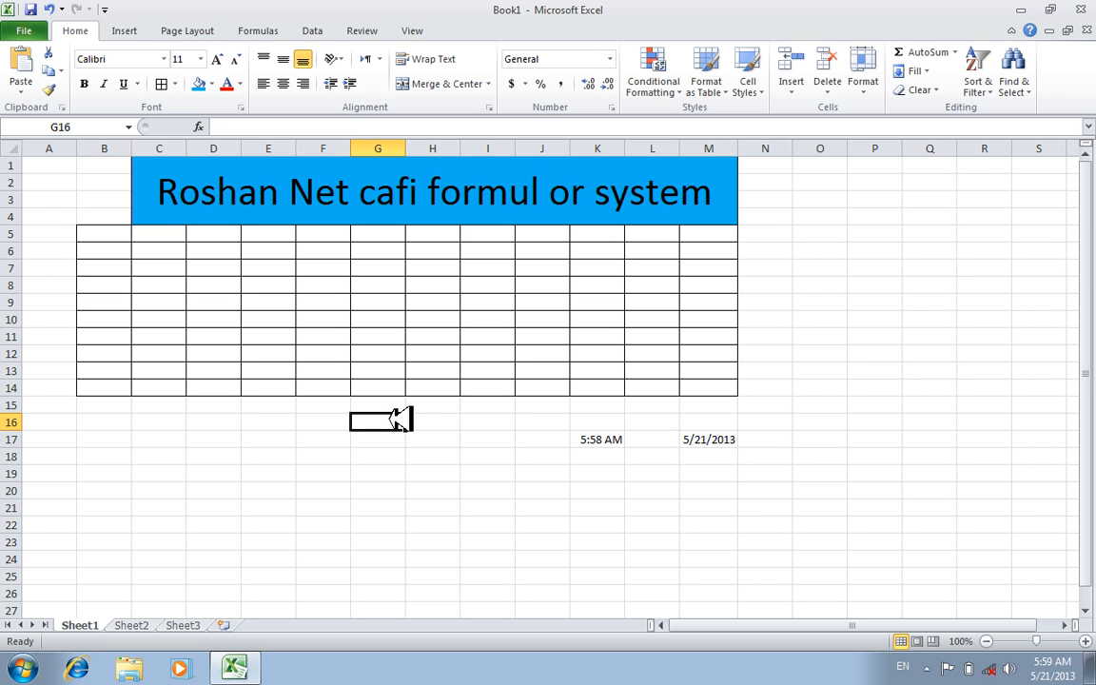
click(599, 523)
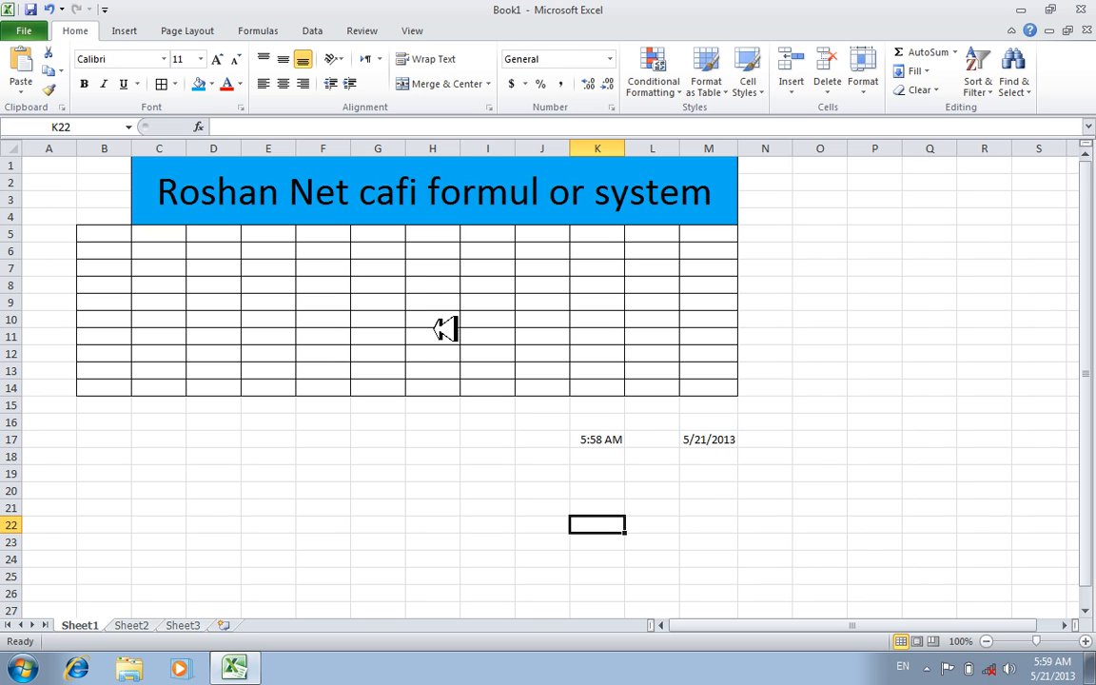
Step: Enter the header "Computer No" in B5 and fit column B's width to the text
click(107, 232)
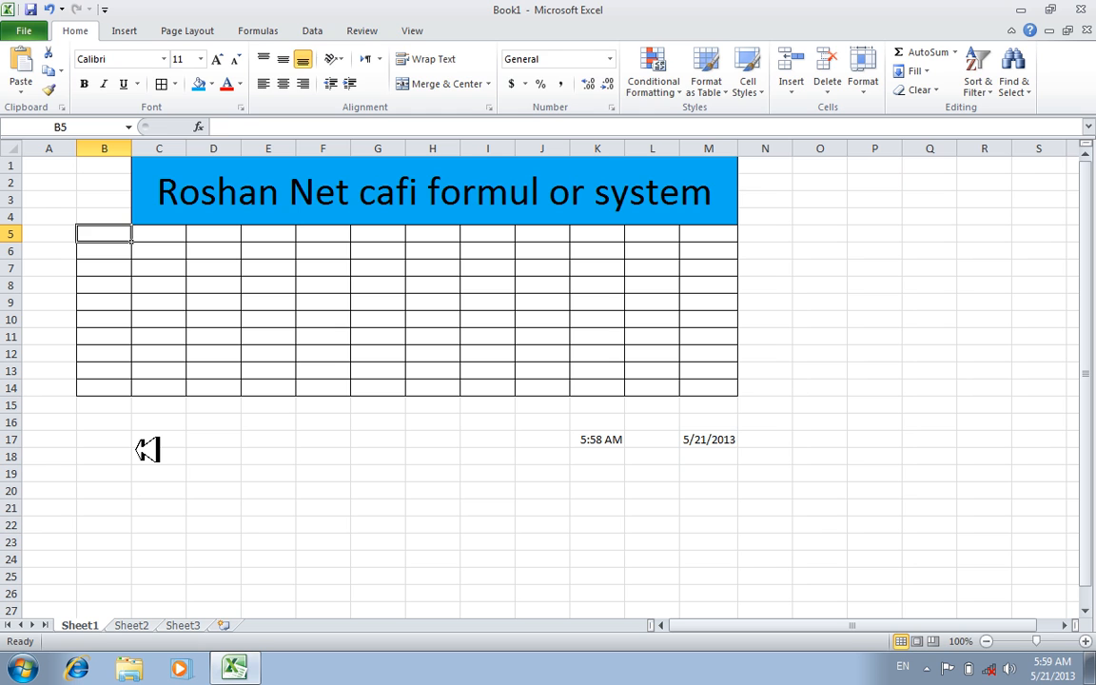
text(Computer No)
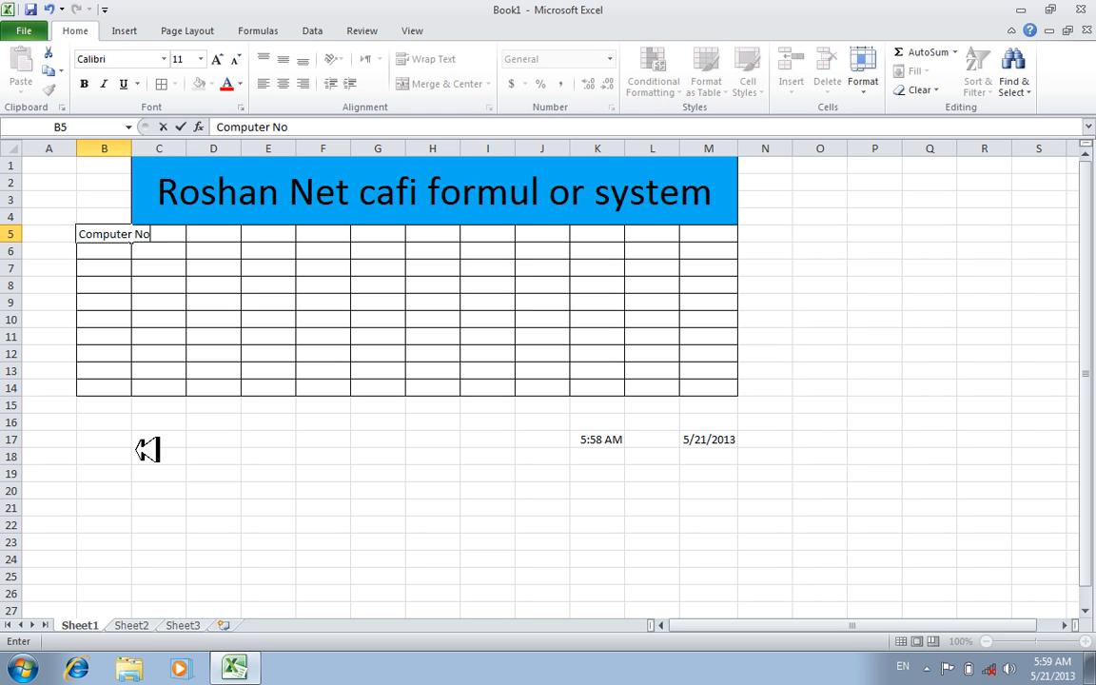
key(Tab)
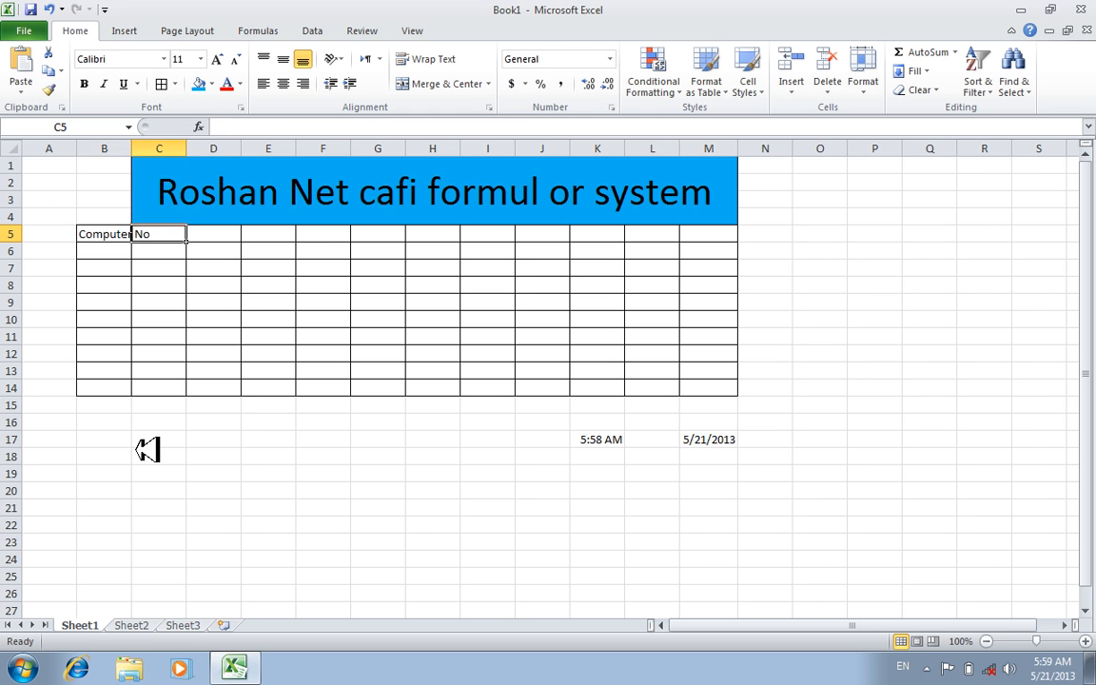
double_click(133, 150)
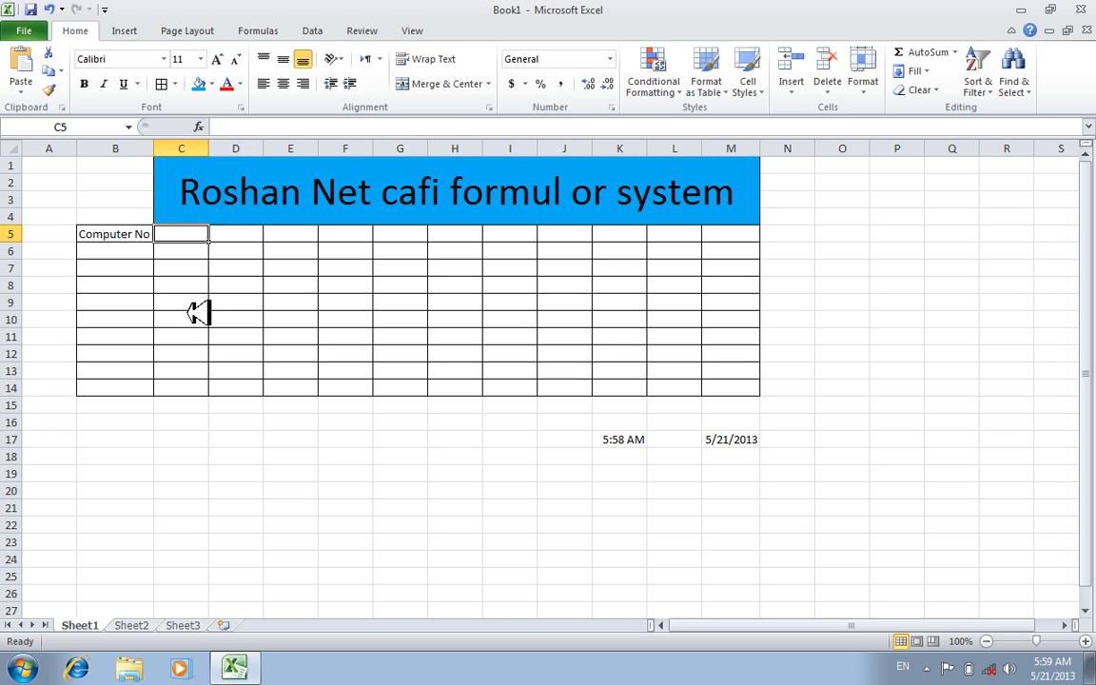
Step: Enter the headers "Name", "S/time" and "E/time" in cells C5, D5 and E5
text(Name)
key(Tab)
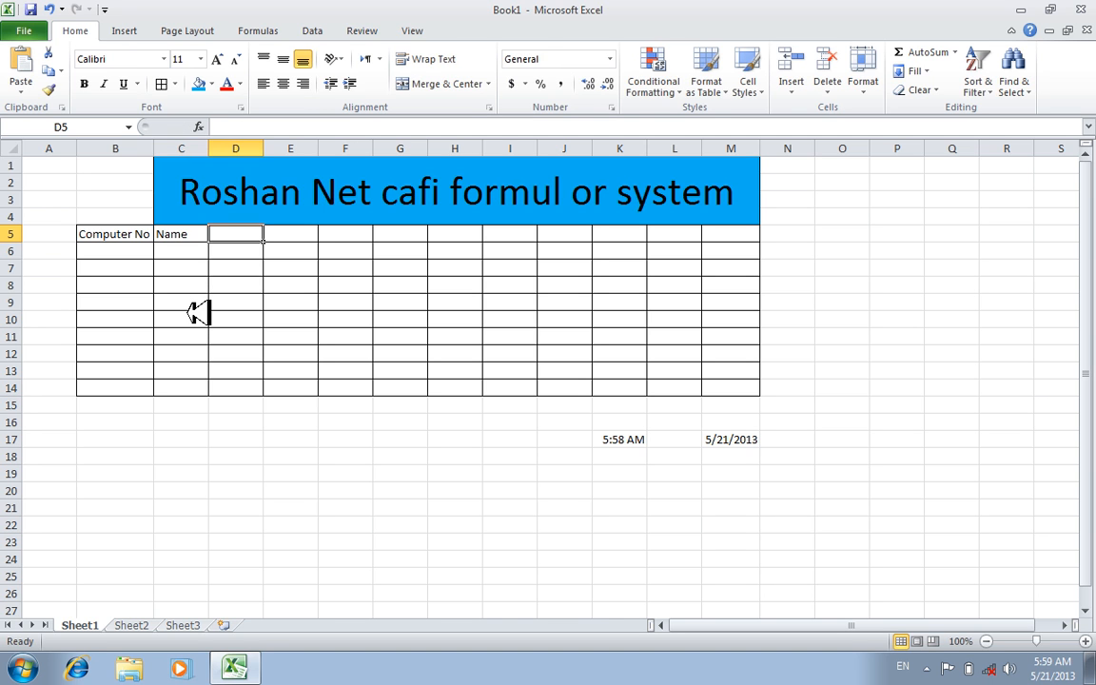
text(T)
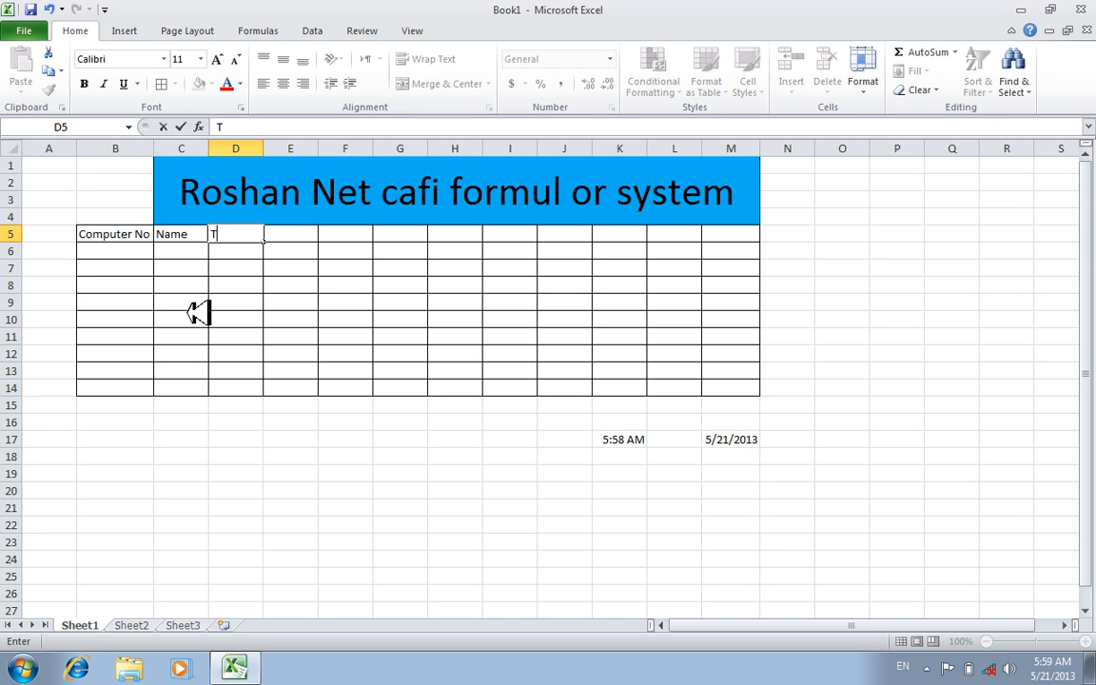
text(S/time)
key(Tab)
text(E/time)
key(Tab)
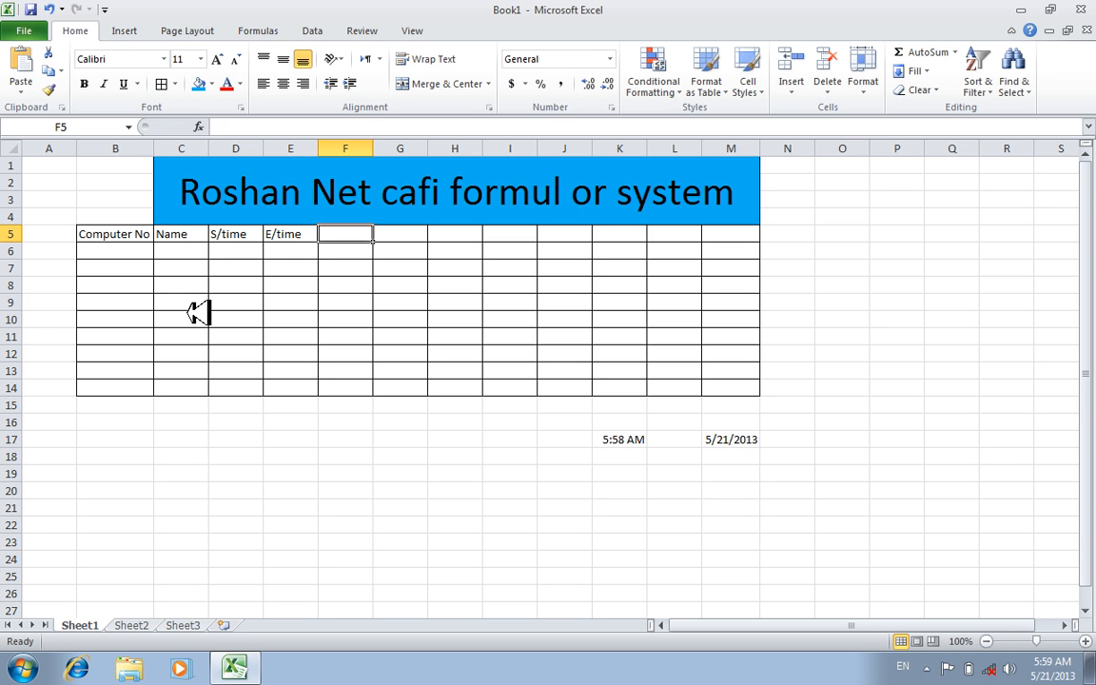
Step: Enter the headers "Net hour" in F5 and "Net minute" in G5
text(Net hour)
key(Tab)
text(Nert)
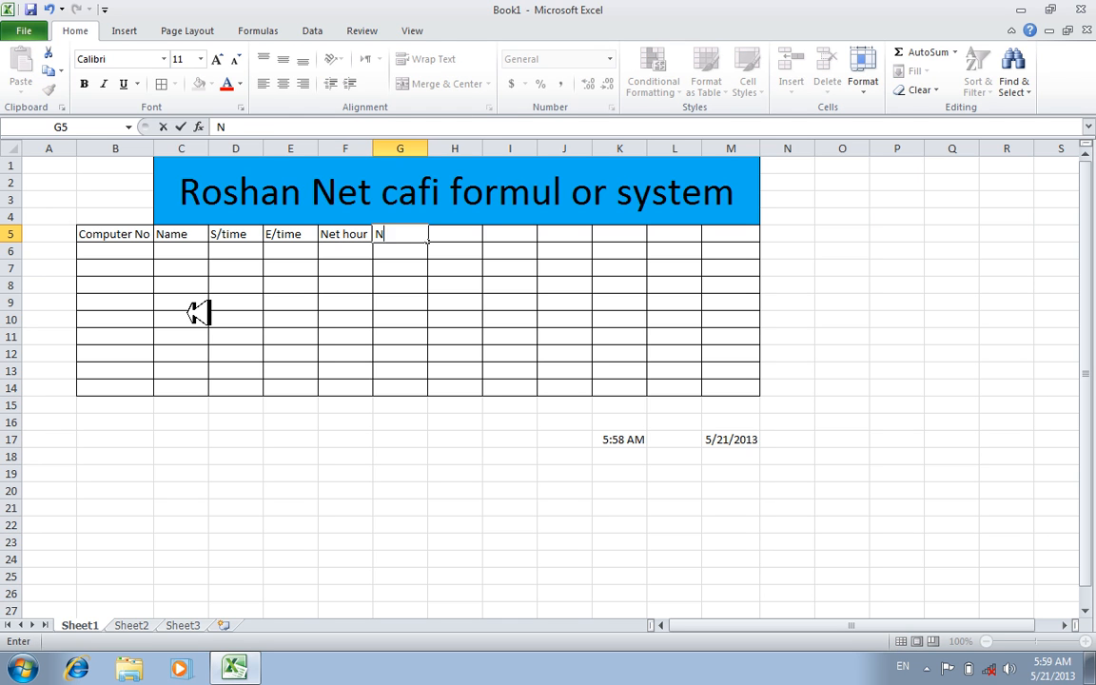
key(BackSpace)
key(BackSpace)
text(t minute)
key(Tab)
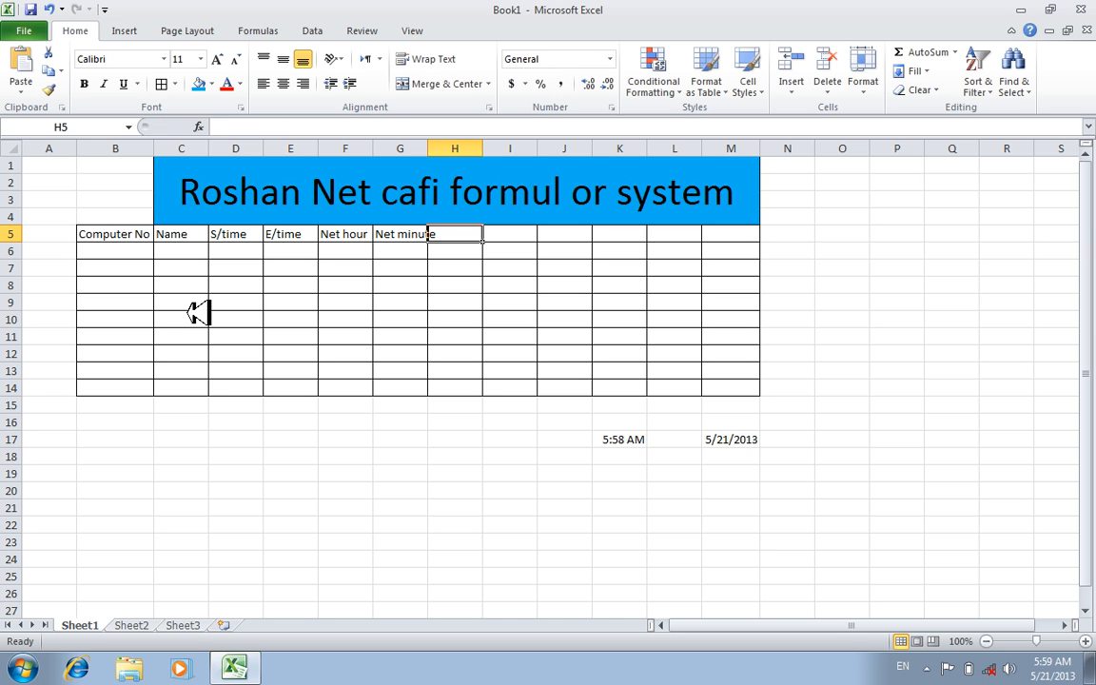
Step: Enter the headers "Net second" in H5 and "Net fee" in I5
text(Net second)
key(Tab)
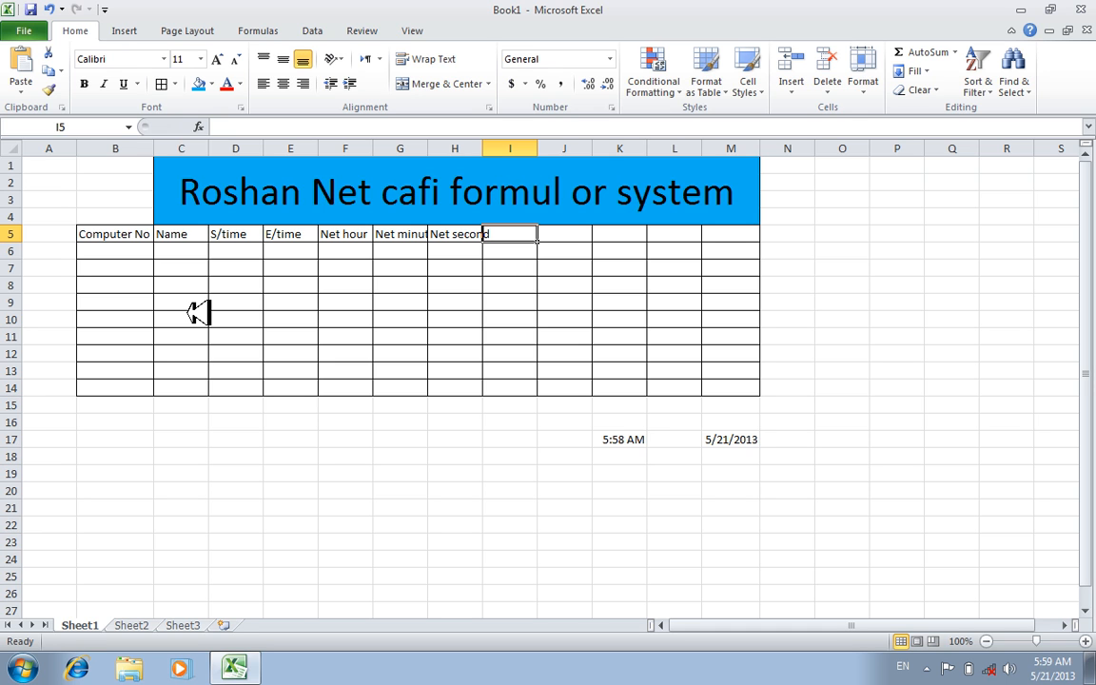
text(et)
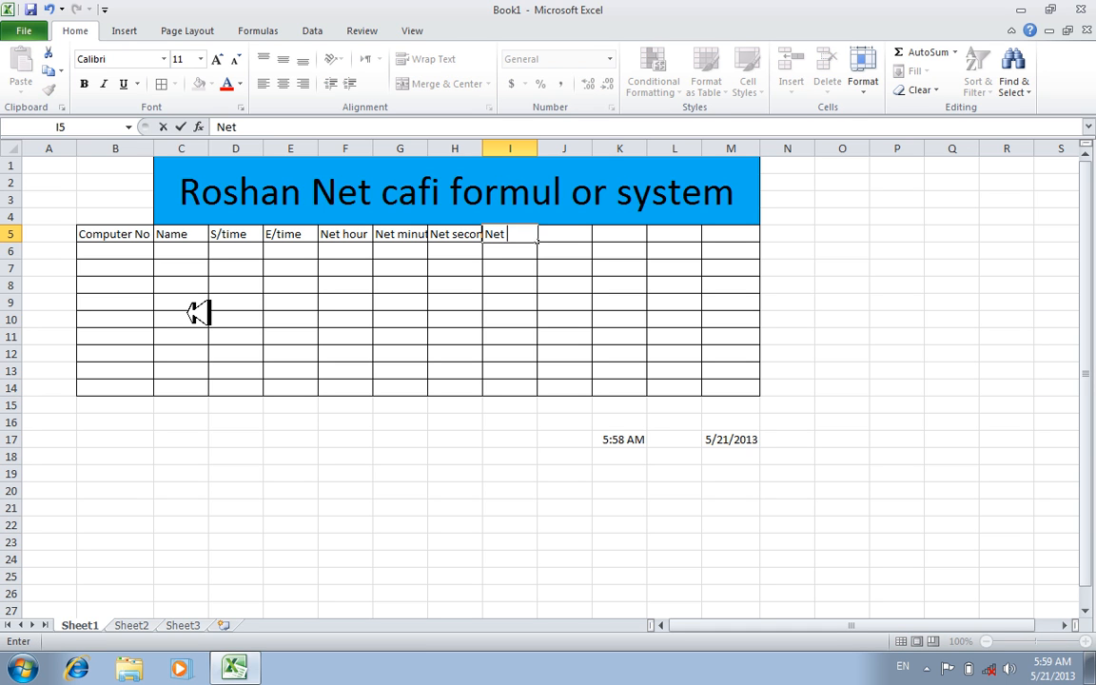
text( fee)
click(293, 408)
Step: Move the headers from B5:I5 to E5:L5 and remove all borders from the vacated range B5:D15
drag(134, 234, 680, 233)
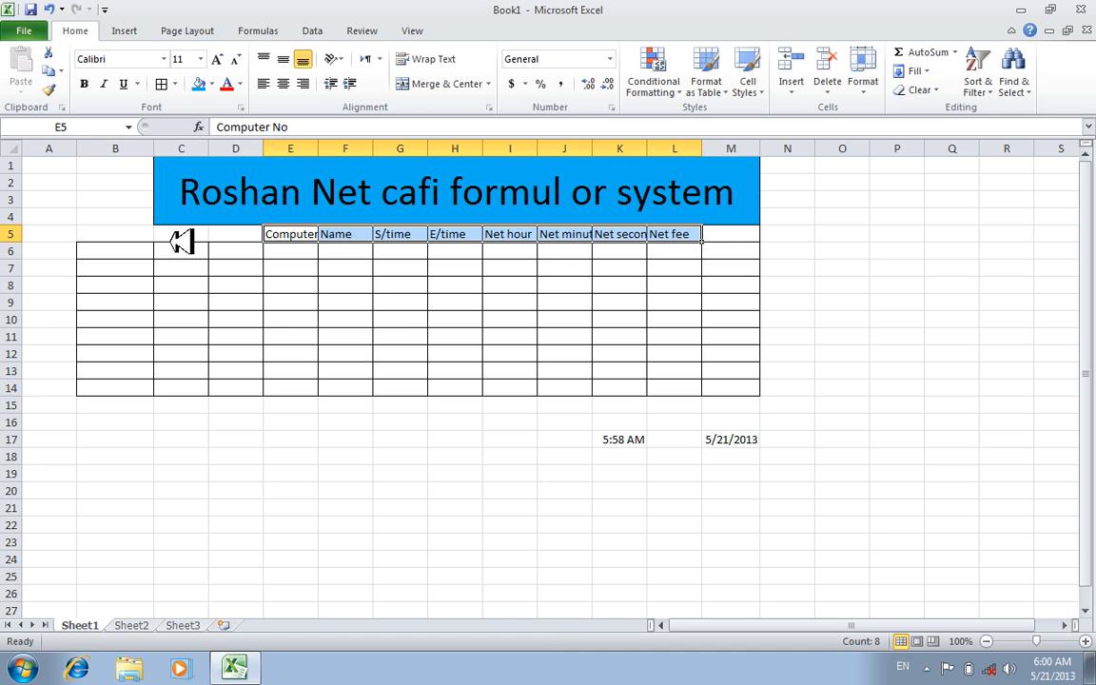
drag(134, 237, 233, 402)
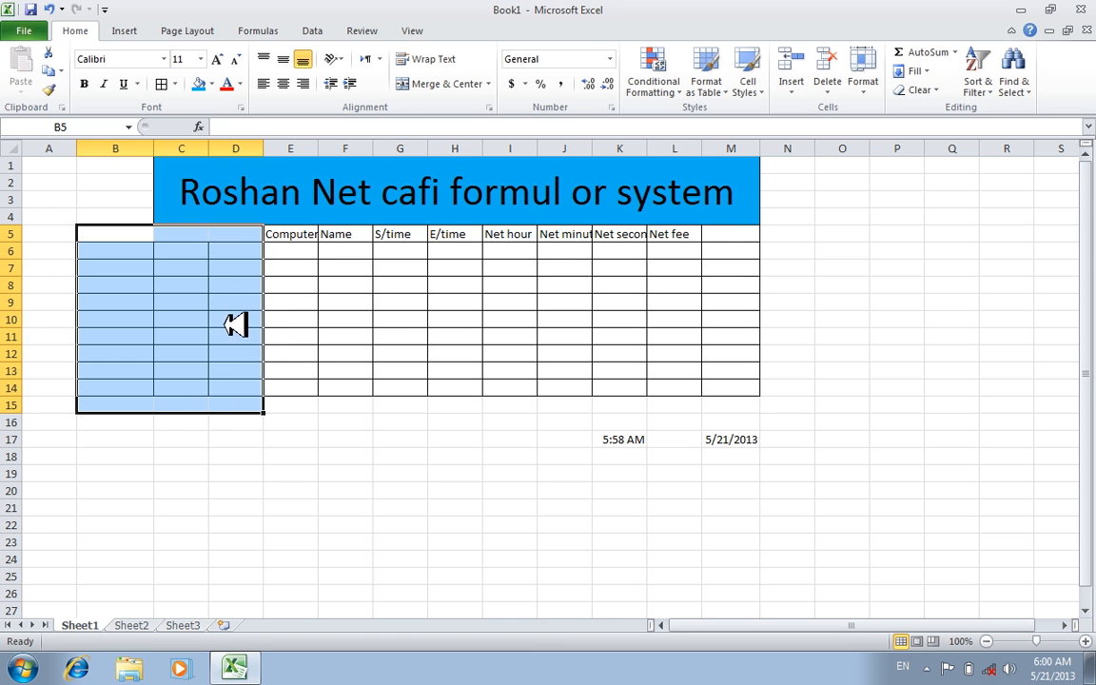
click(176, 84)
click(176, 198)
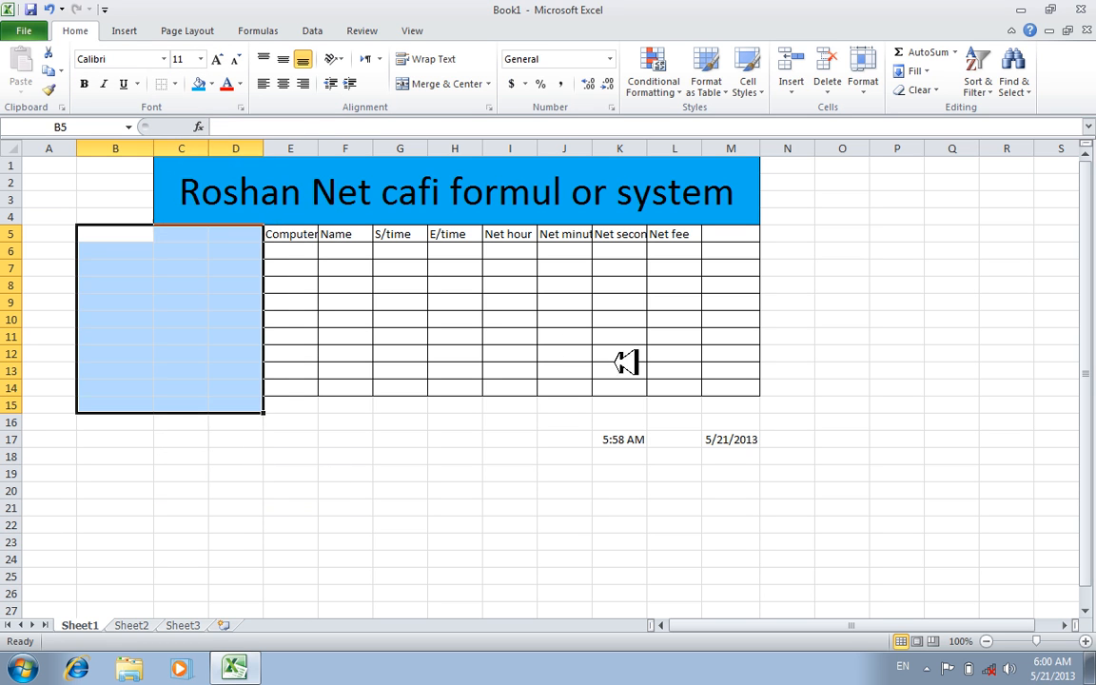
click(609, 366)
Step: Remove all borders from the unused range M5:N14 beside the Net fee column
drag(751, 237, 779, 386)
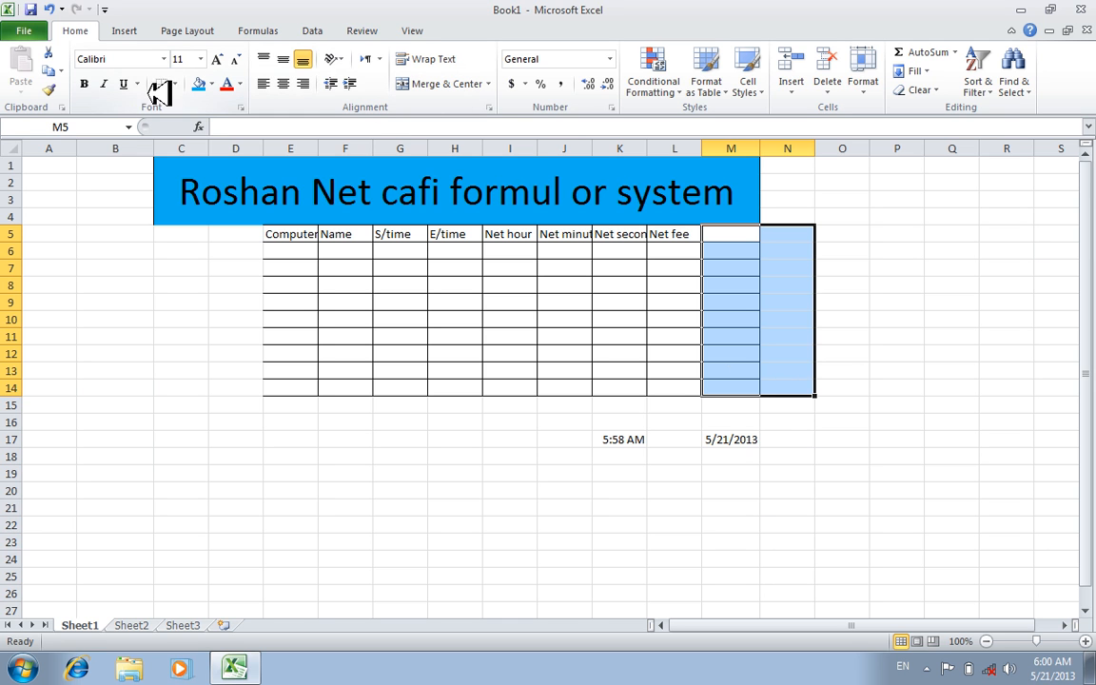
click(177, 84)
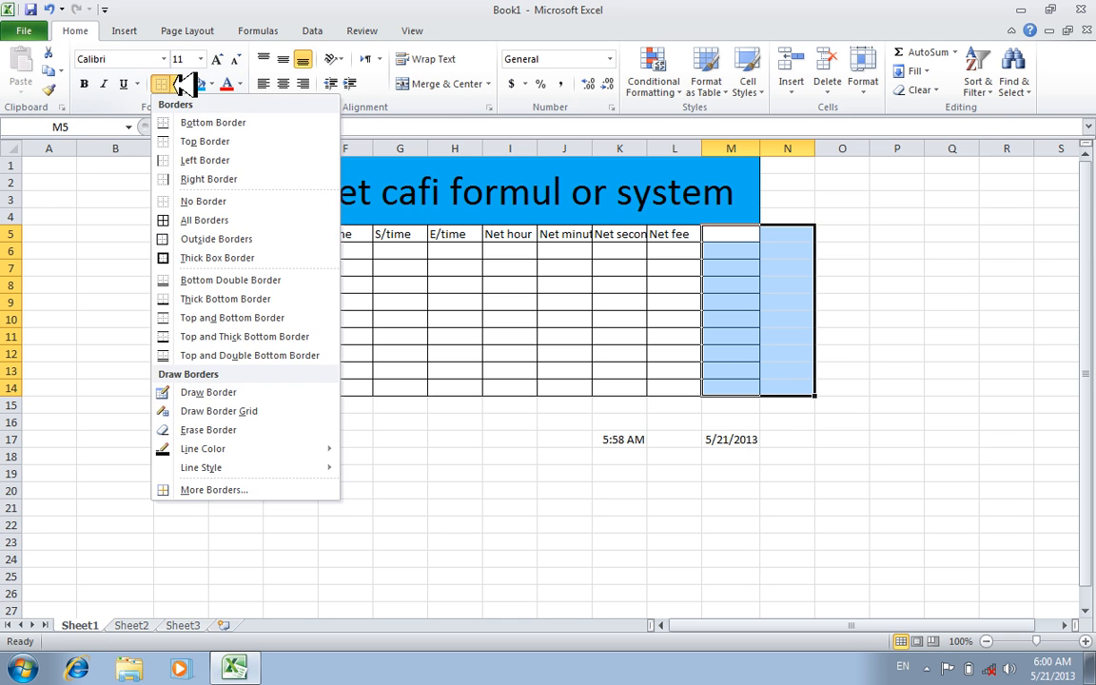
click(203, 201)
click(351, 471)
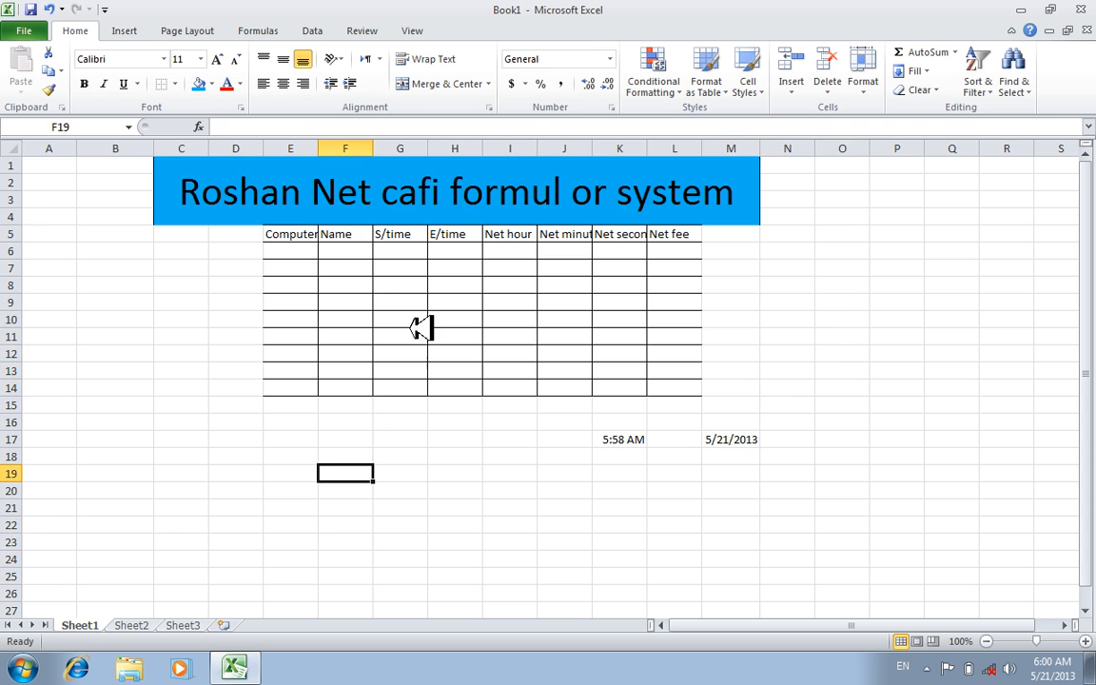
Step: Increase the font size of the table E5:L14 to 12 and make it bold
drag(297, 235, 666, 380)
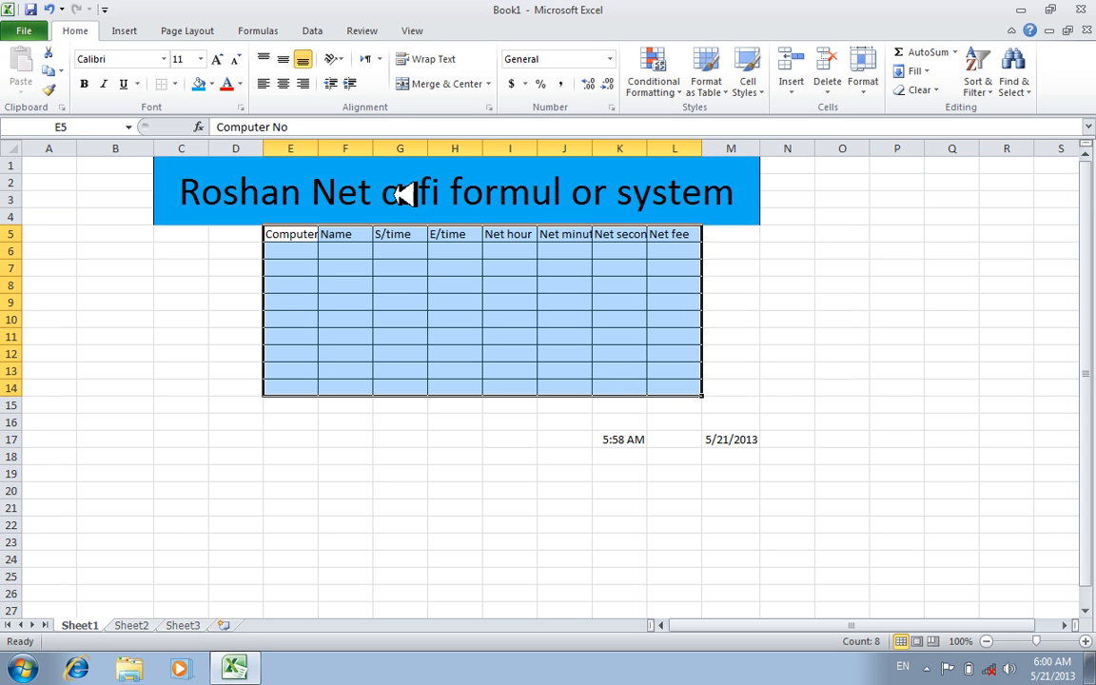
click(219, 59)
click(86, 84)
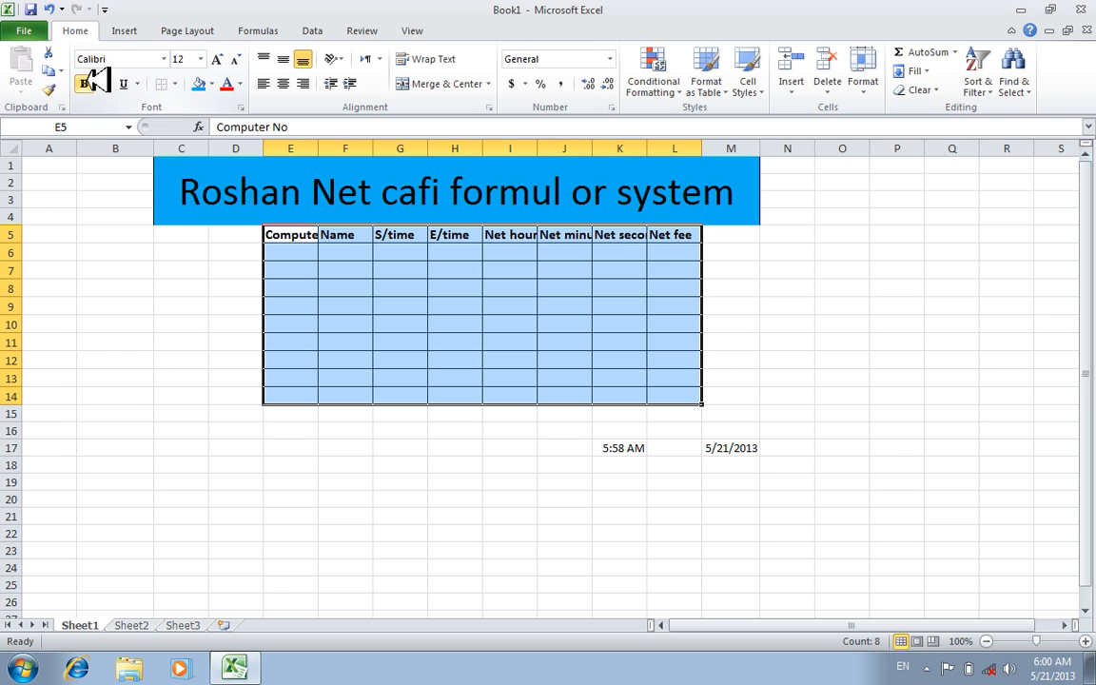
Step: AutoFit the widths of table columns E to L, and widen the Name column F
click(871, 91)
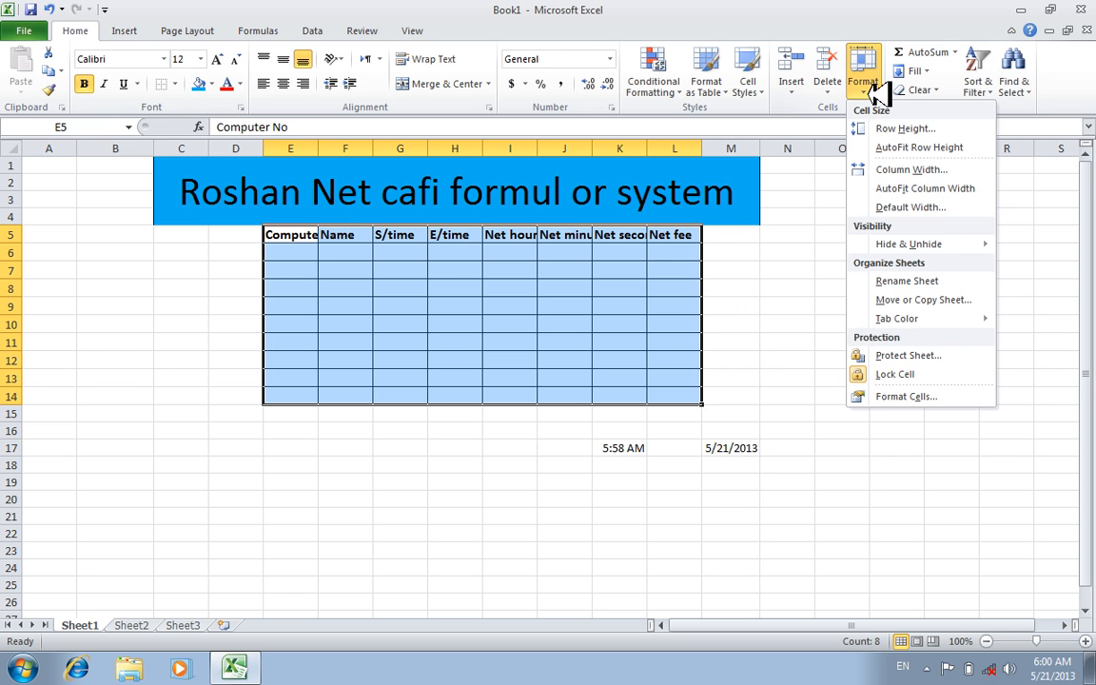
click(923, 188)
click(706, 428)
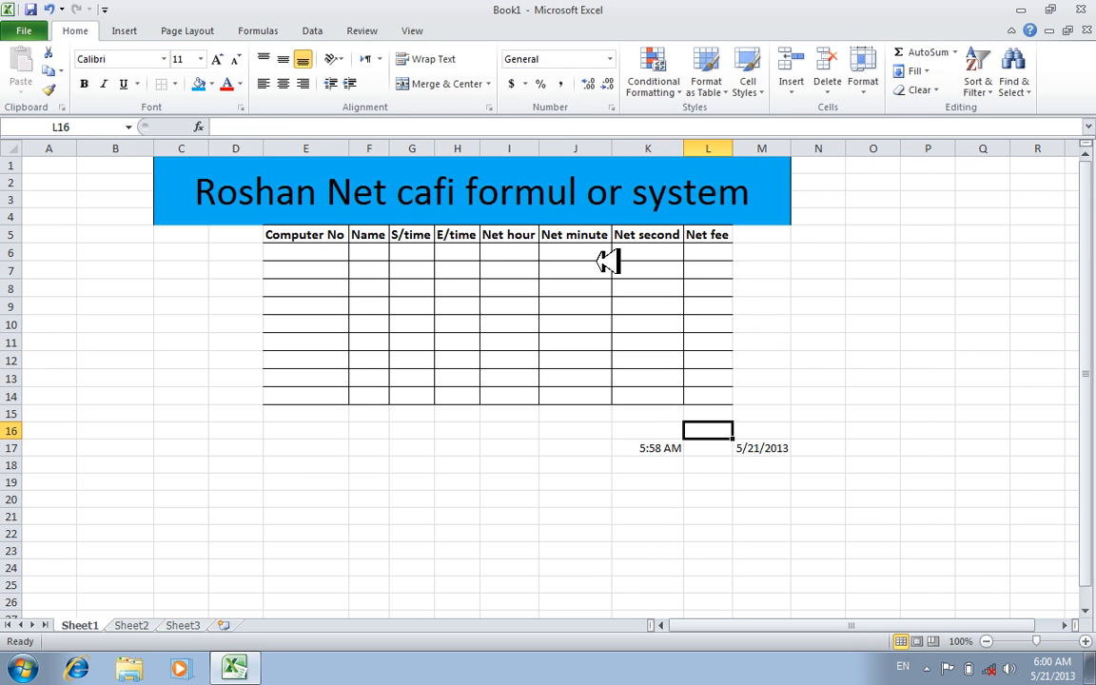
click(576, 287)
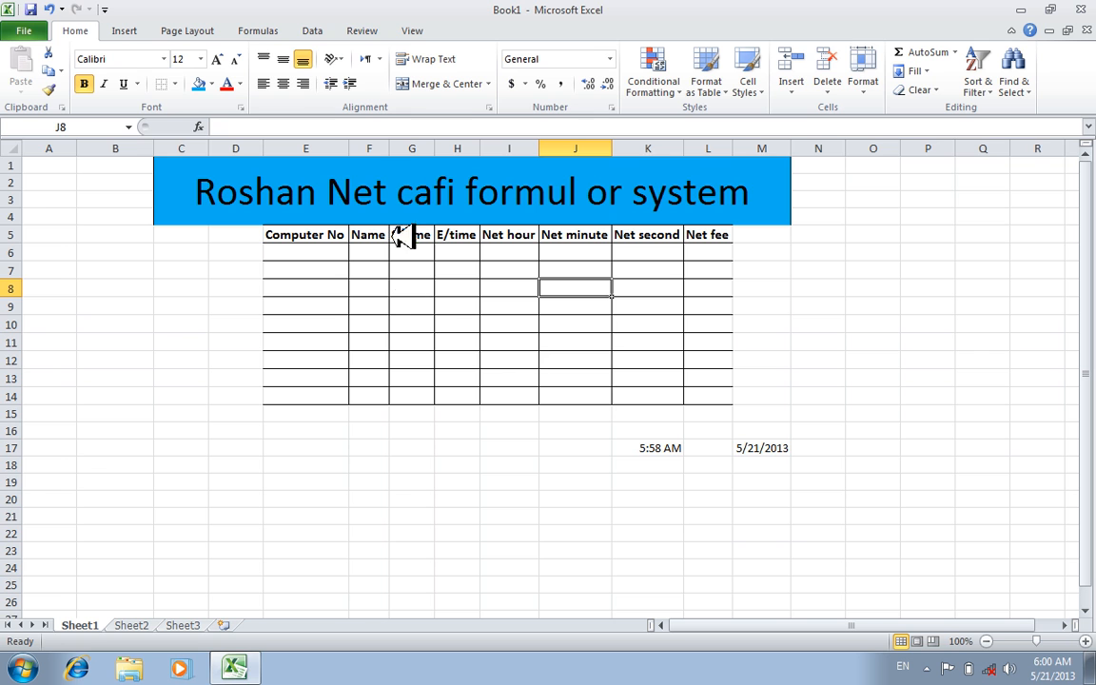
drag(392, 148, 412, 150)
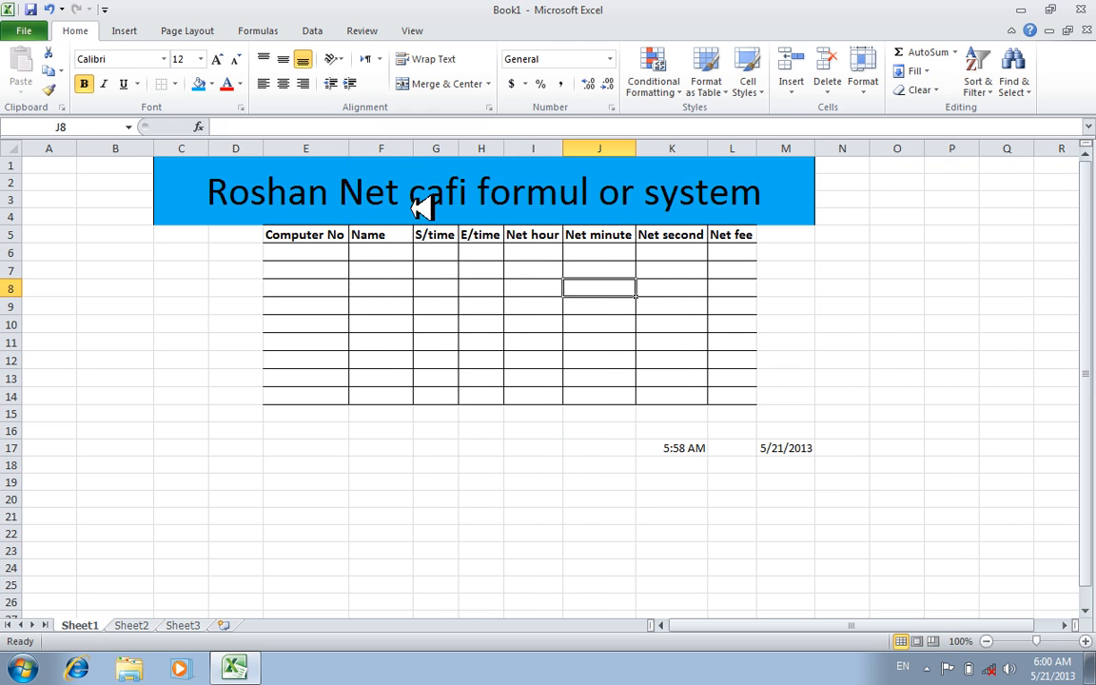
click(436, 429)
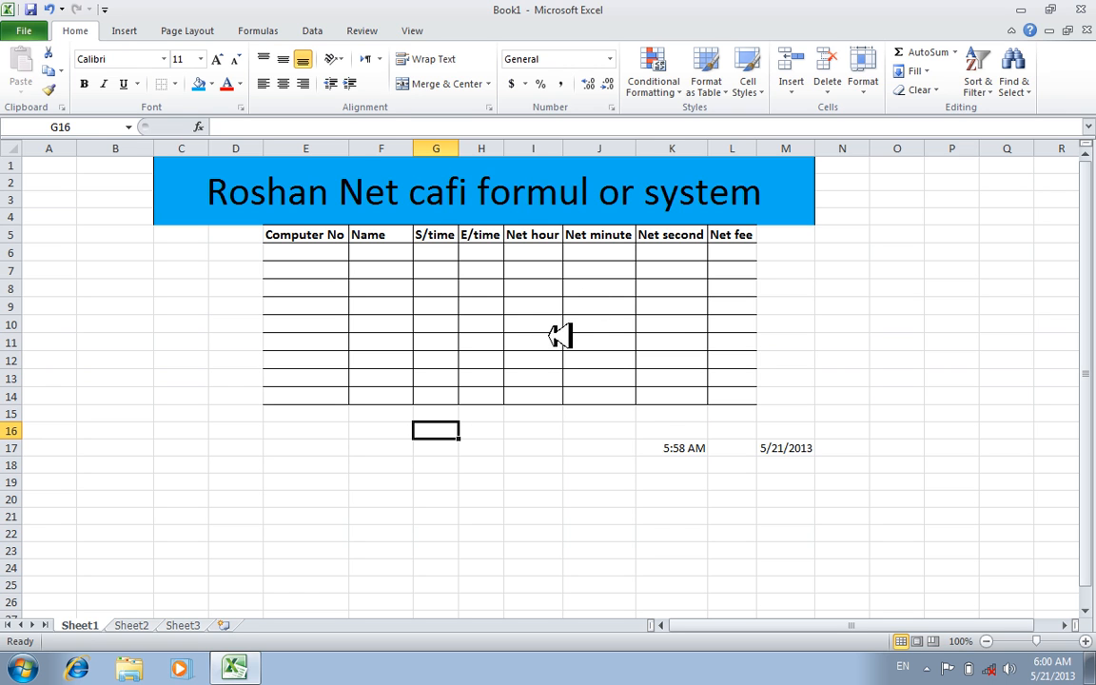
Step: Number the computers 1 through 9 in cells E6 to E14 under Computer No
click(324, 252)
click(321, 324)
click(314, 253)
text(1)
key(Return)
text(2)
key(Return)
text(3)
key(Return)
text(4)
key(Return)
text(5)
key(Return)
text(6)
key(Return)
text(7)
key(Return)
text(8)
key(Return)
text(9)
key(Tab)
key(Up)
key(Up)
key(Up)
key(Up)
key(Up)
key(Up)
key(Up)
key(Up)
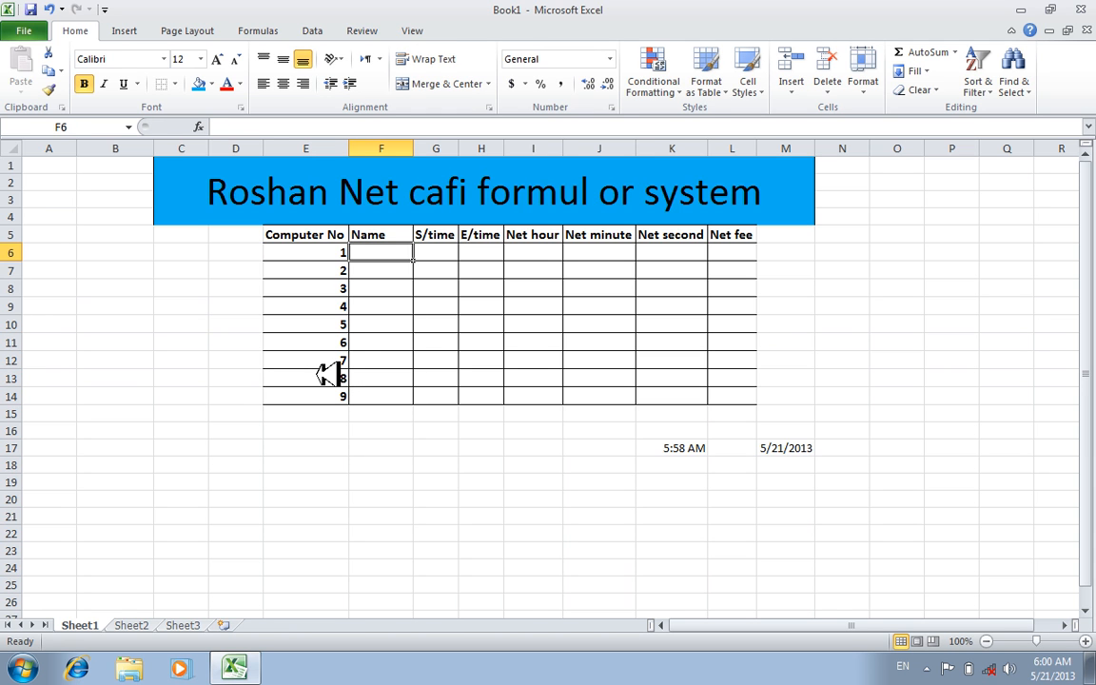
key(Right)
key(Right)
key(Left)
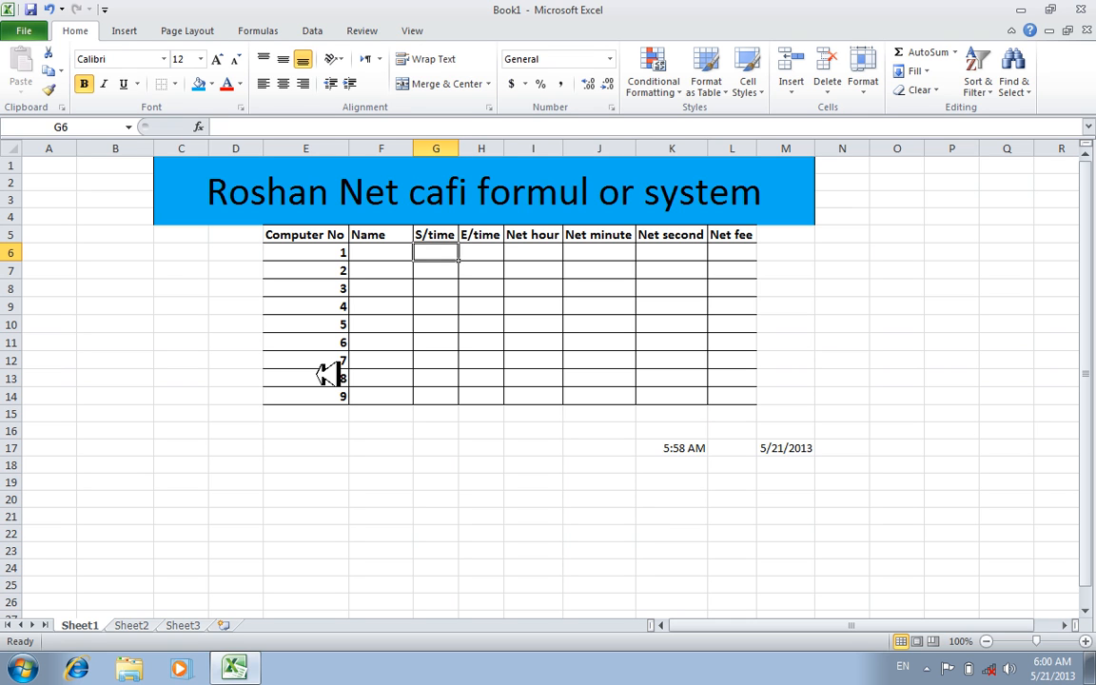
key(Right)
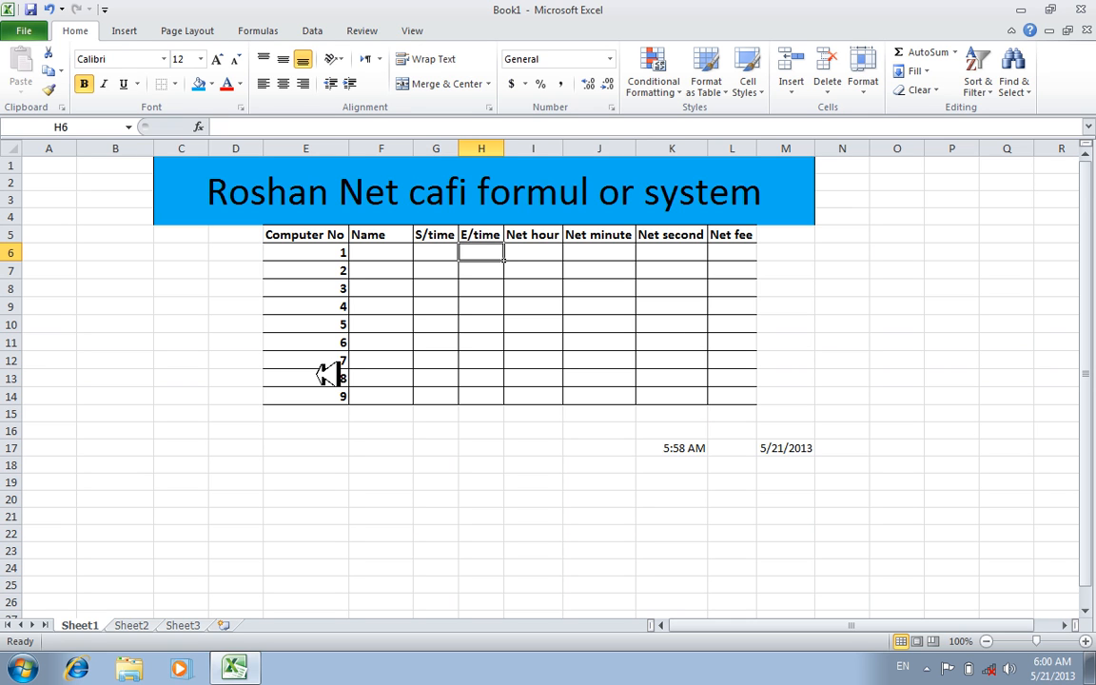
key(Left)
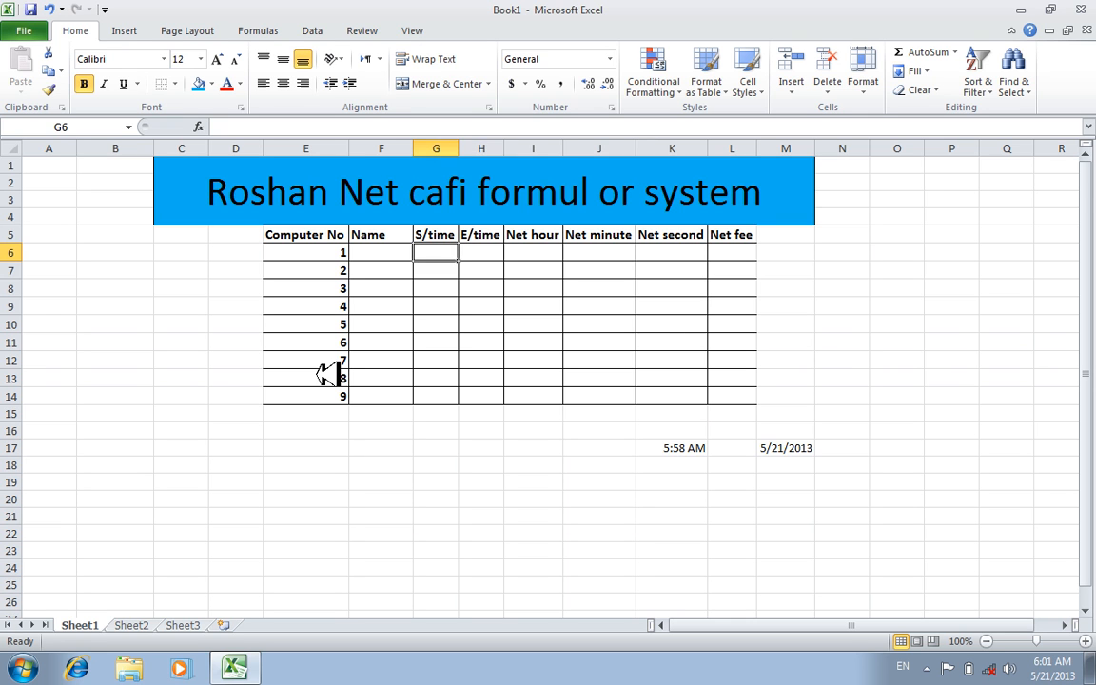
key(Right)
key(Left)
key(Right)
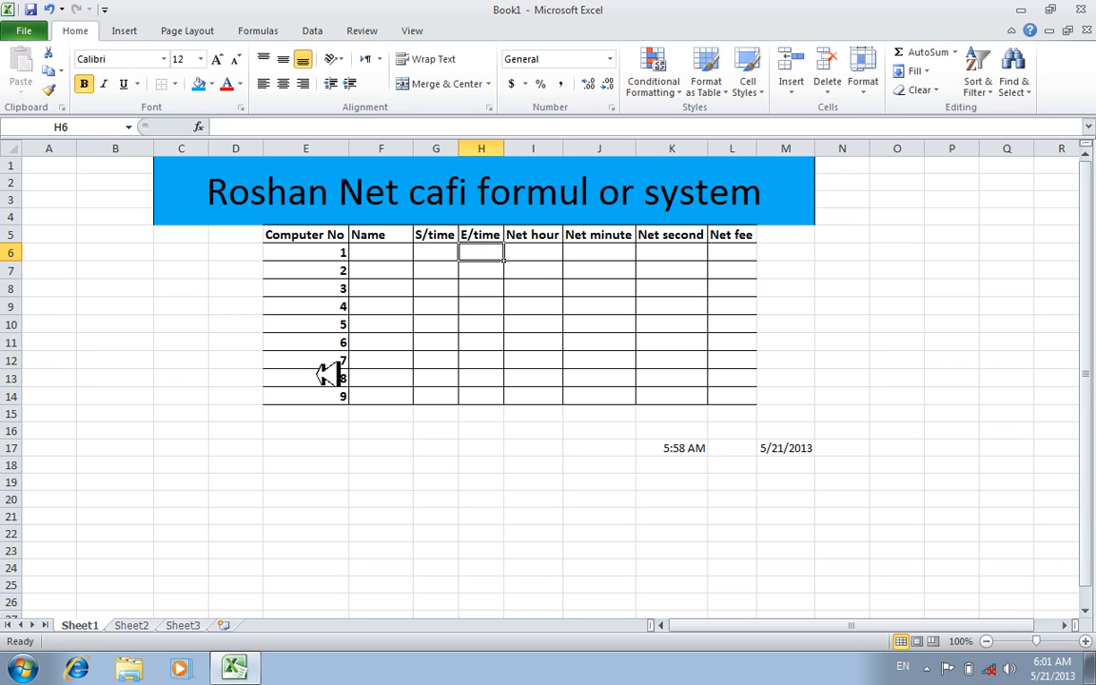
key(Right)
key(Right)
key(Right)
key(Right)
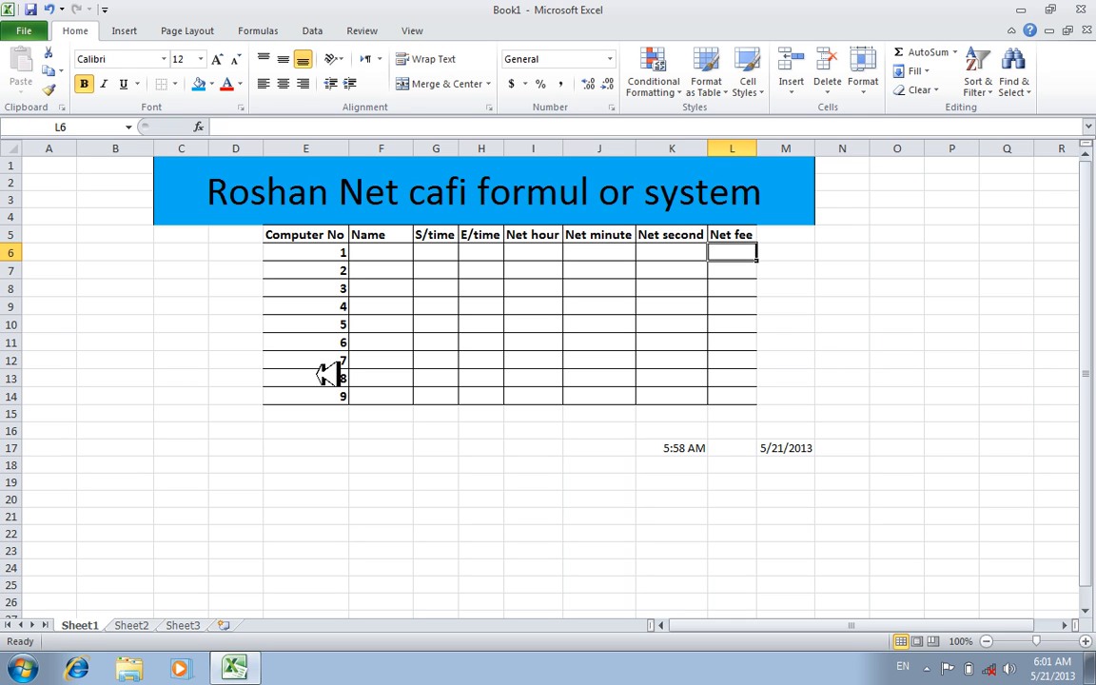
Step: Enter 1:00 as the start time in G6 and 2:00 as the end time in H6 for computer 1
key(Left)
key(Left)
key(Left)
key(Left)
key(Left)
key(Left)
key(Right)
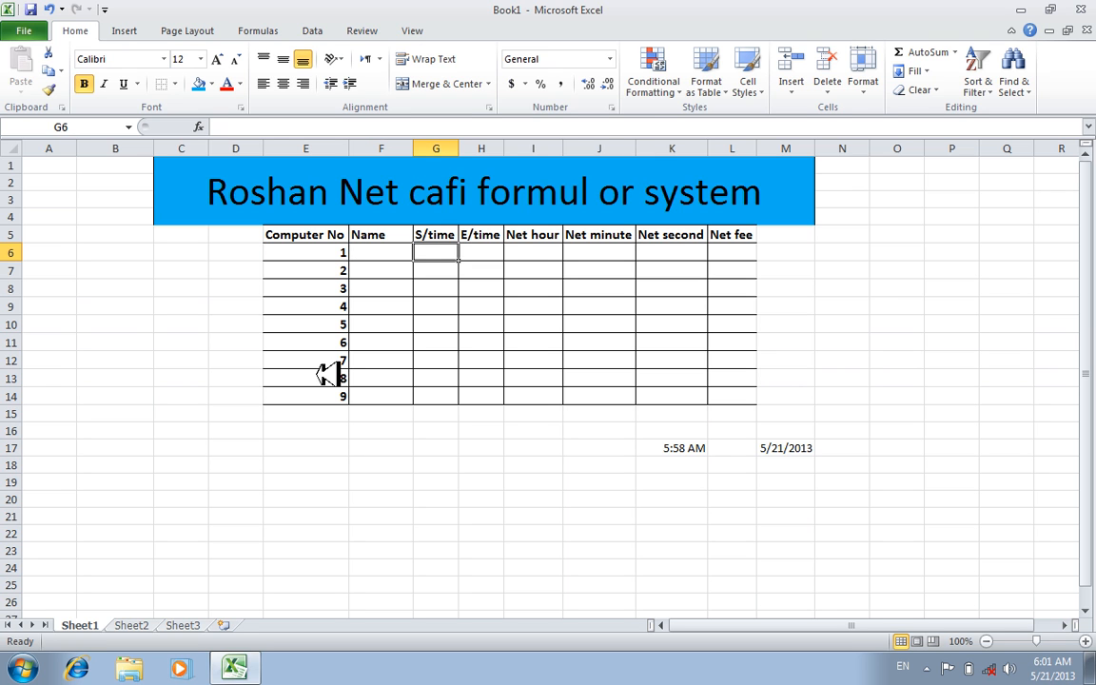
text(1:00)
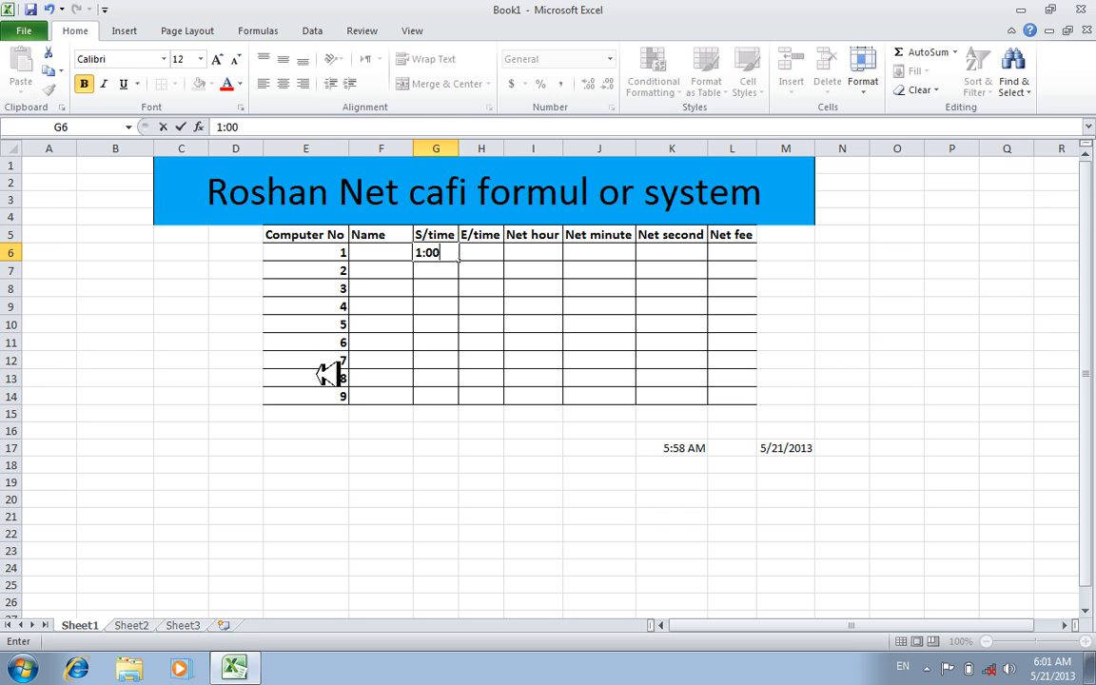
key(Tab)
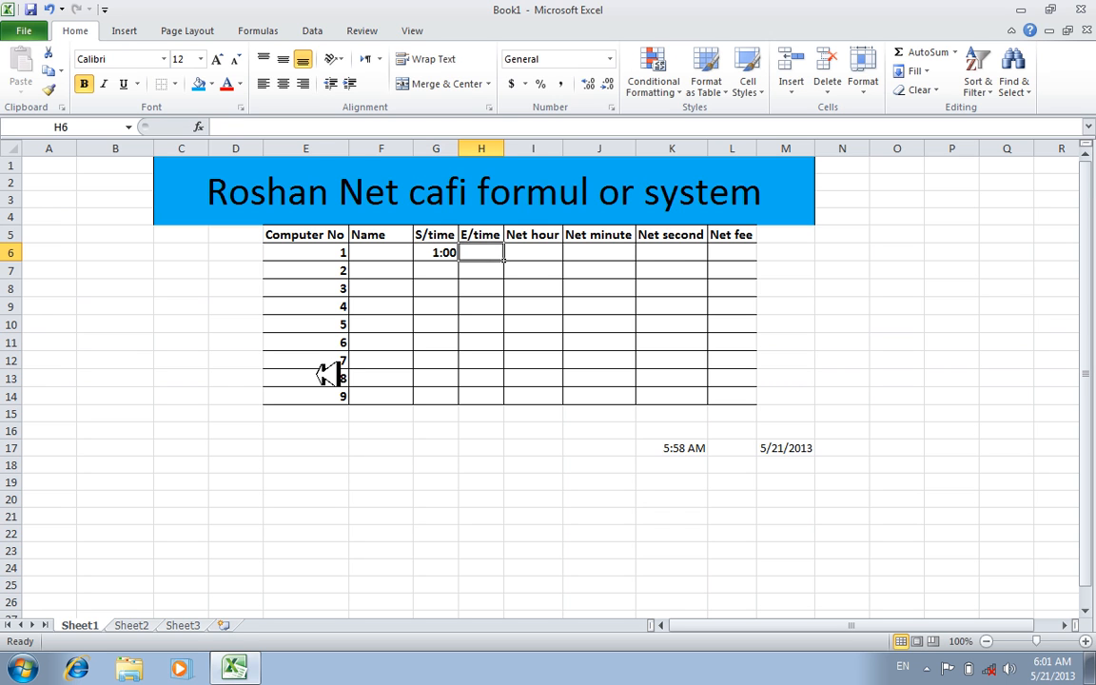
text(2:00)
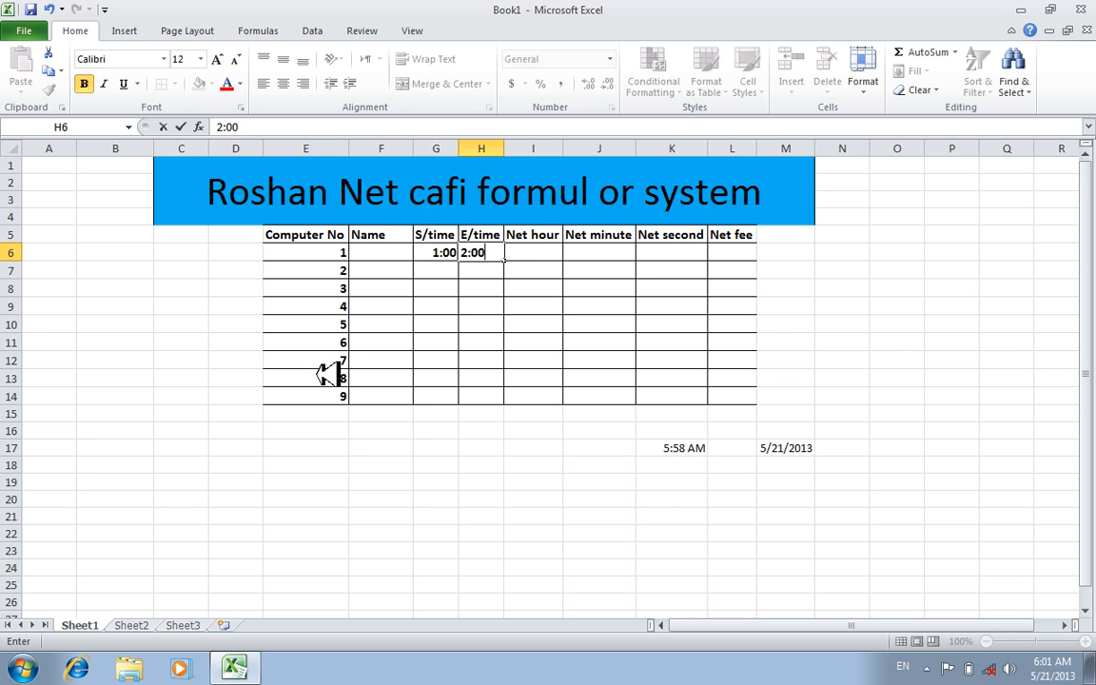
key(Tab)
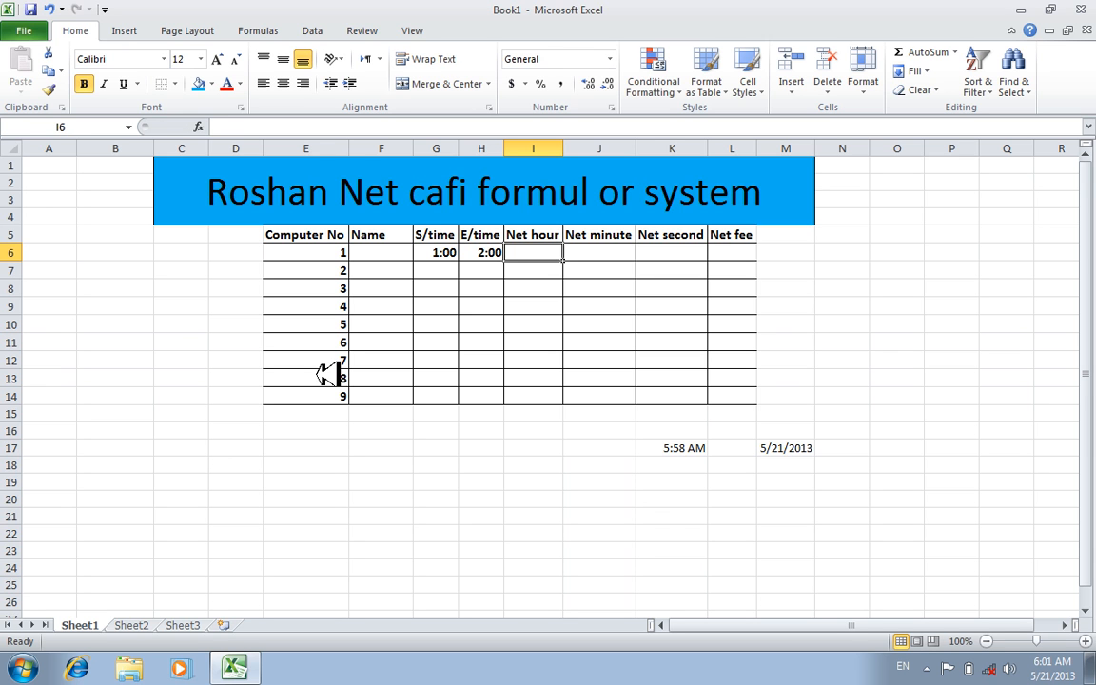
Step: Calculate computer 1's net hours in I6 with the formula =HOUR(H6-G6)
text(=)
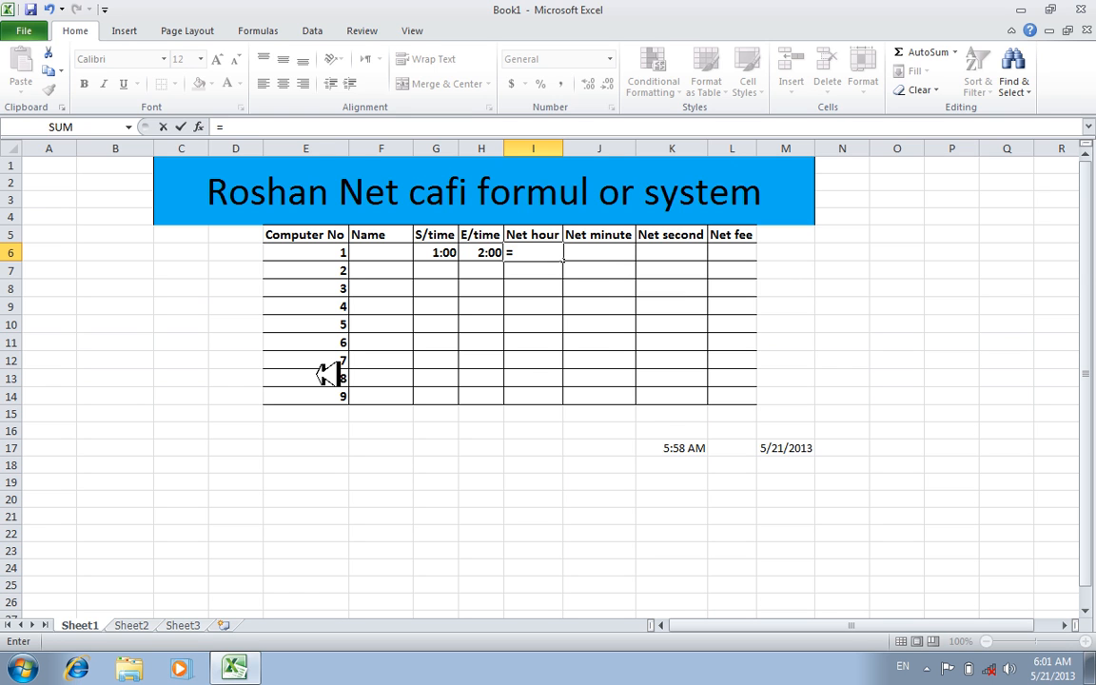
text(hour()
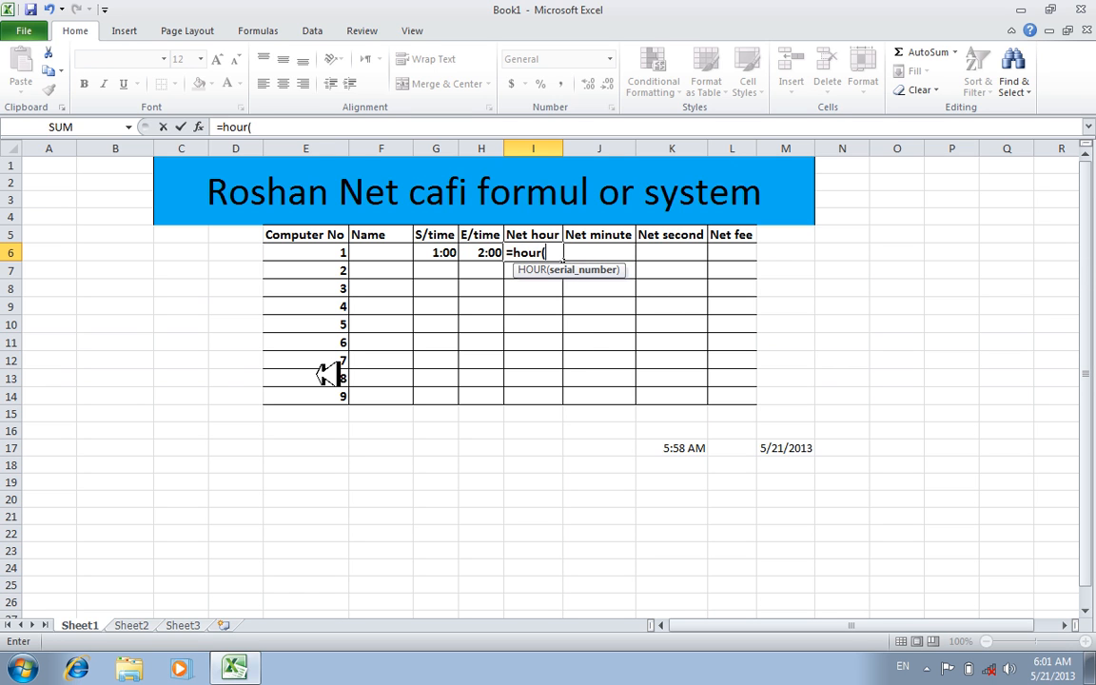
click(492, 251)
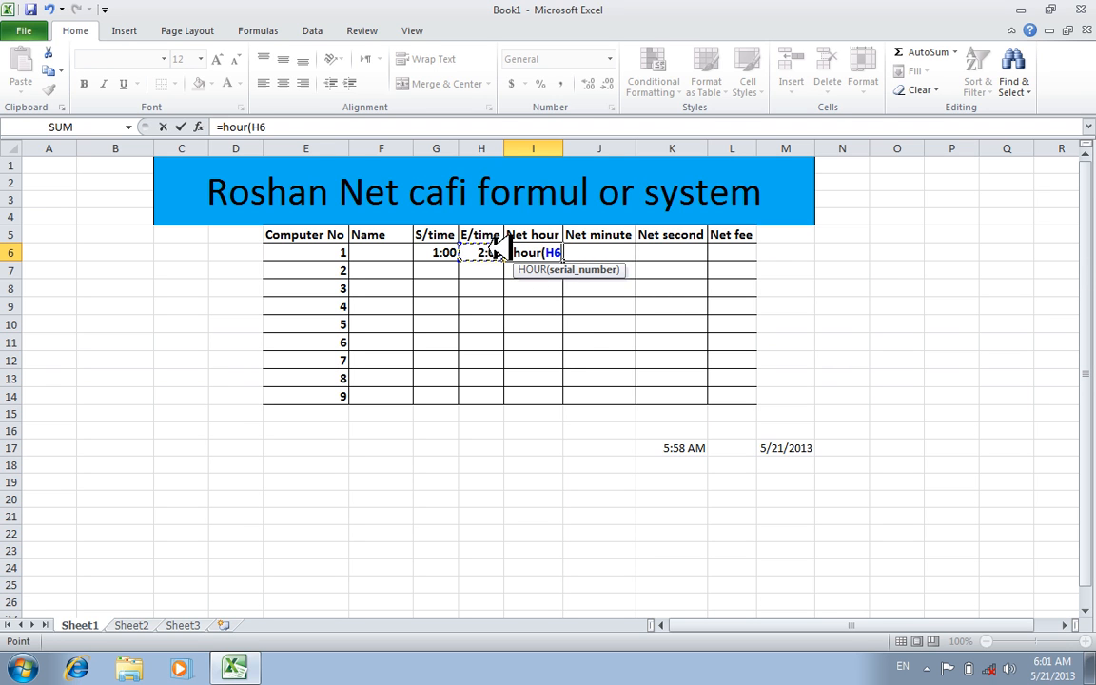
text(-)
click(447, 253)
key(Return)
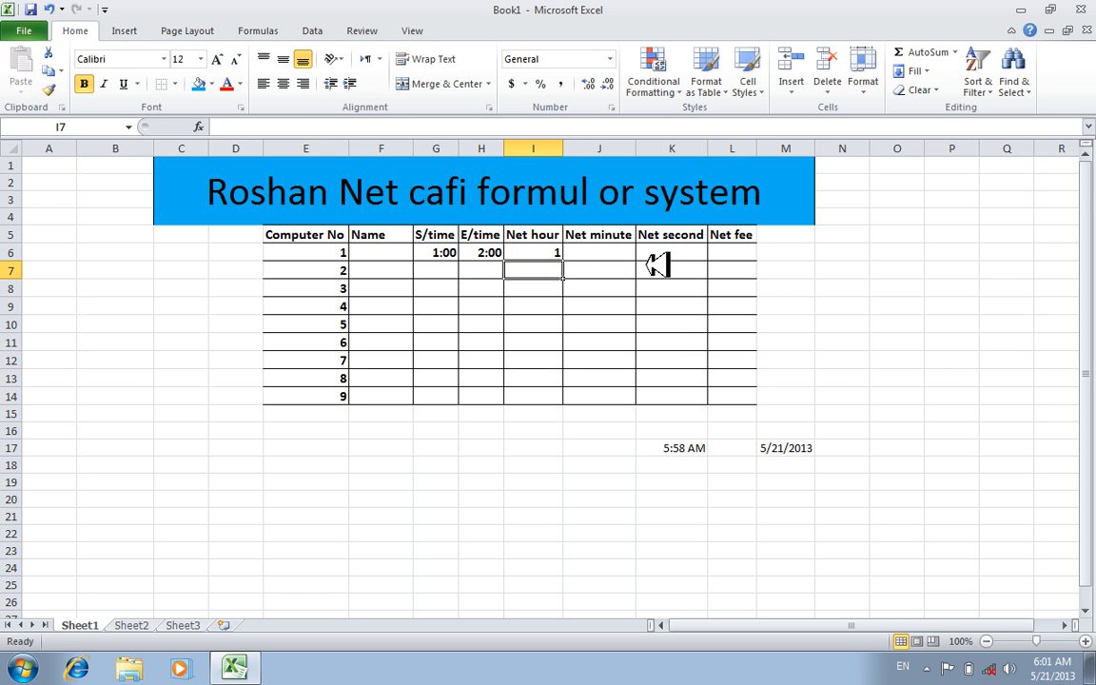
Step: Calculate computer 1's net minutes in J6 with the formula =MINUTE(H6-G6)
click(628, 252)
text(=)
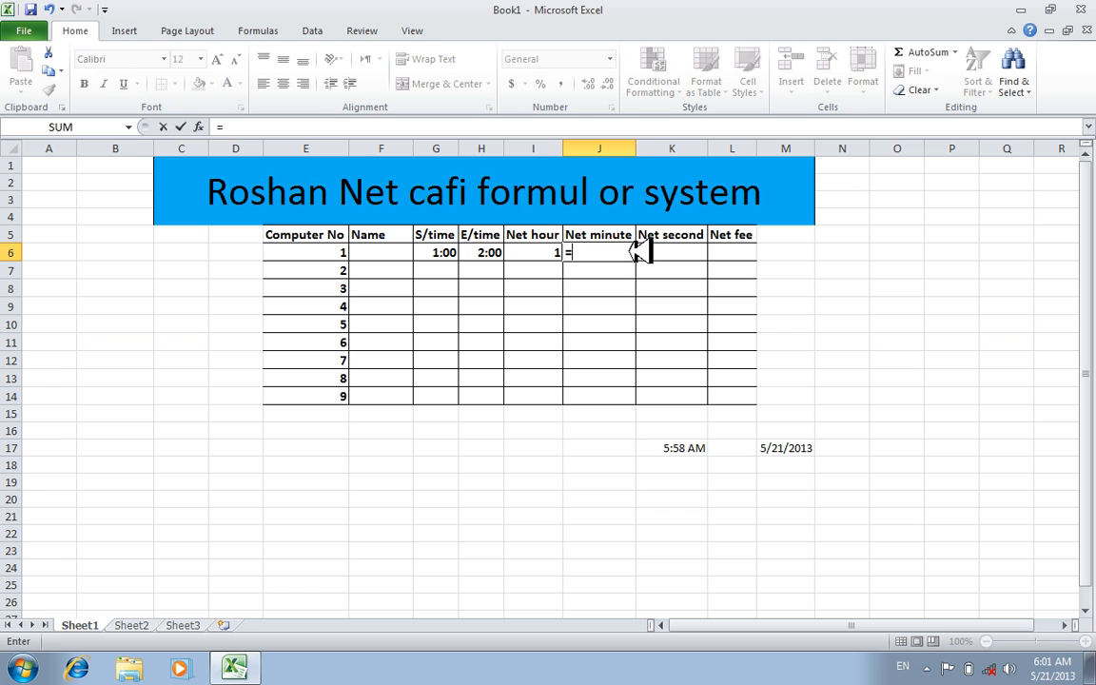
text(minute()
click(492, 252)
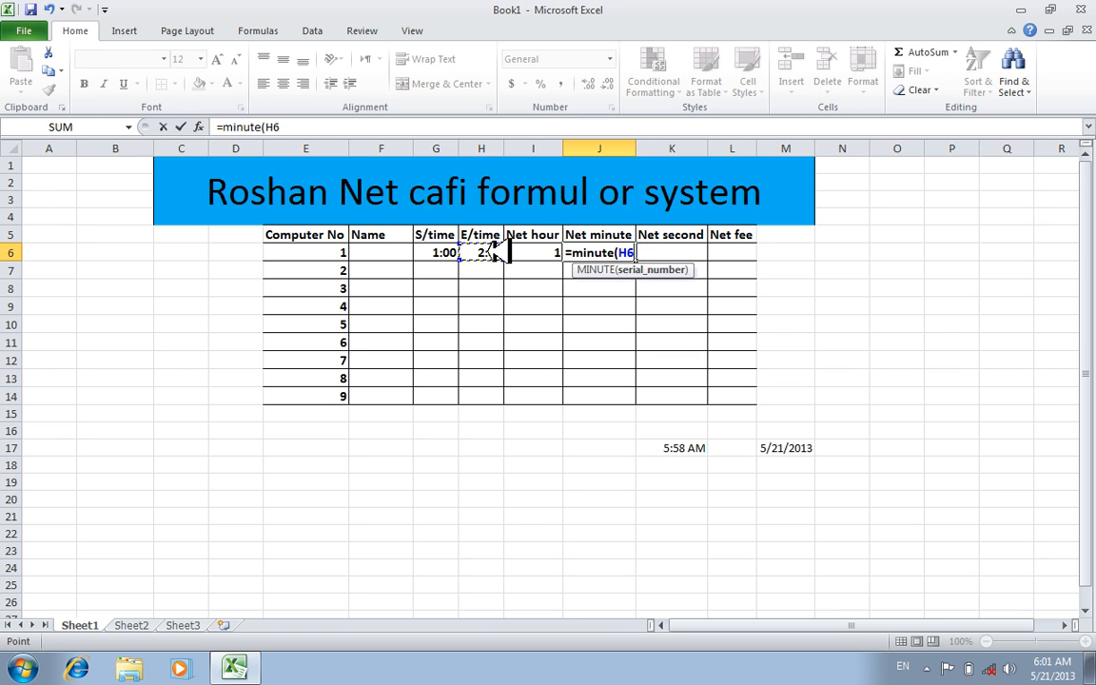
click(439, 252)
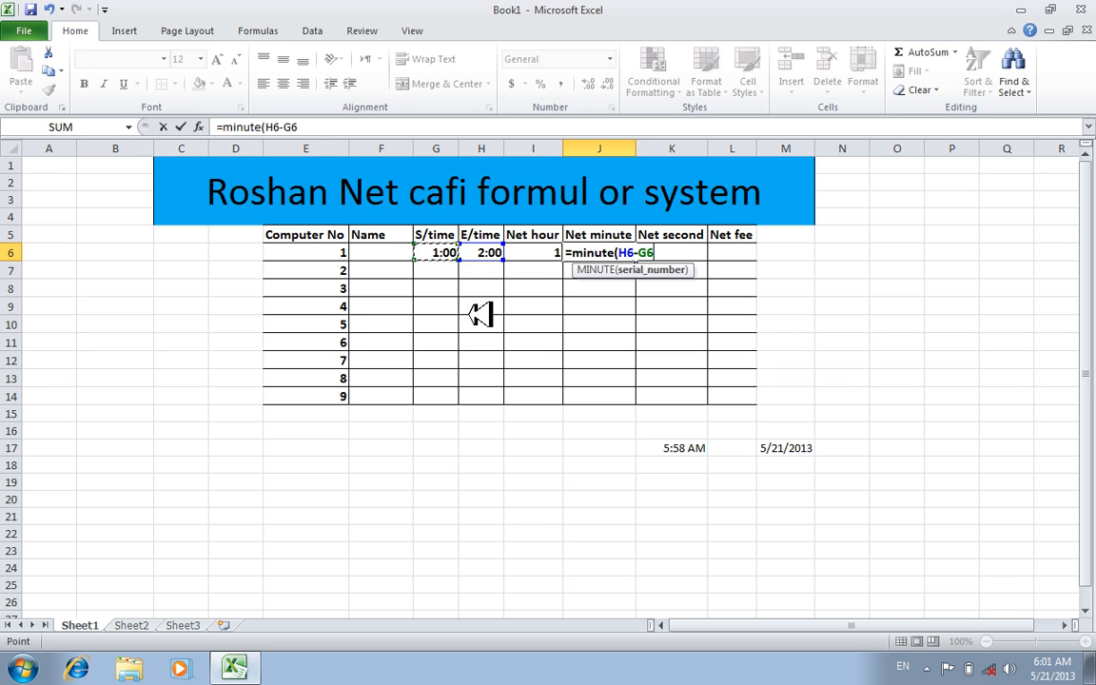
key(Return)
Step: Change computer 1's end time in H6 to 2:10
click(671, 250)
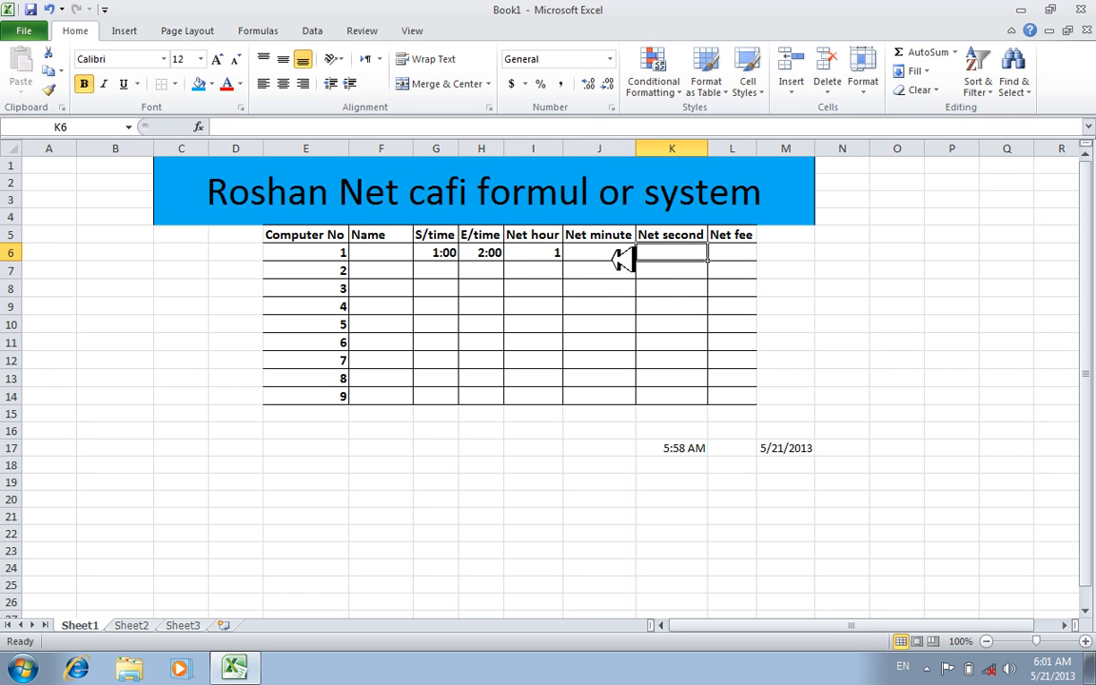
click(498, 251)
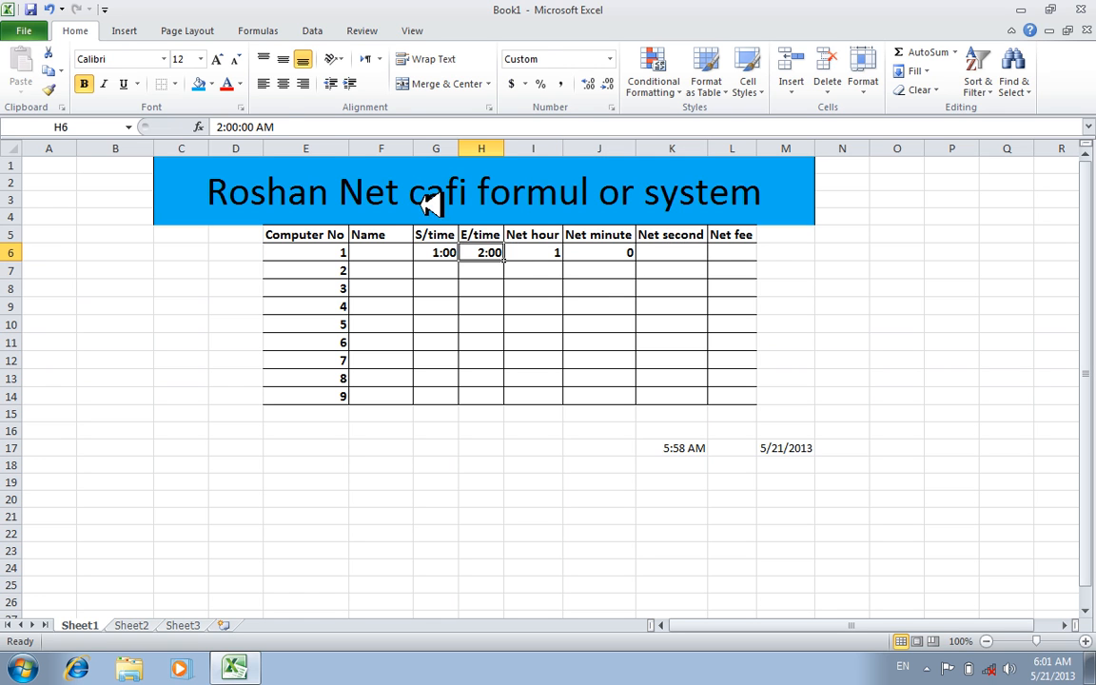
click(239, 127)
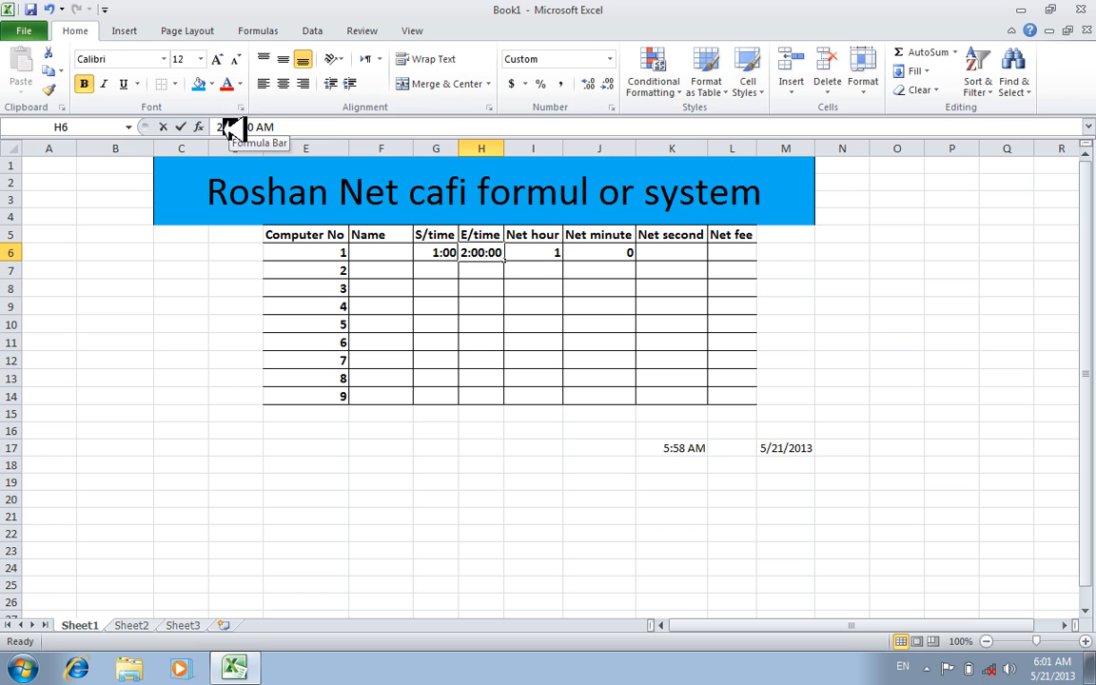
double_click(231, 126)
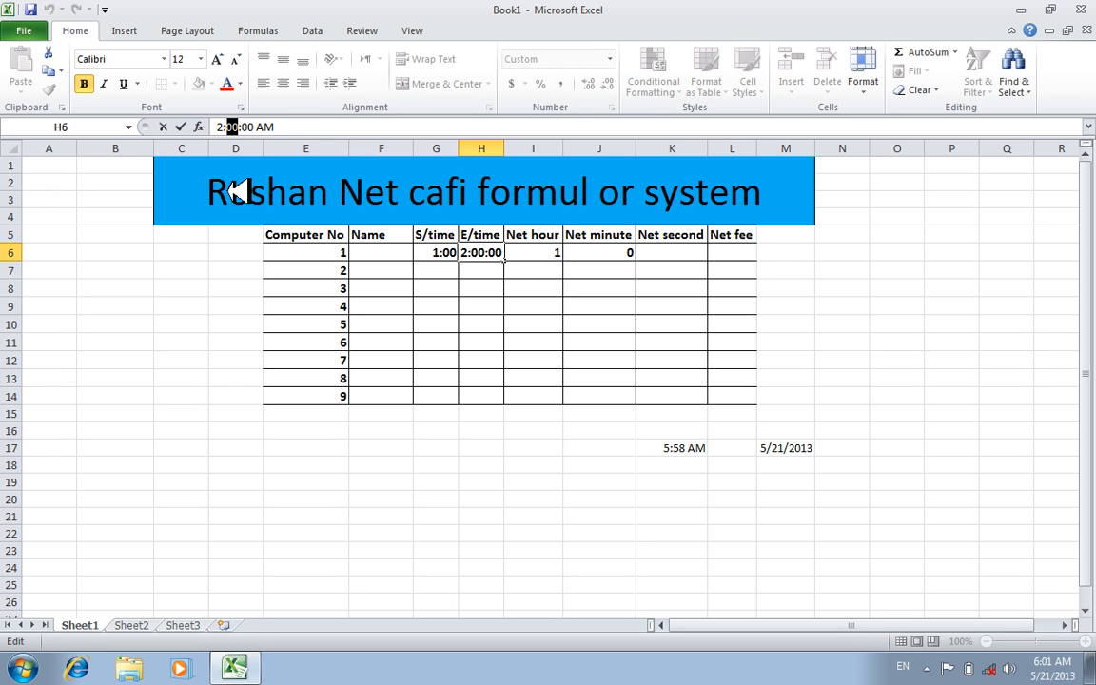
text(10)
key(Return)
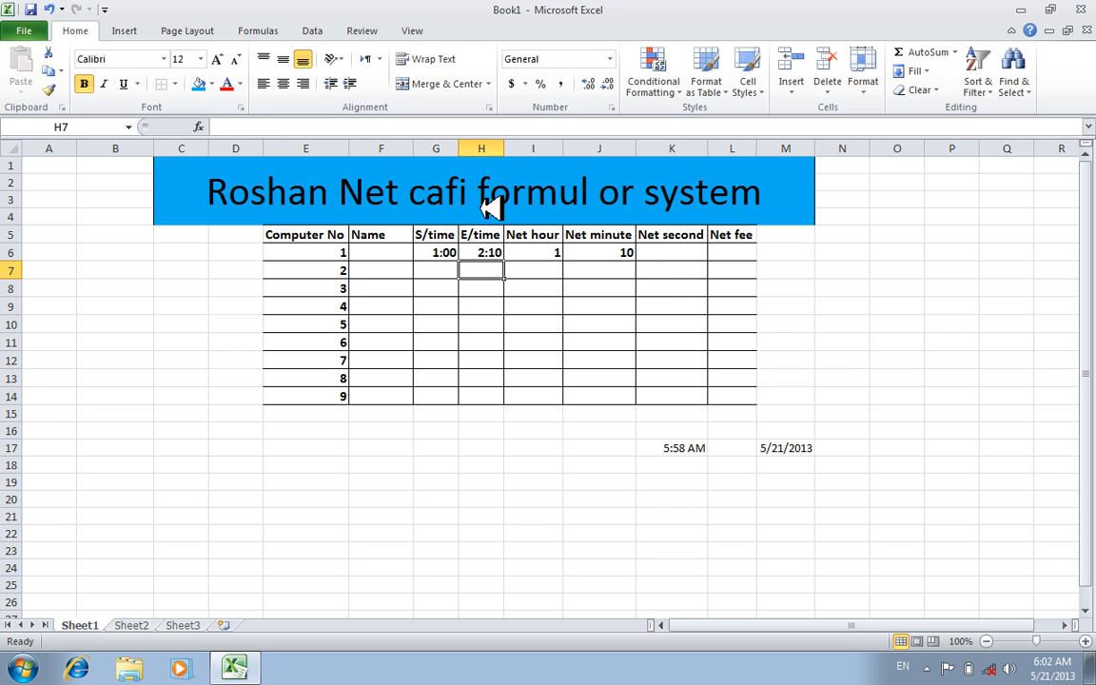
Step: Calculate computer 1's net seconds in K6 with the formula =SECOND(H6-G6)
click(687, 251)
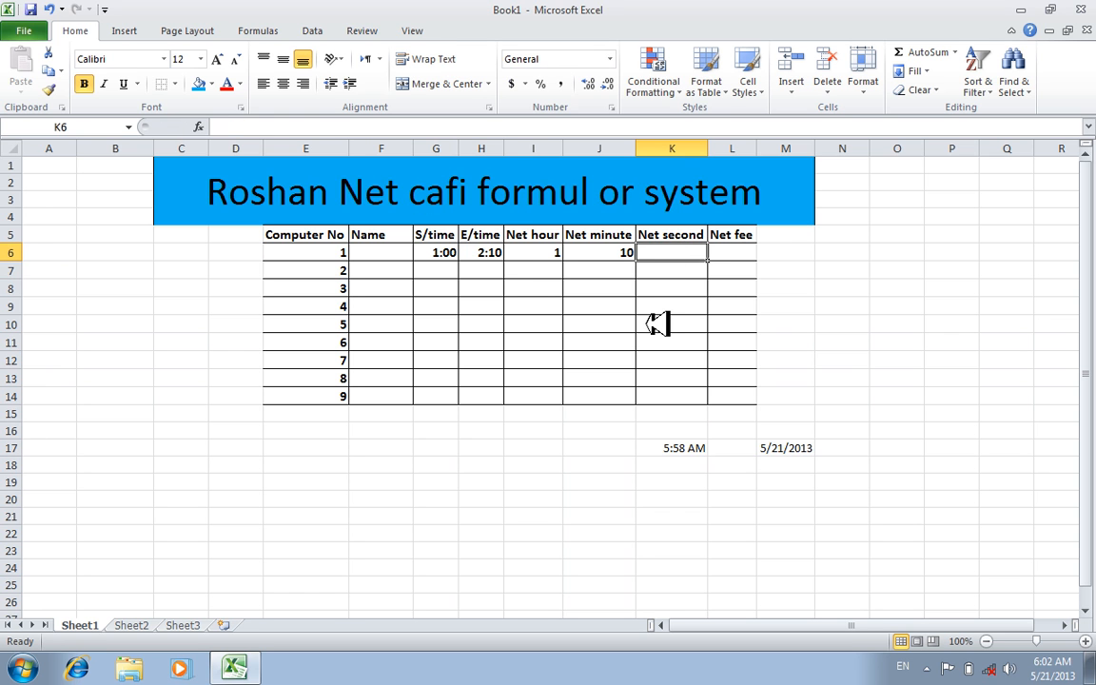
text(=scond)
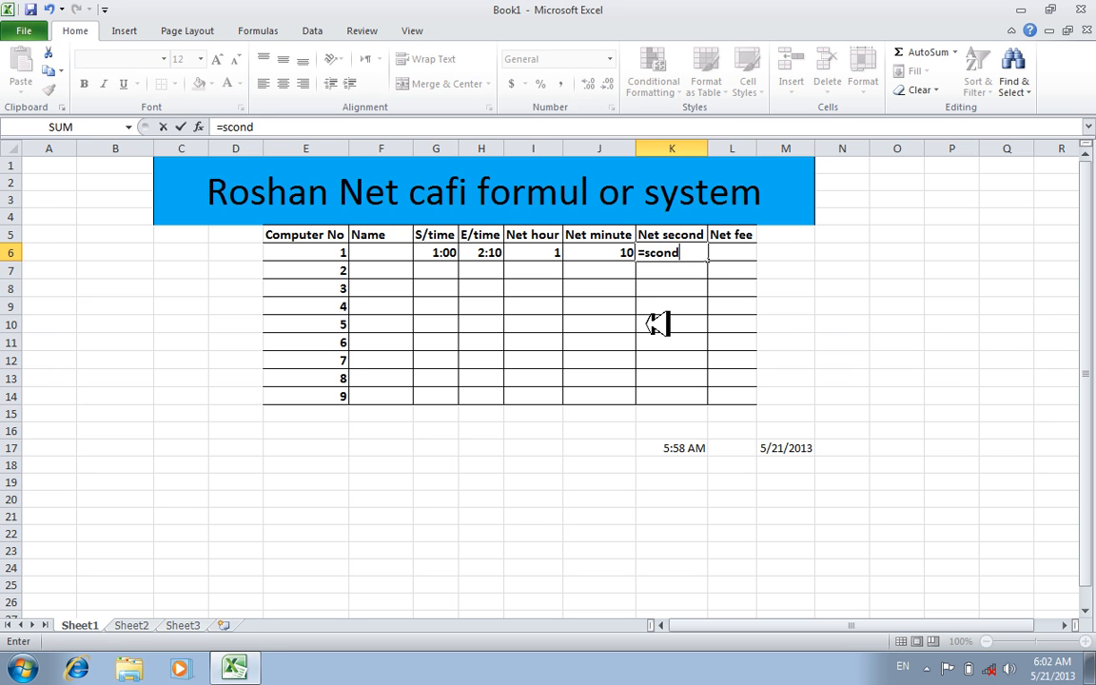
key(BackSpace)
text(econd()
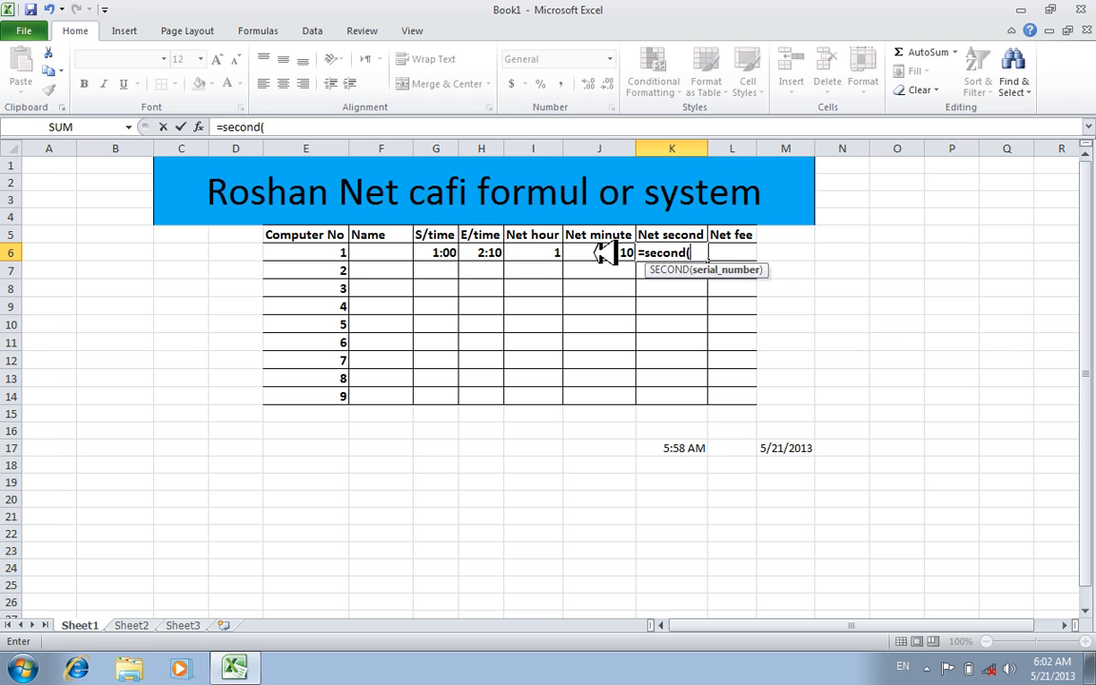
click(482, 252)
text(-)
click(455, 252)
key(Return)
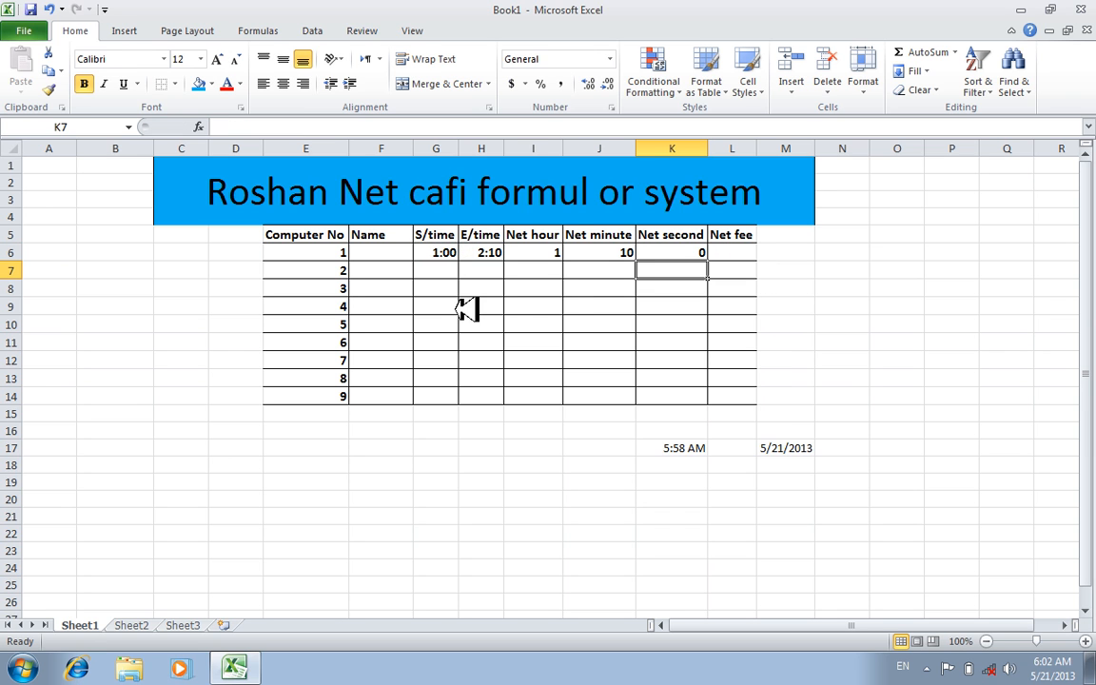
Step: Fill the Net hour, Net minute and Net second formulas from row 6 down to row 14
click(557, 253)
drag(568, 262, 571, 408)
click(618, 253)
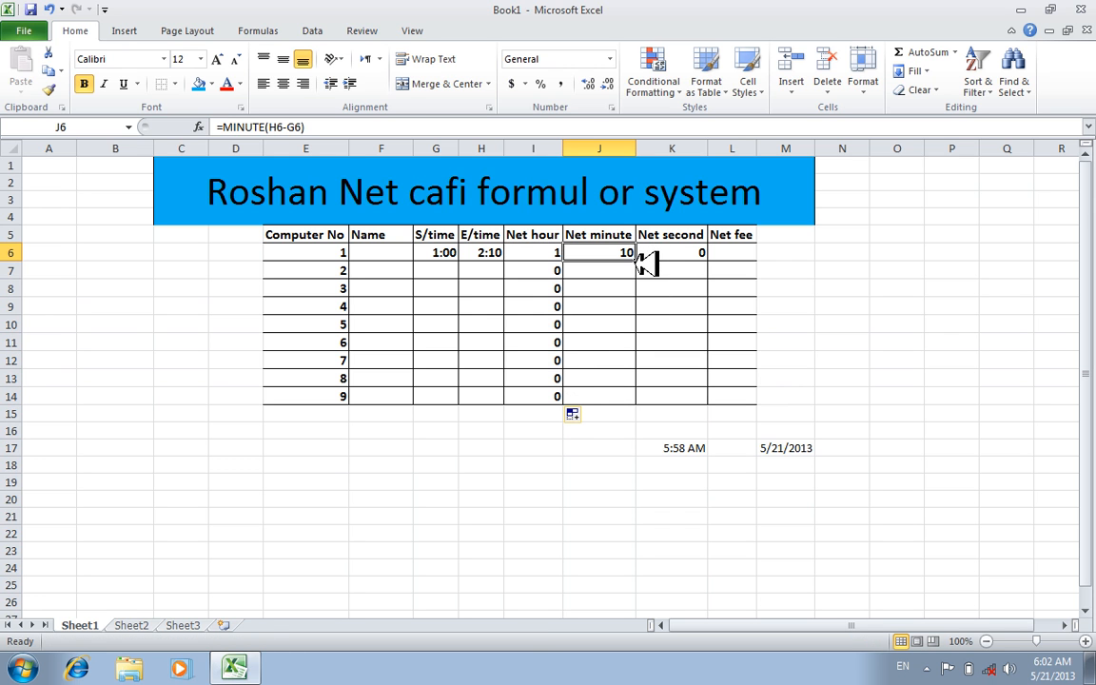
drag(635, 260, 631, 400)
click(685, 252)
drag(706, 261, 702, 384)
click(782, 394)
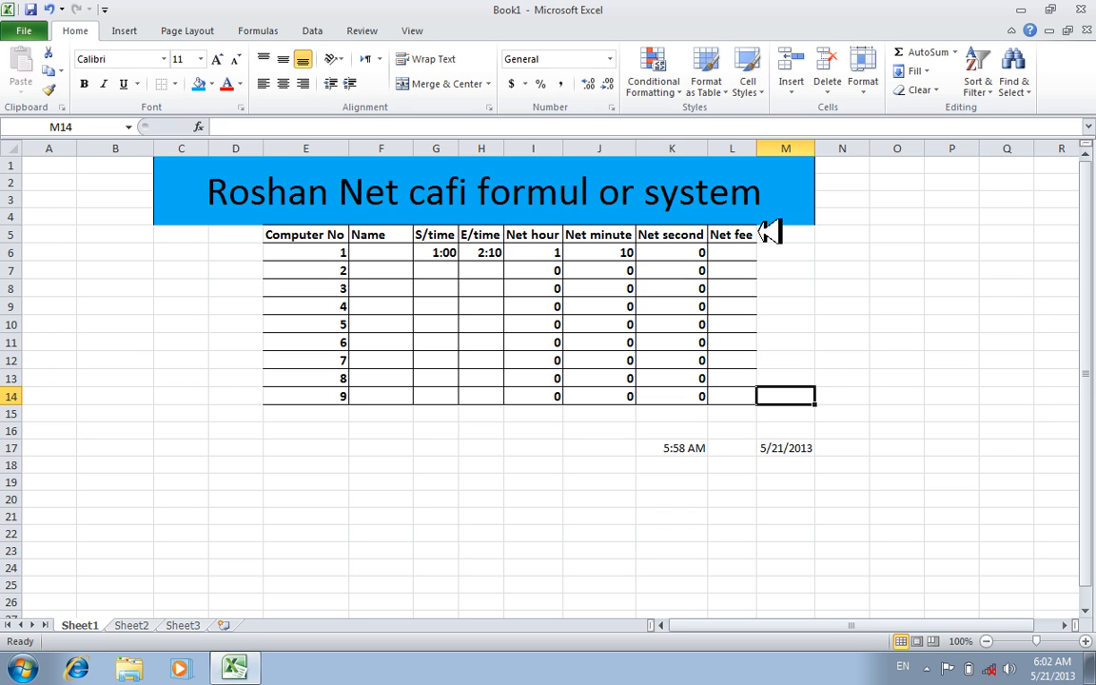
Step: Start computer 1's Net fee formula in L6 with =if(J6<=10,I6*30+5 for up to 10 net minutes
click(733, 251)
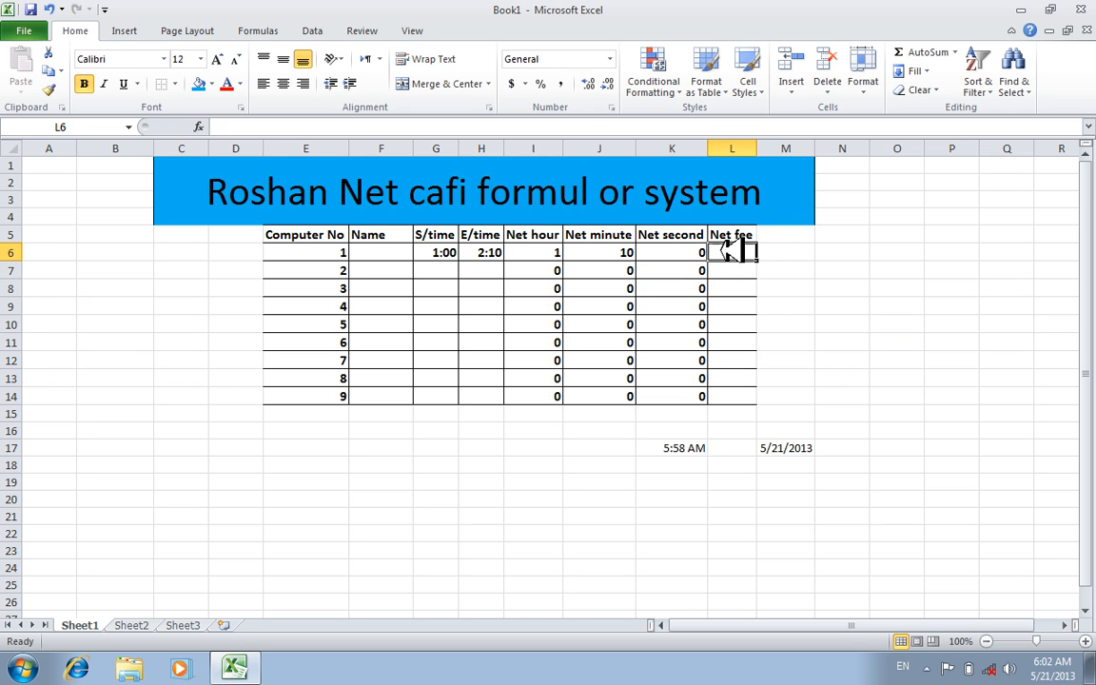
text(=)
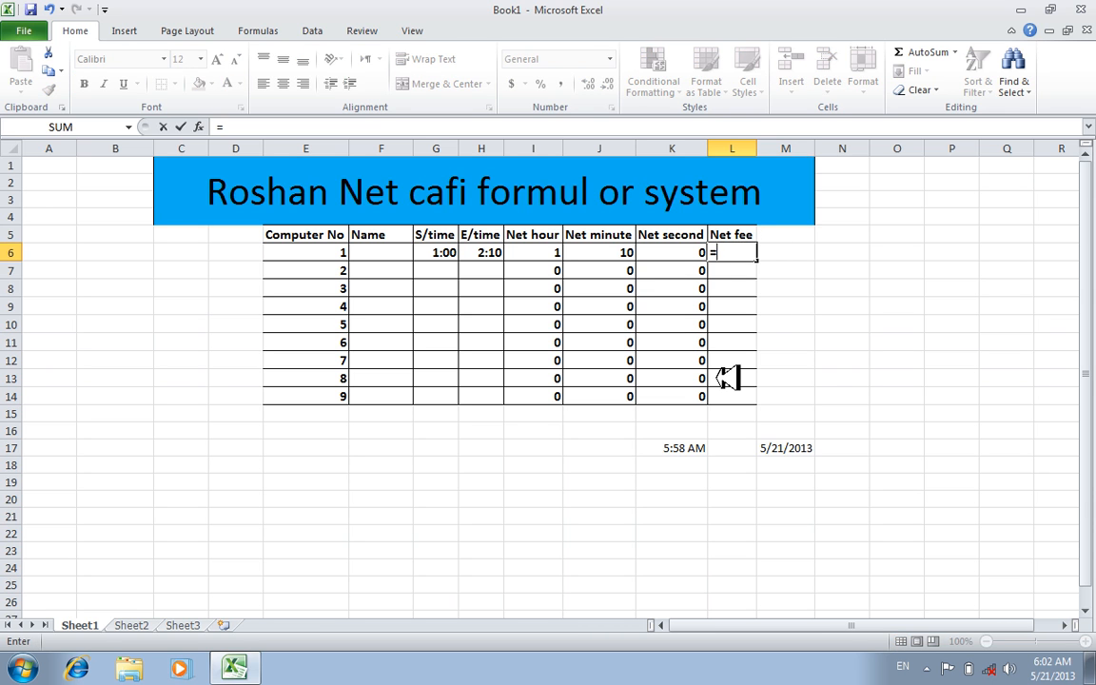
text(if()
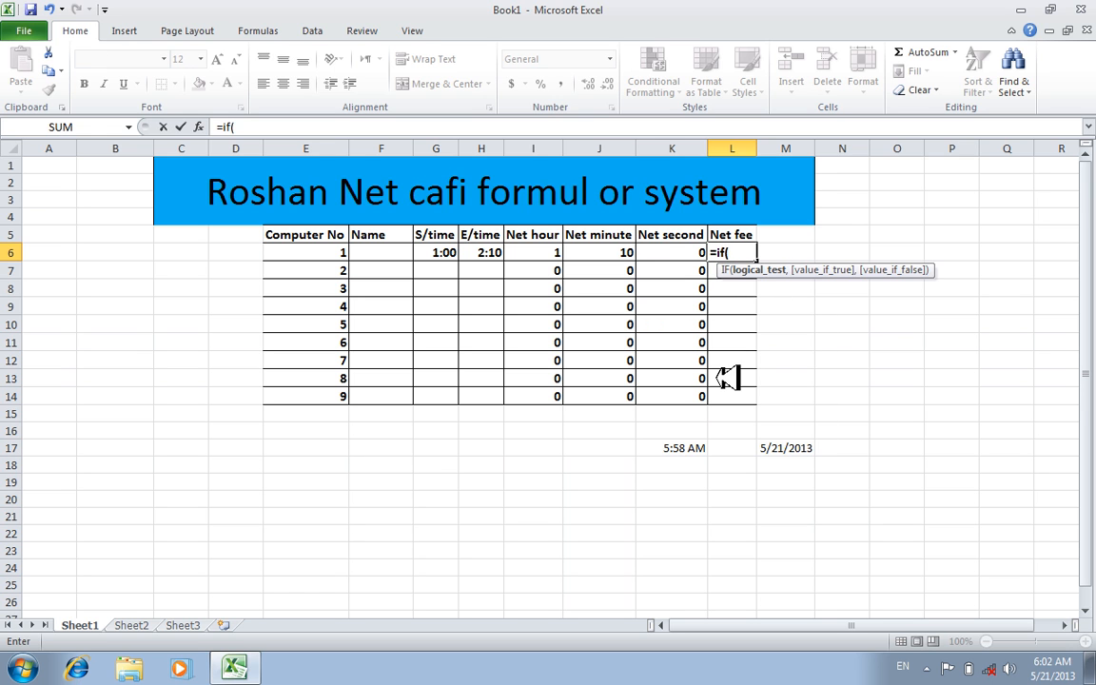
click(599, 249)
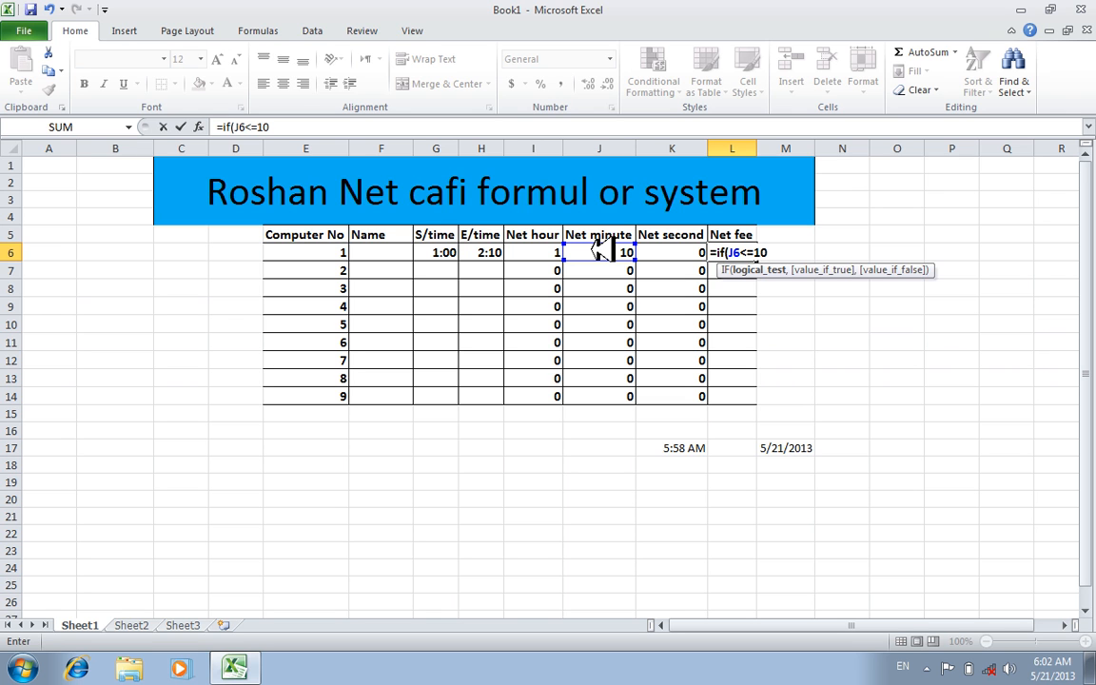
text(,)
click(549, 253)
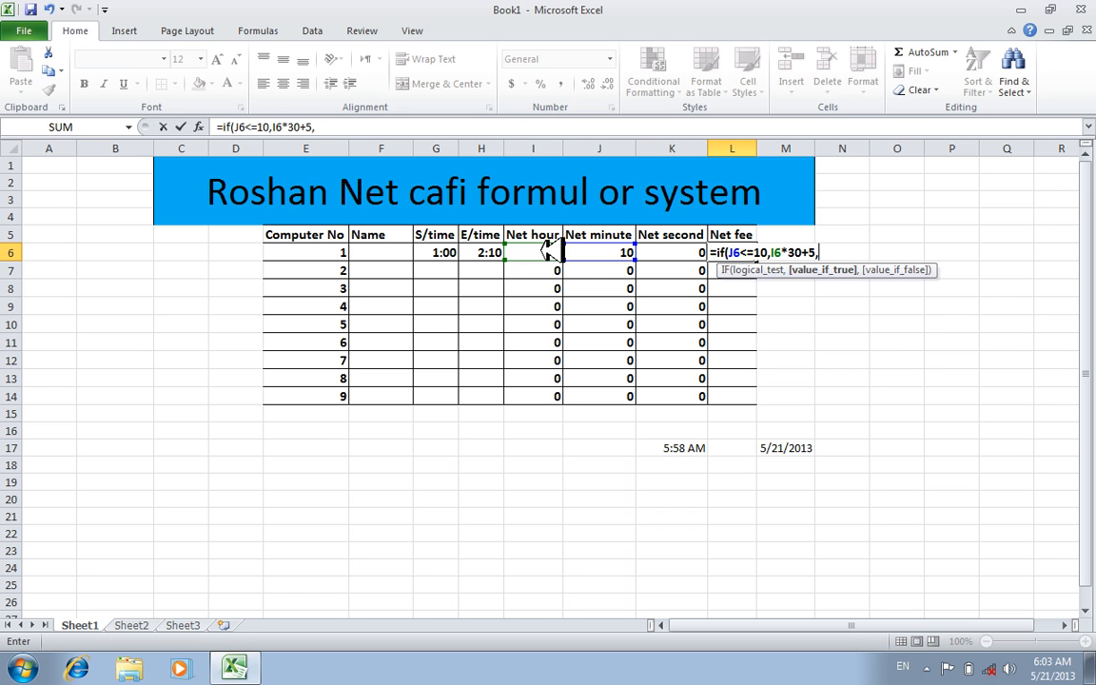
Step: Extend the L6 fee formula with a nested if(J6<=20,I6*30+10 for up to 20 net minutes
text(,if()
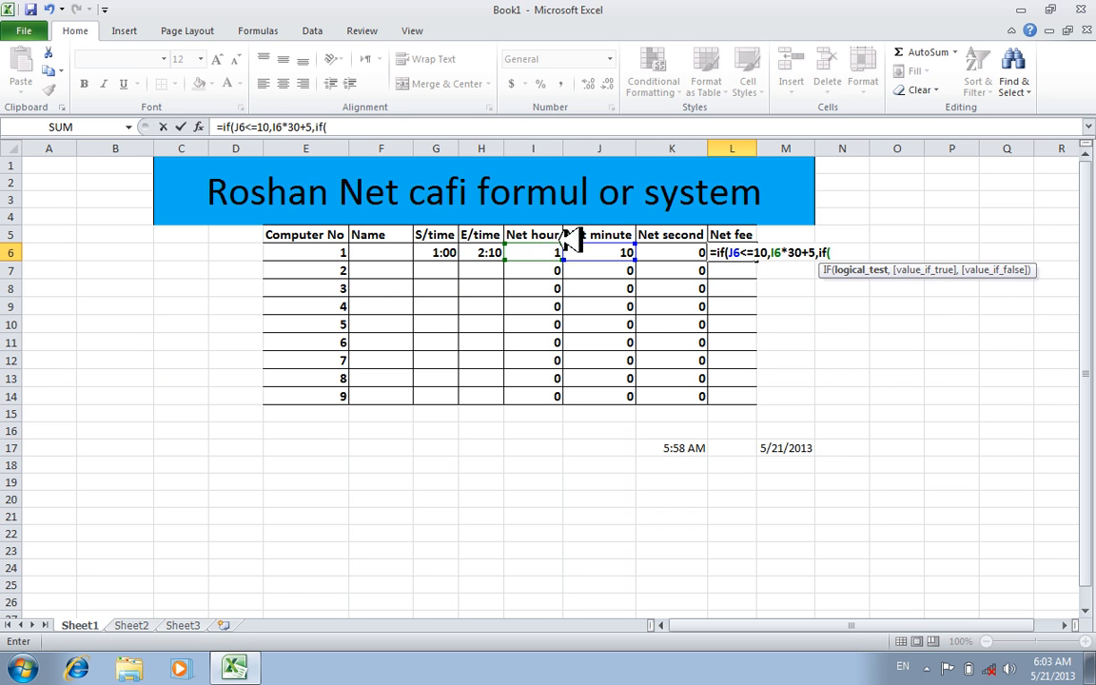
click(594, 251)
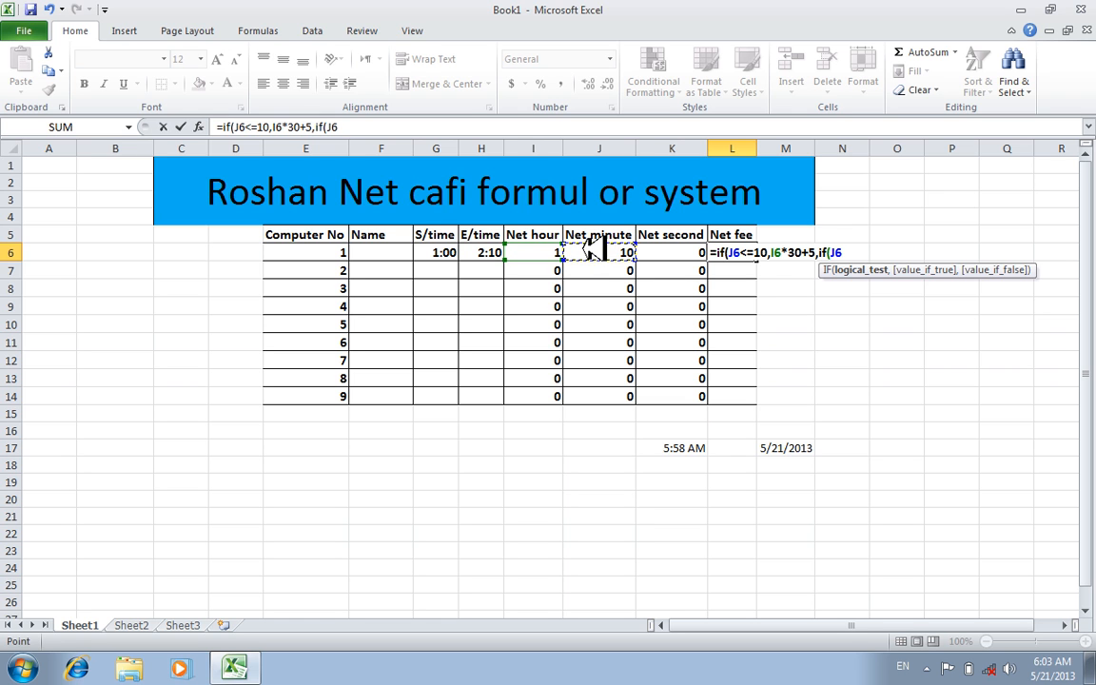
text(<=20)
text(,)
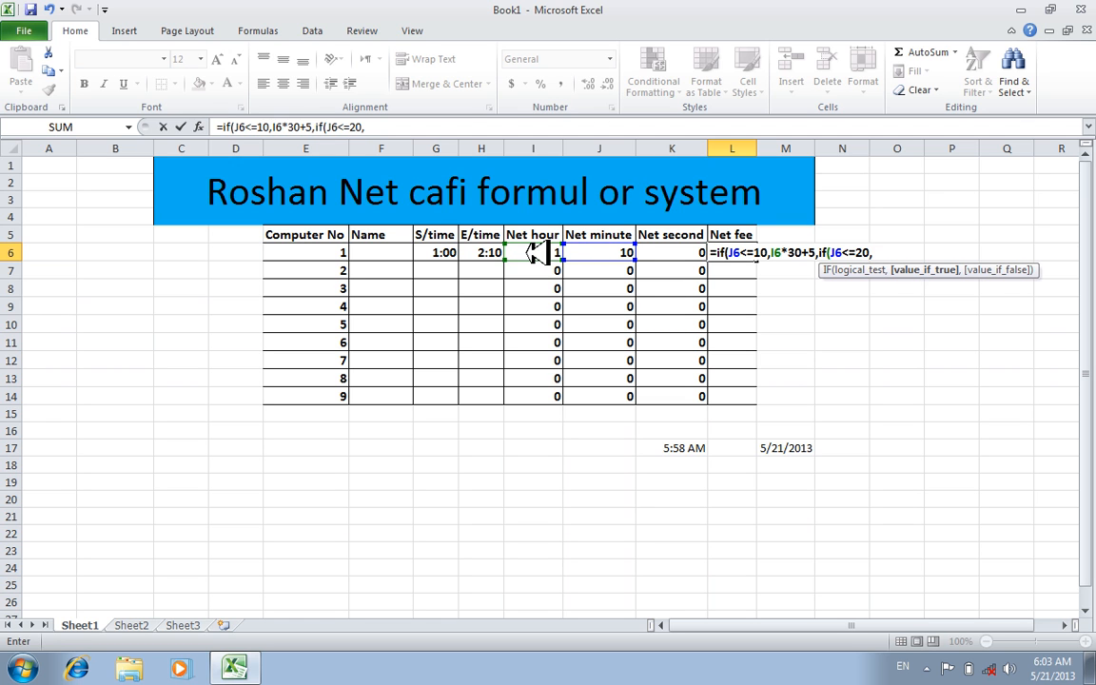
click(538, 255)
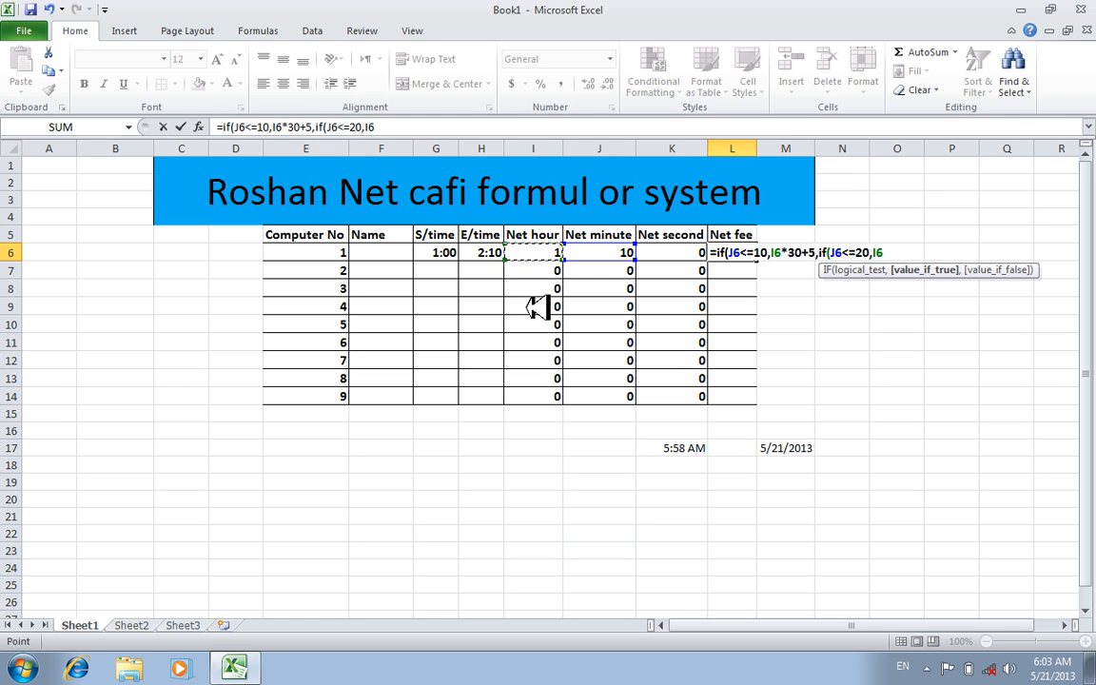
text(*30+10,if()
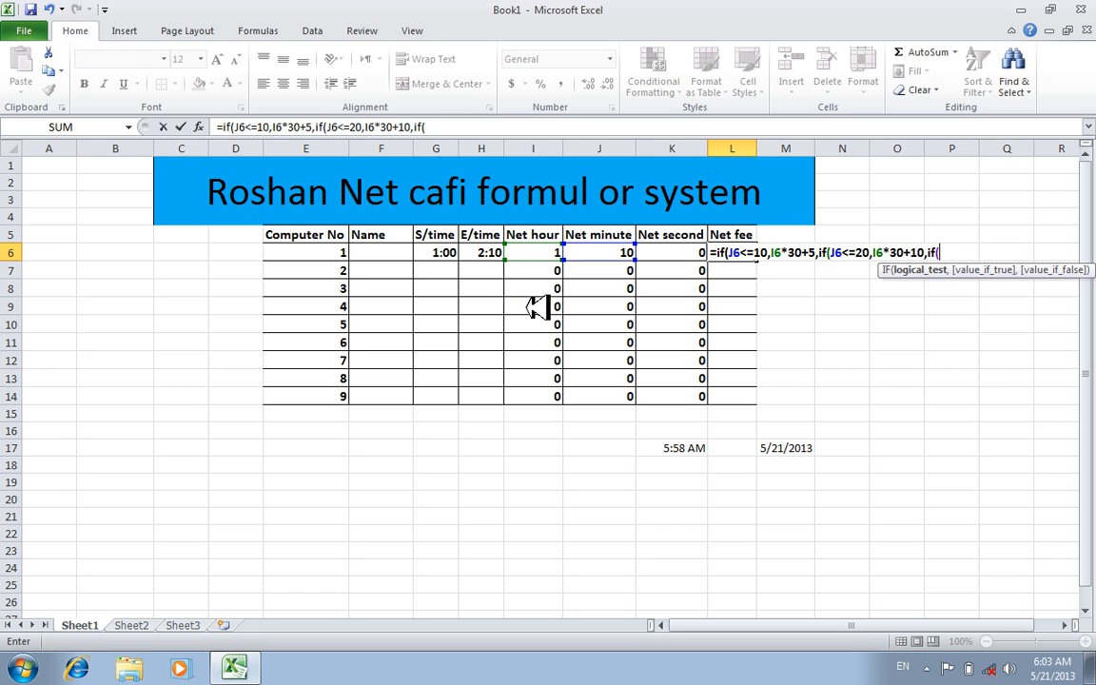
Step: Add the 30-minute tier to the L6 fee formula, testing J6<=30 and charging I6*30+15
click(598, 253)
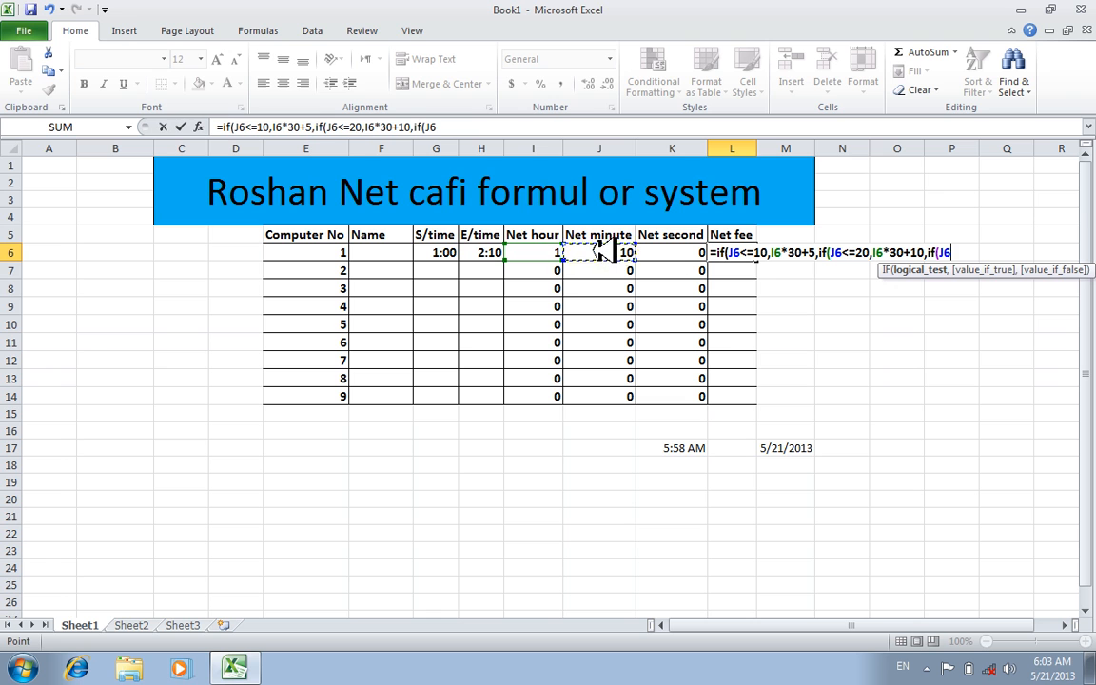
text(<=)
text(30,)
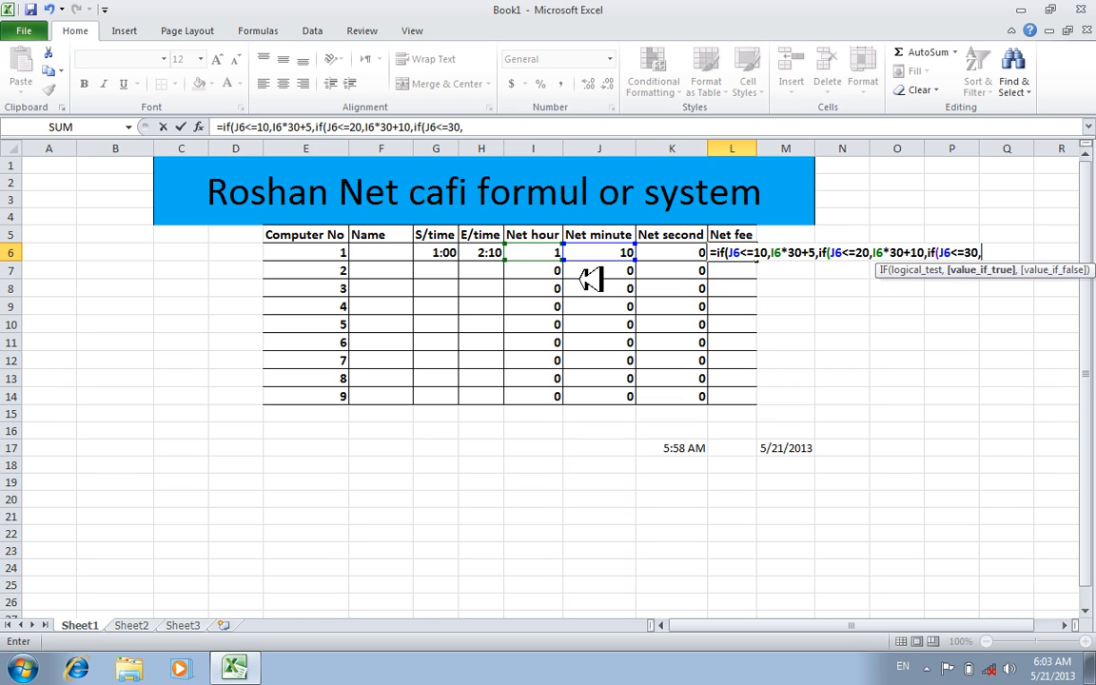
click(527, 251)
text(*)
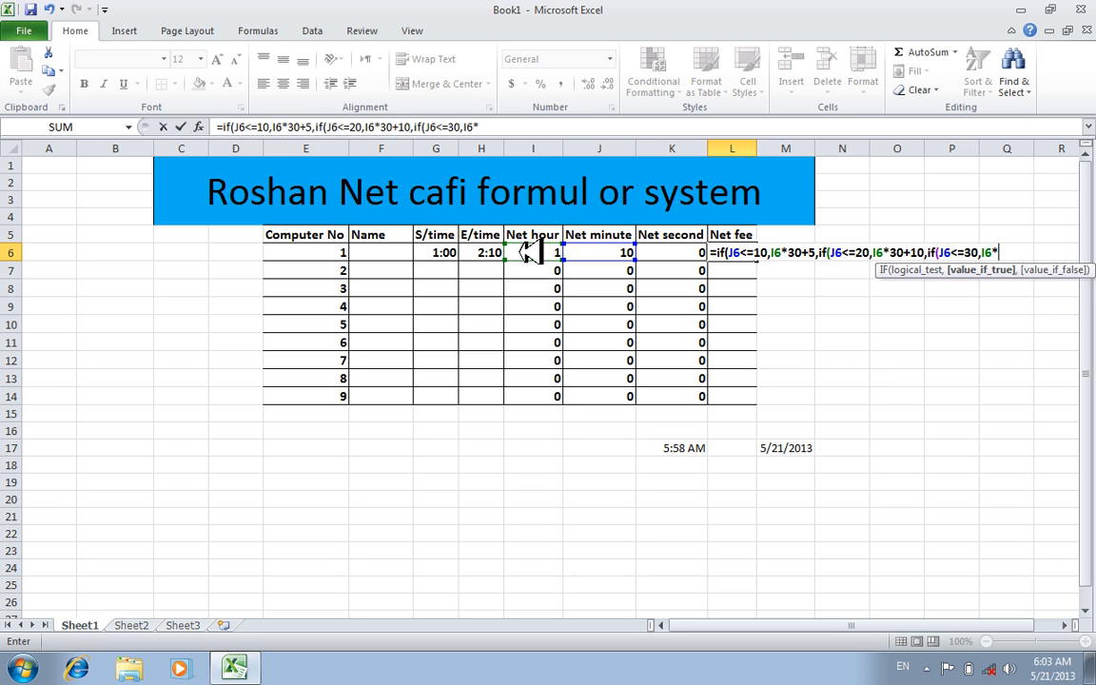
text(30+15,if()
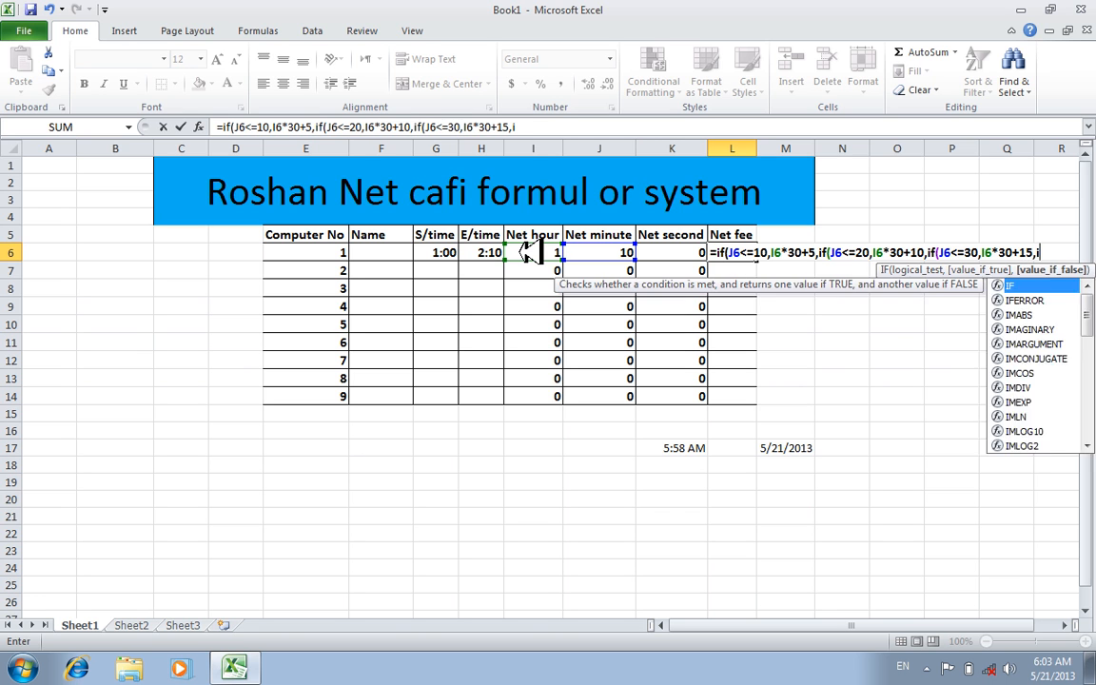
Step: Add the 40-minute tier to the L6 fee formula, testing J6<=40 and charging I6*30+20
click(618, 252)
text(<=)
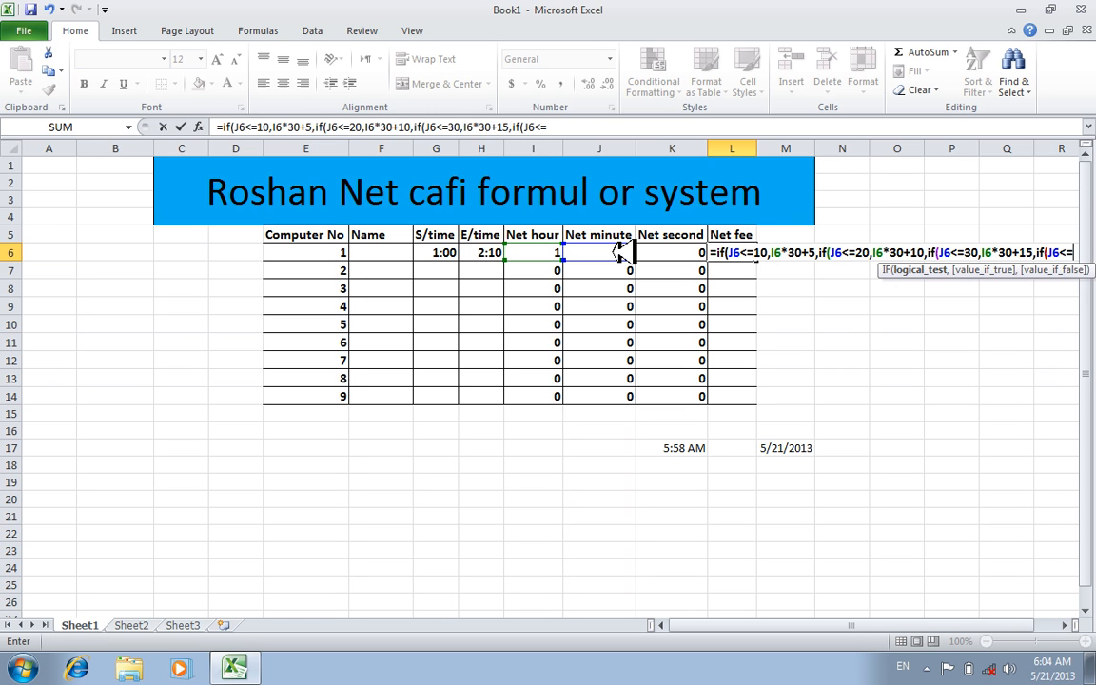
text(40)
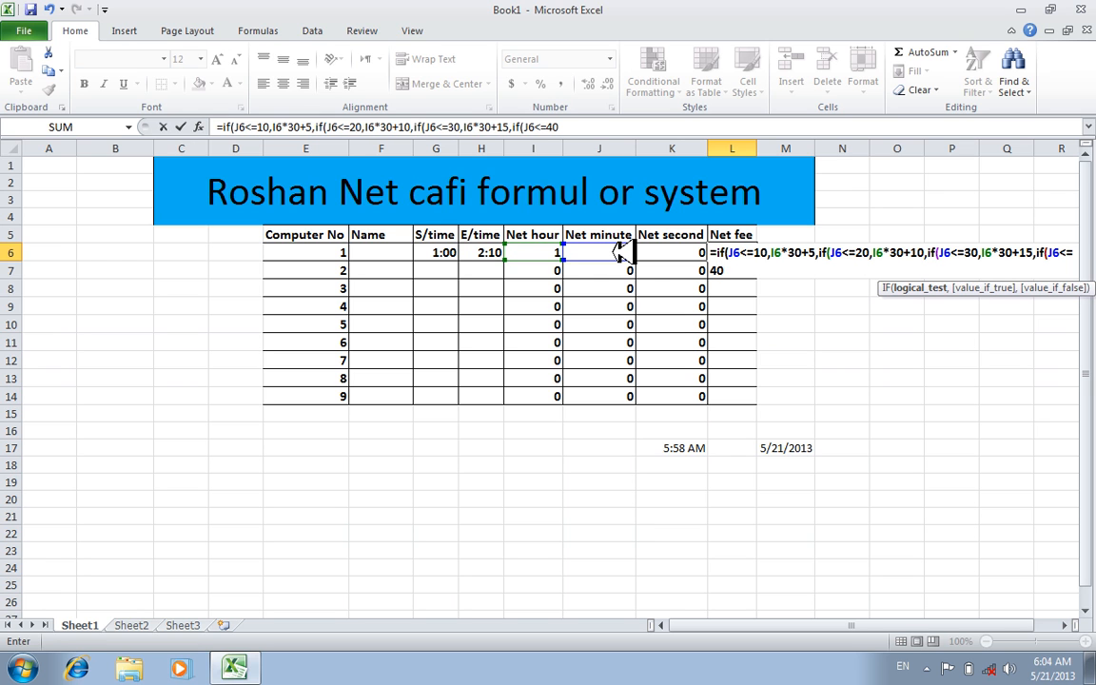
text(,)
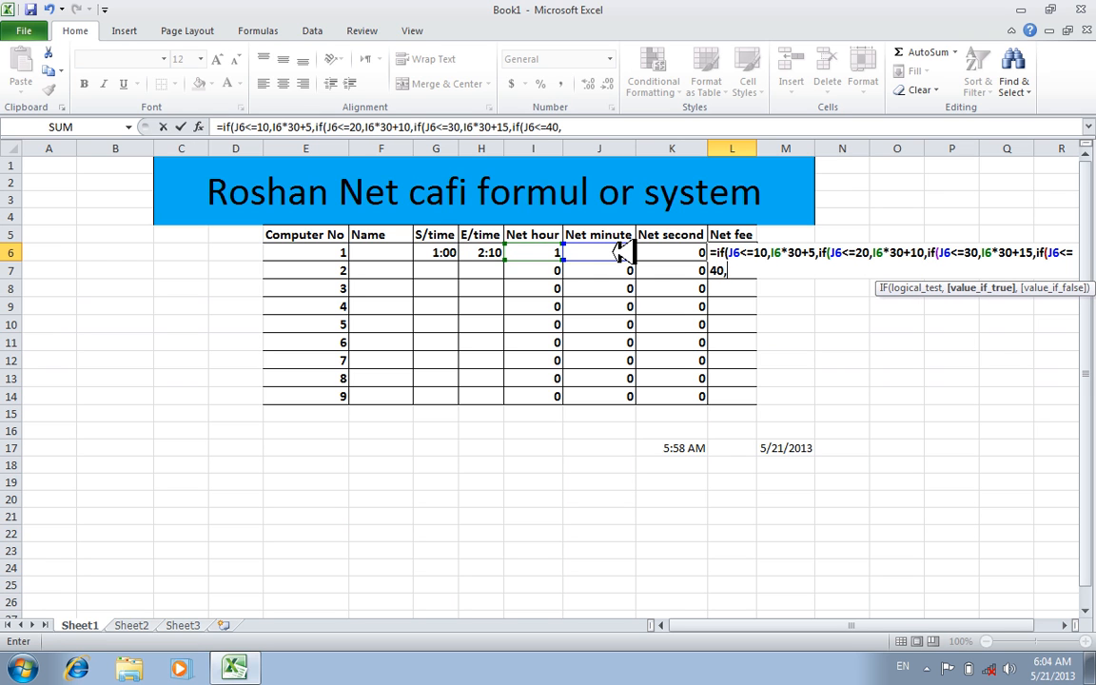
click(544, 254)
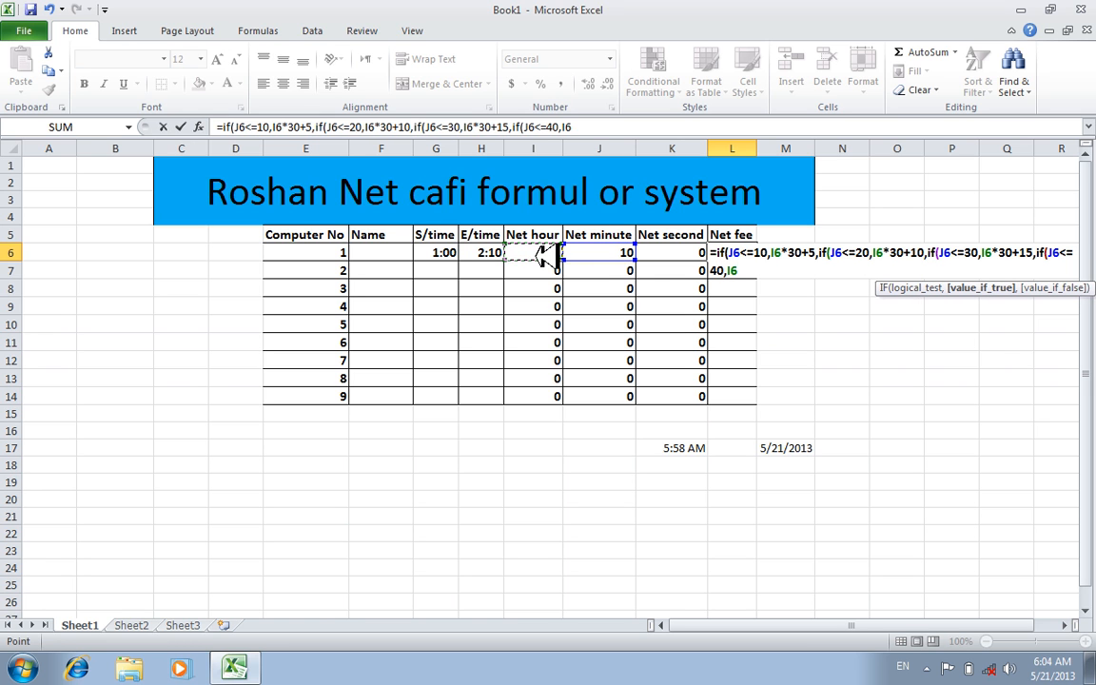
text(*30+20,if()
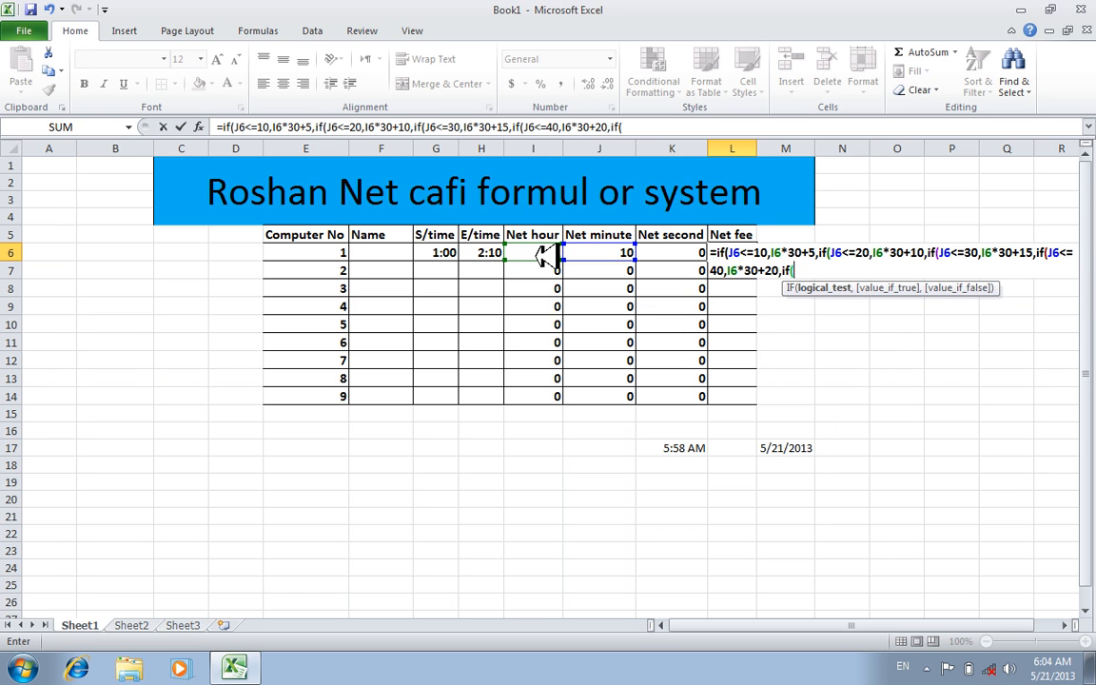
Step: Add the 50-minute tier to the L6 fee formula, testing J6<=50 and charging I6*30+25
click(593, 253)
text(<=)
text(50)
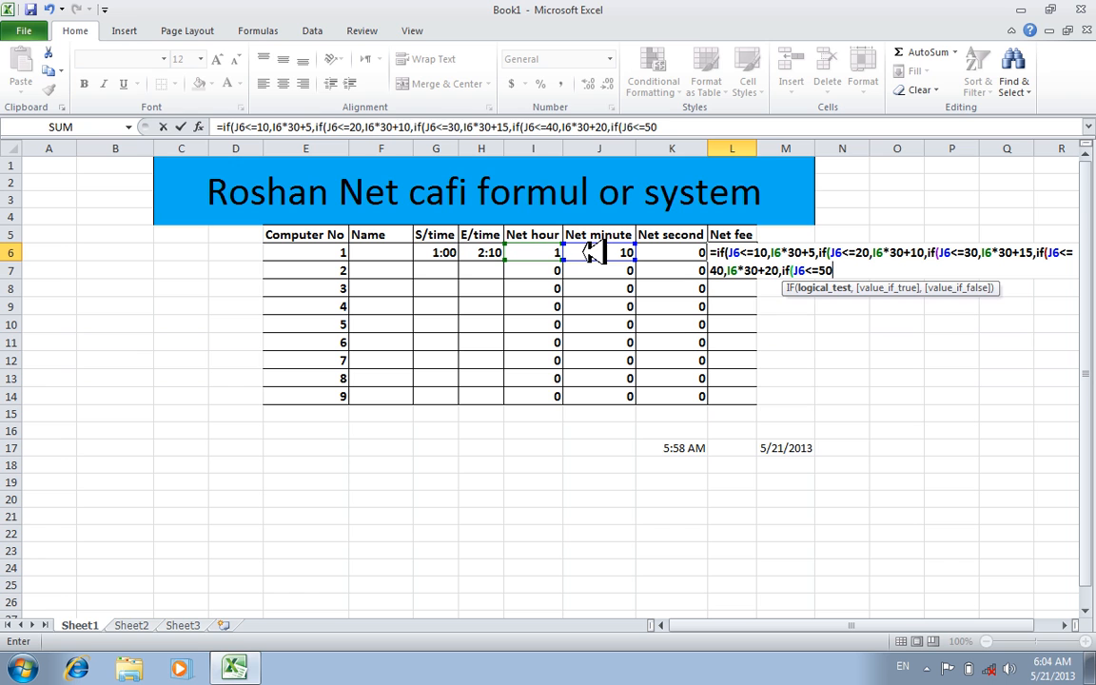
text(m)
key(BackSpace)
text(,)
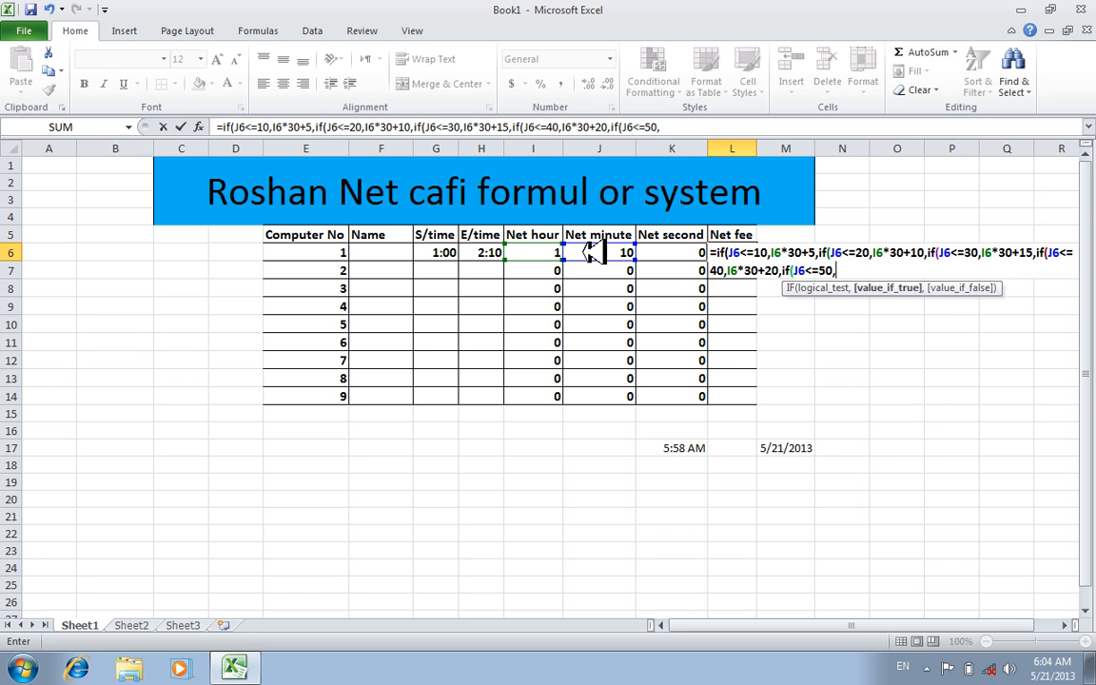
click(531, 253)
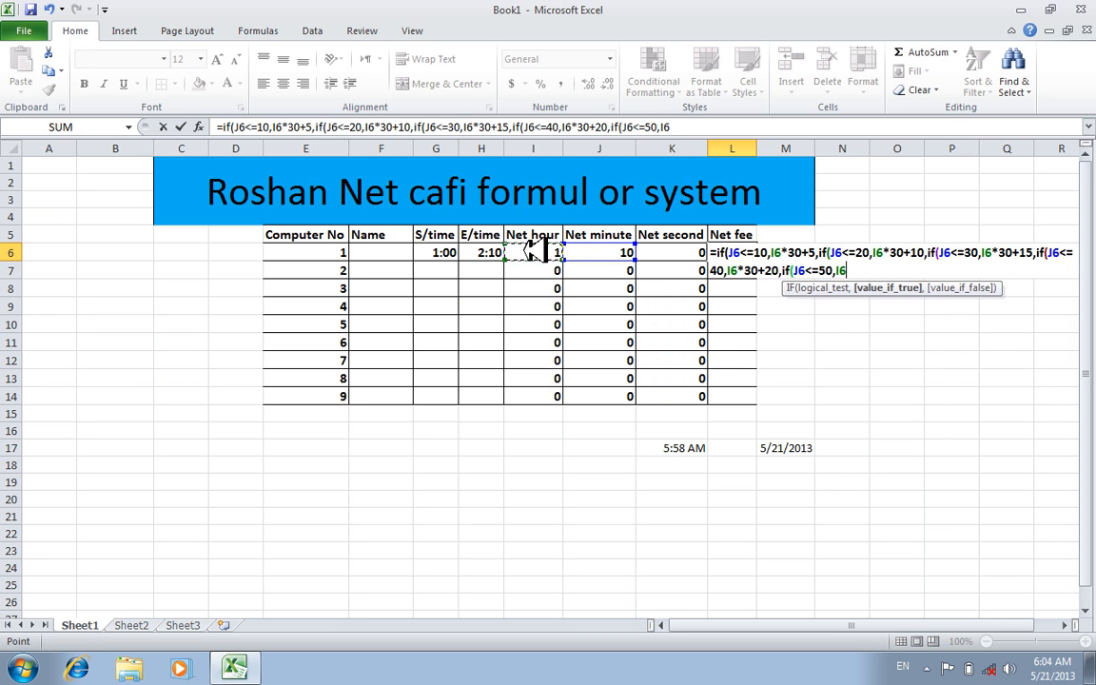
text(*30+)
text(25)
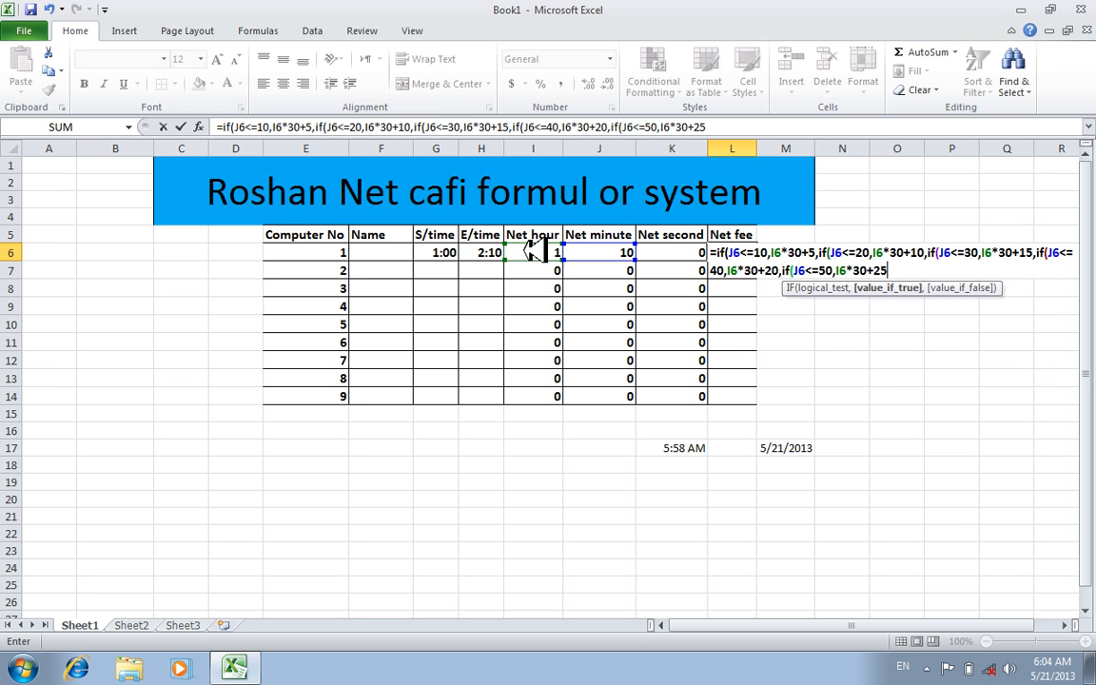
Step: Nest a last if(J6<=60,I6*30+30, in the L6 fee formula for up to 60 net minutes
text(,if()
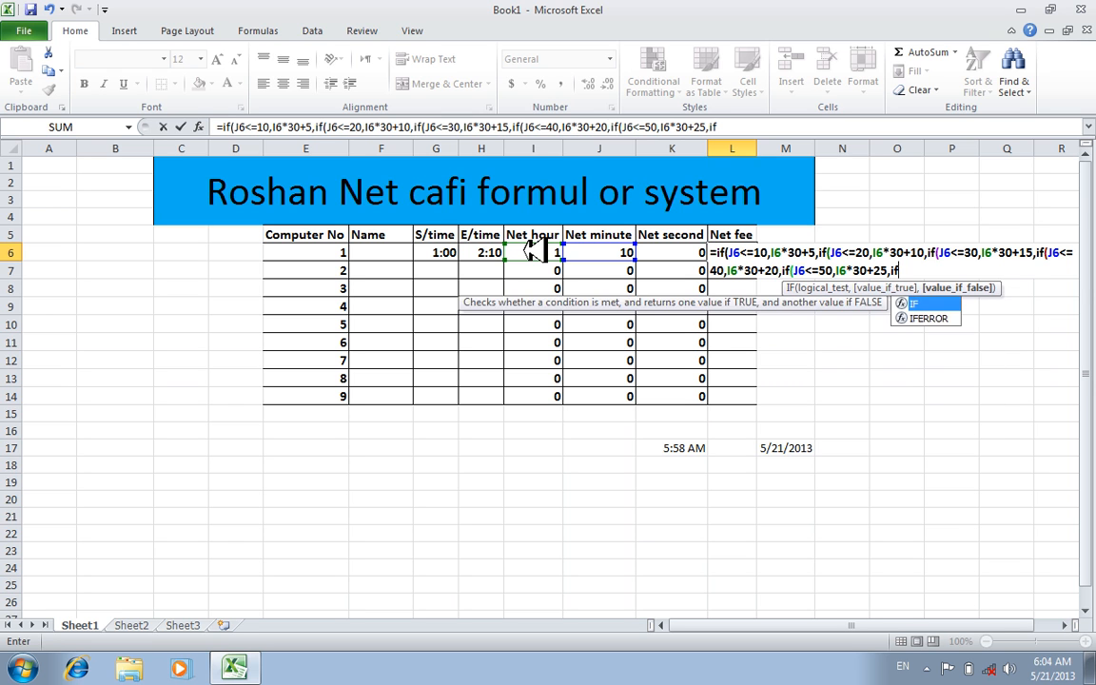
click(588, 251)
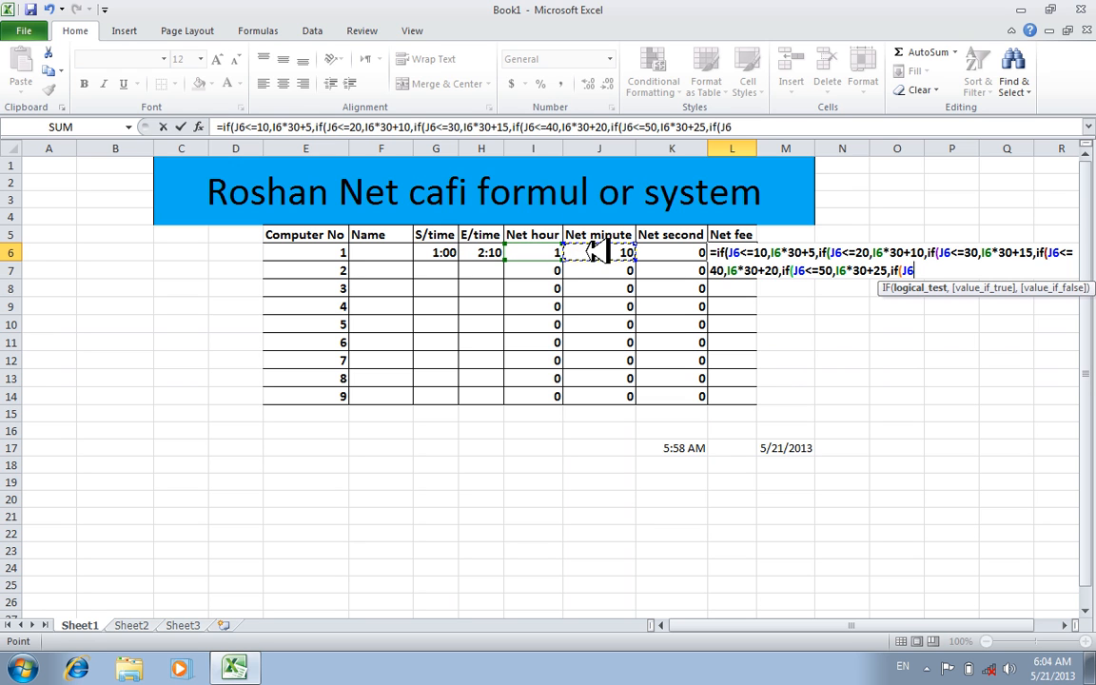
text(<=)
text(60,)
click(559, 252)
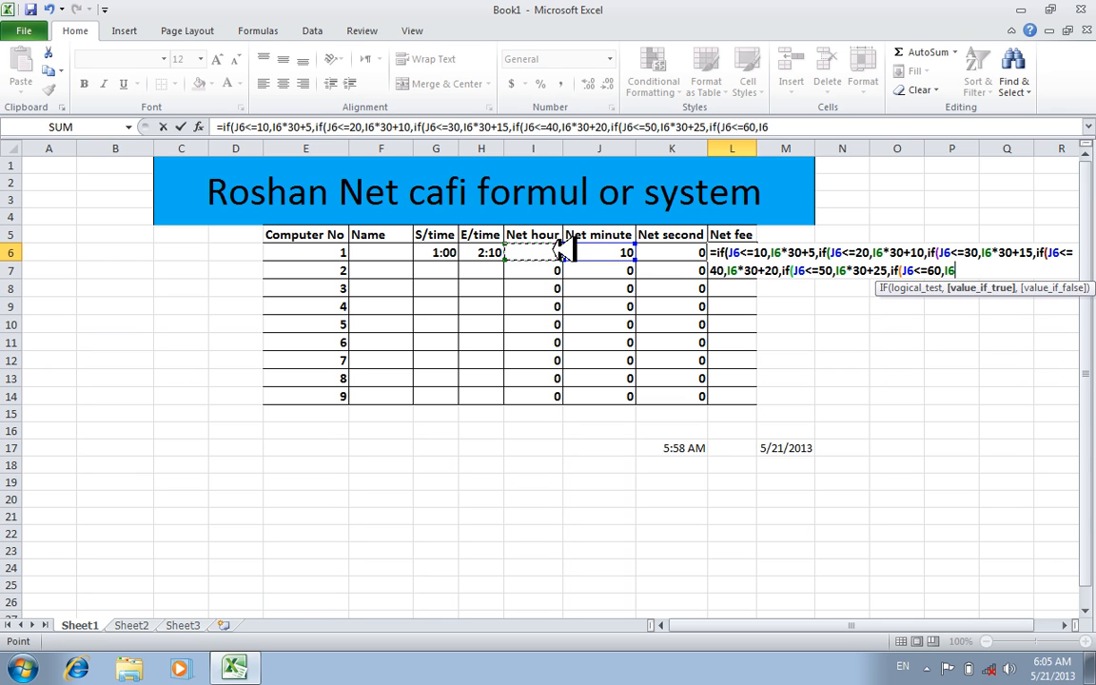
text(*30+30)
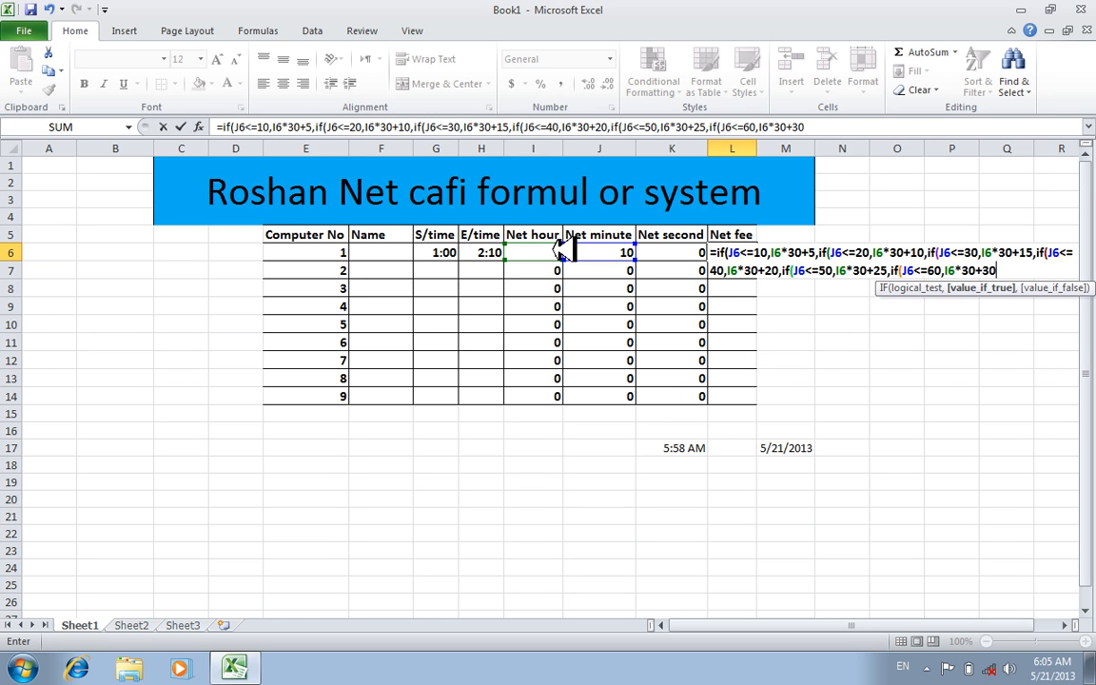
text(,)
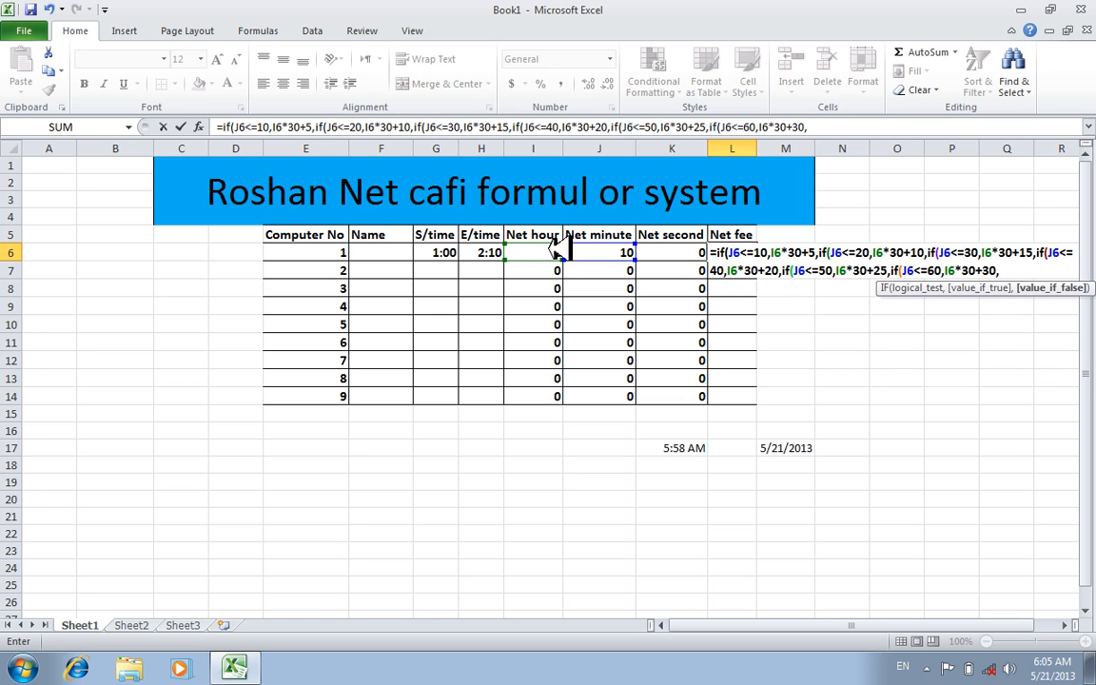
click(549, 250)
text(*30)))
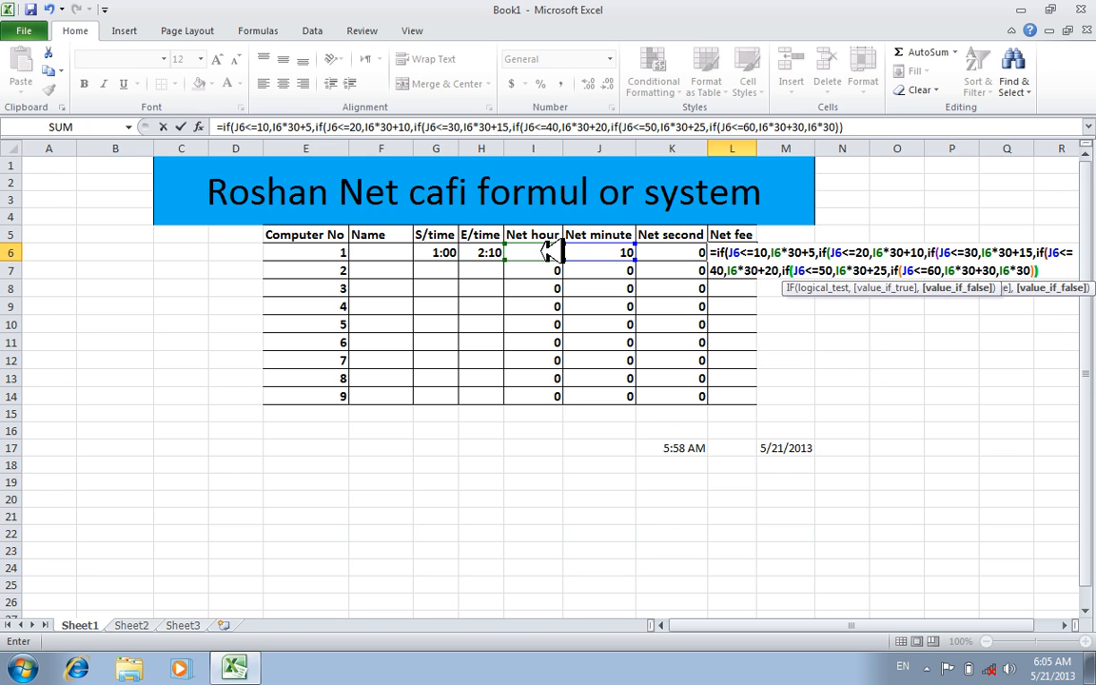
key(BackSpace)
key(BackSpace)
key(BackSpace)
key(BackSpace)
key(BackSpace)
key(BackSpace)
key(BackSpace)
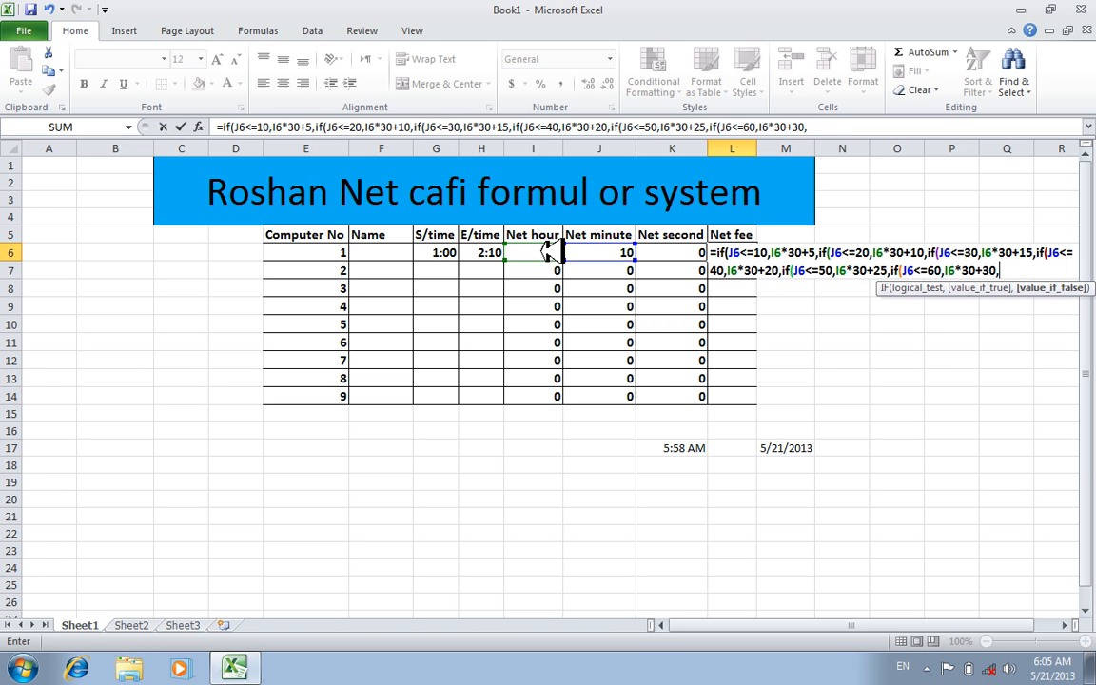
Step: Finish the L6 fee formula with the fallback value I6*30 and six closing parentheses, and enter it
click(525, 252)
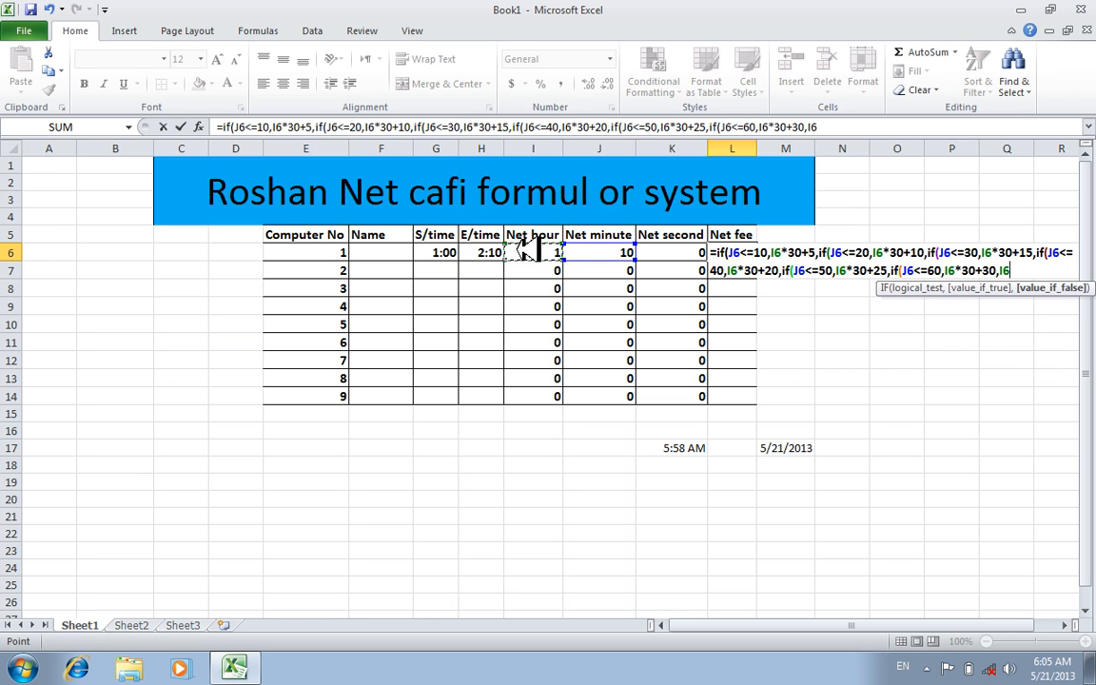
text(*30)))))
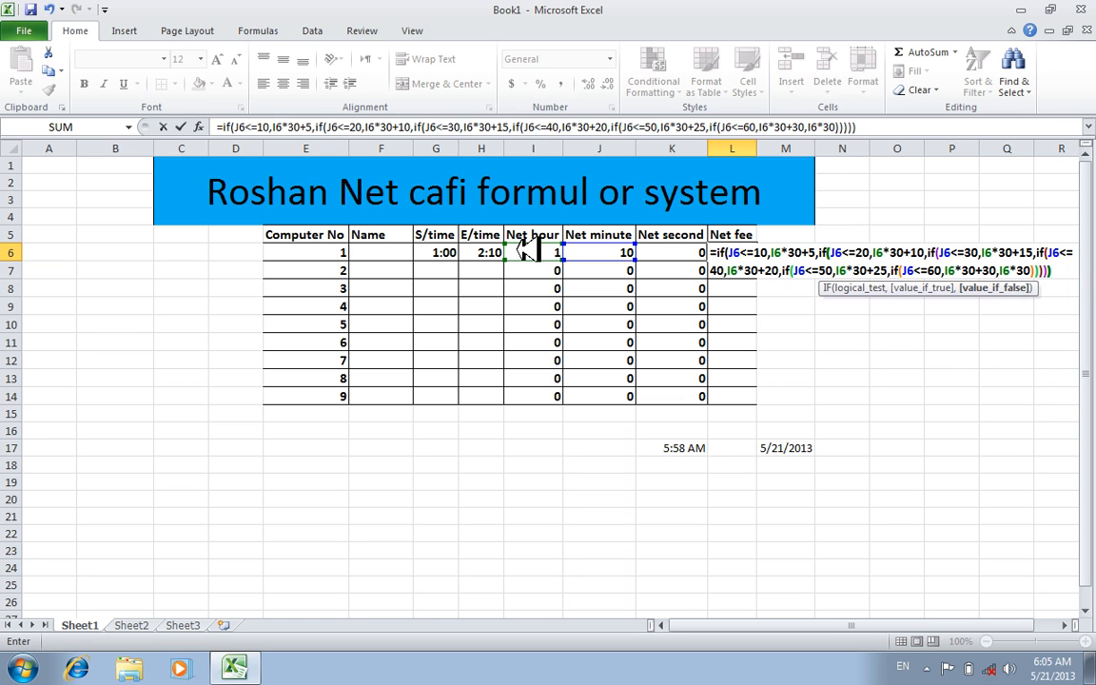
text()))
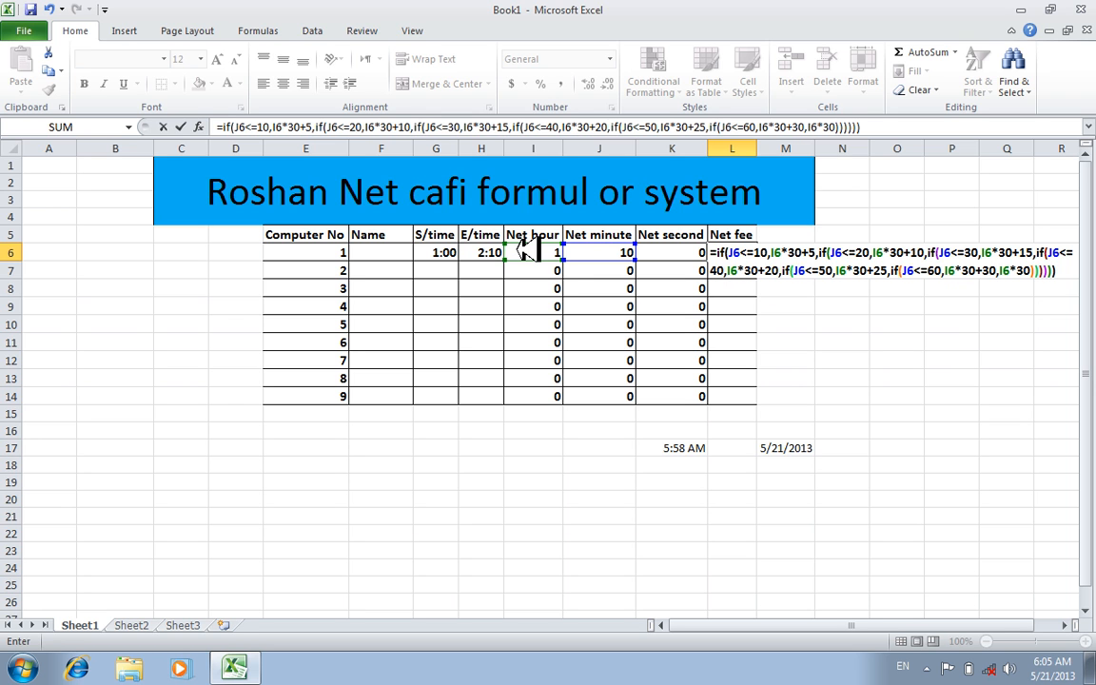
key(Return)
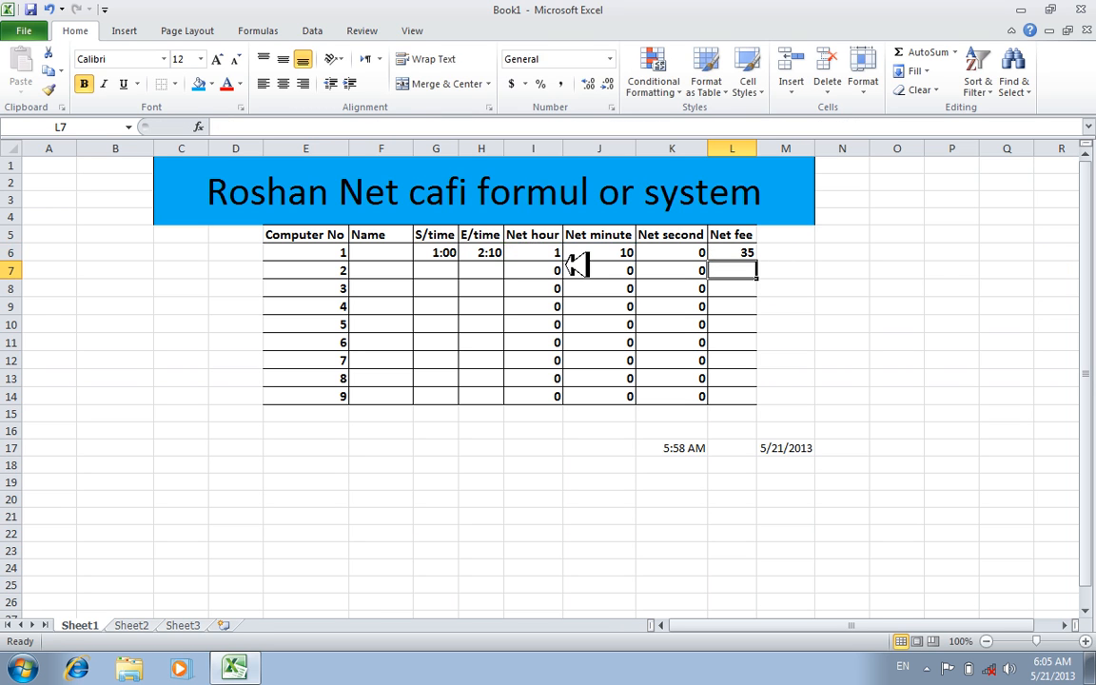
click(742, 251)
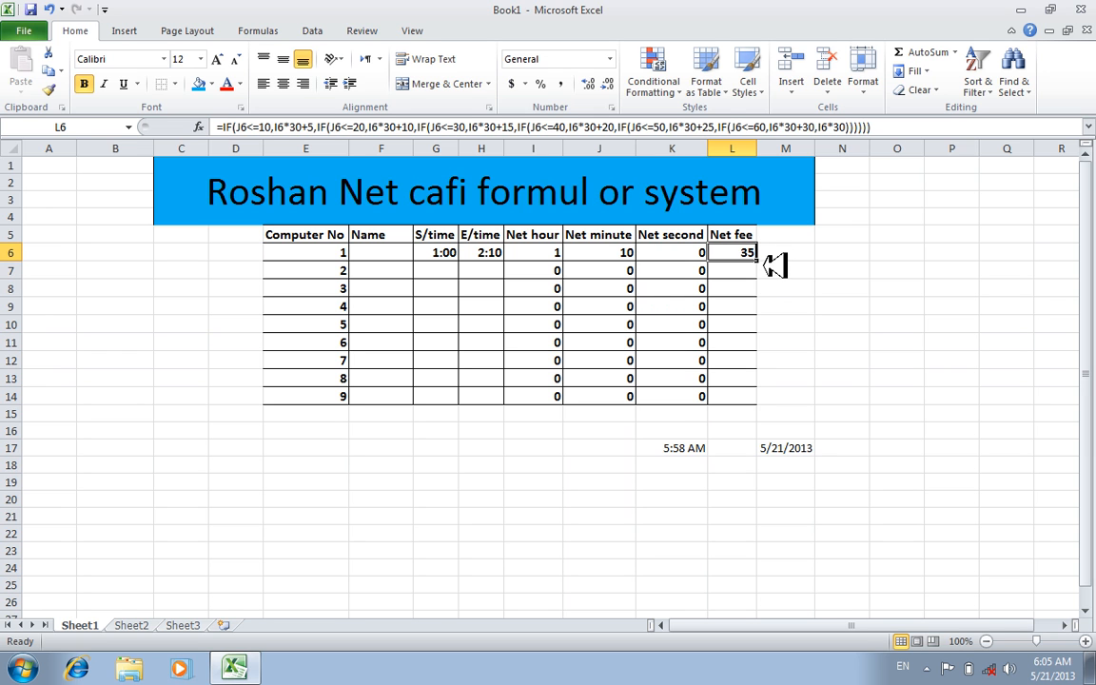
Step: Fill the L6 net fee formula down through L14 for the remaining computers
drag(758, 261, 761, 396)
click(738, 381)
click(599, 359)
click(490, 324)
Step: Enter customer first names for computers 1 and 2 in F6 and F7
click(395, 252)
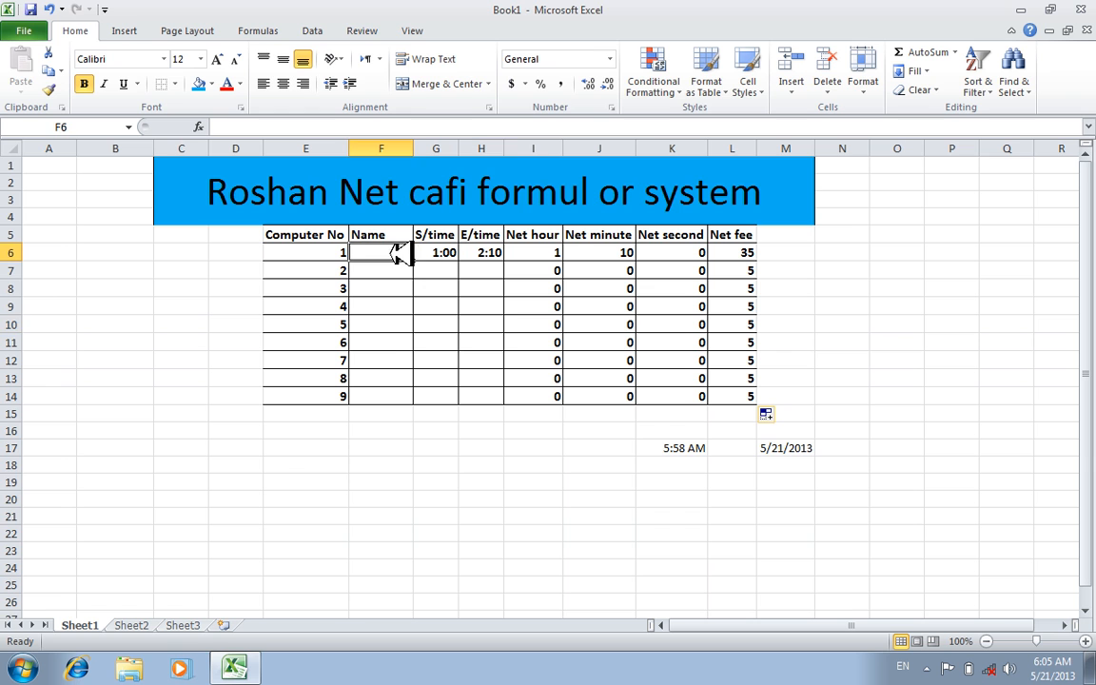
text(ahmad)
key(Return)
text(khai)
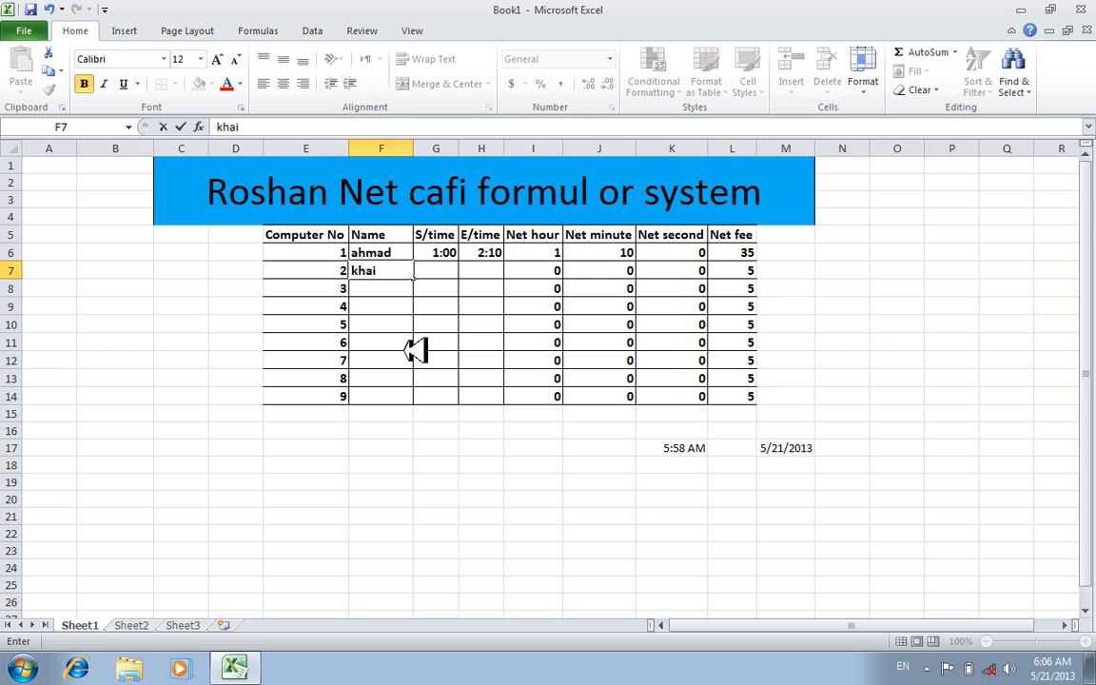
key(BackSpace)
text(n)
key(Tab)
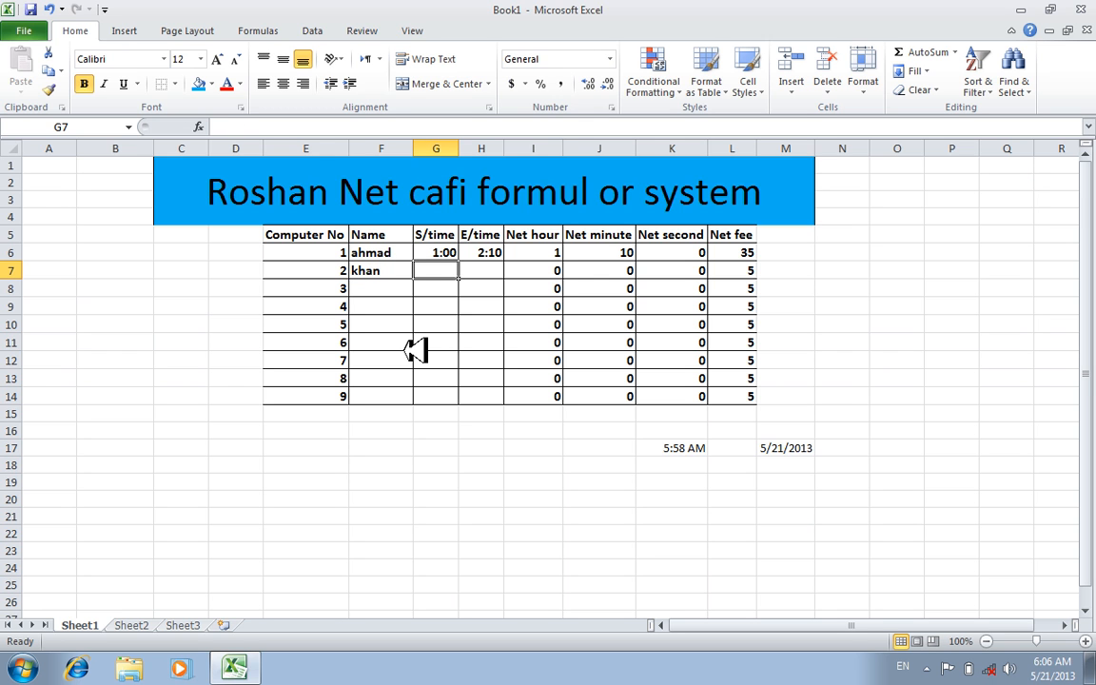
Step: Enter a start time of 1:00 and an end time of 3:00 for computer 2
text(1:)
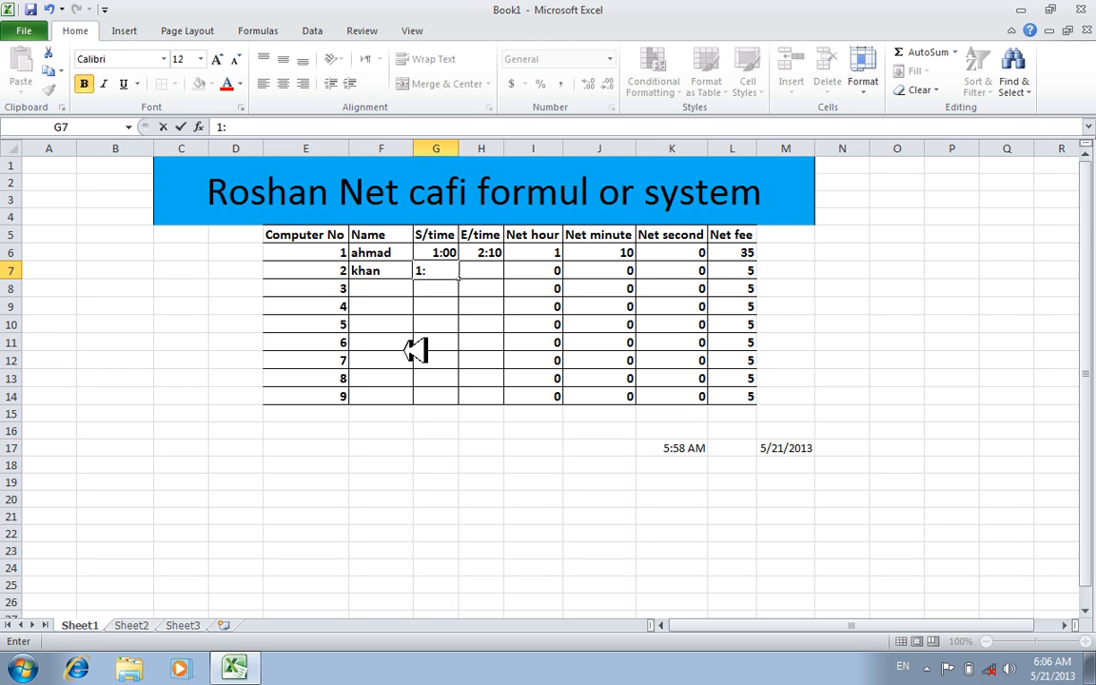
text(00)
key(Tab)
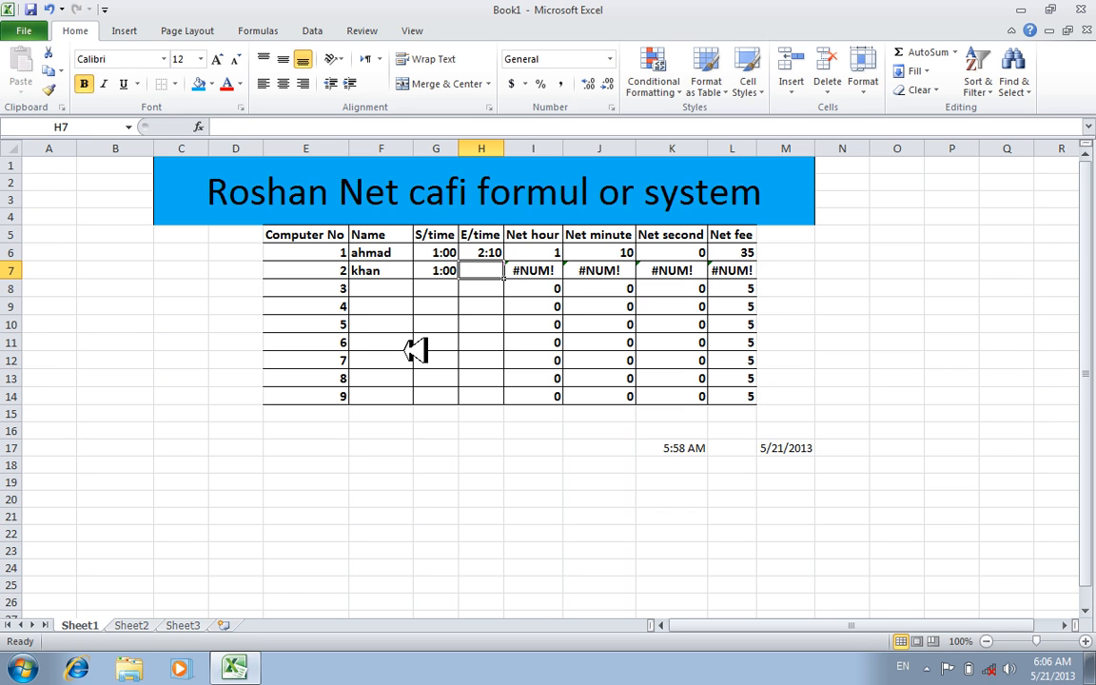
text(3)
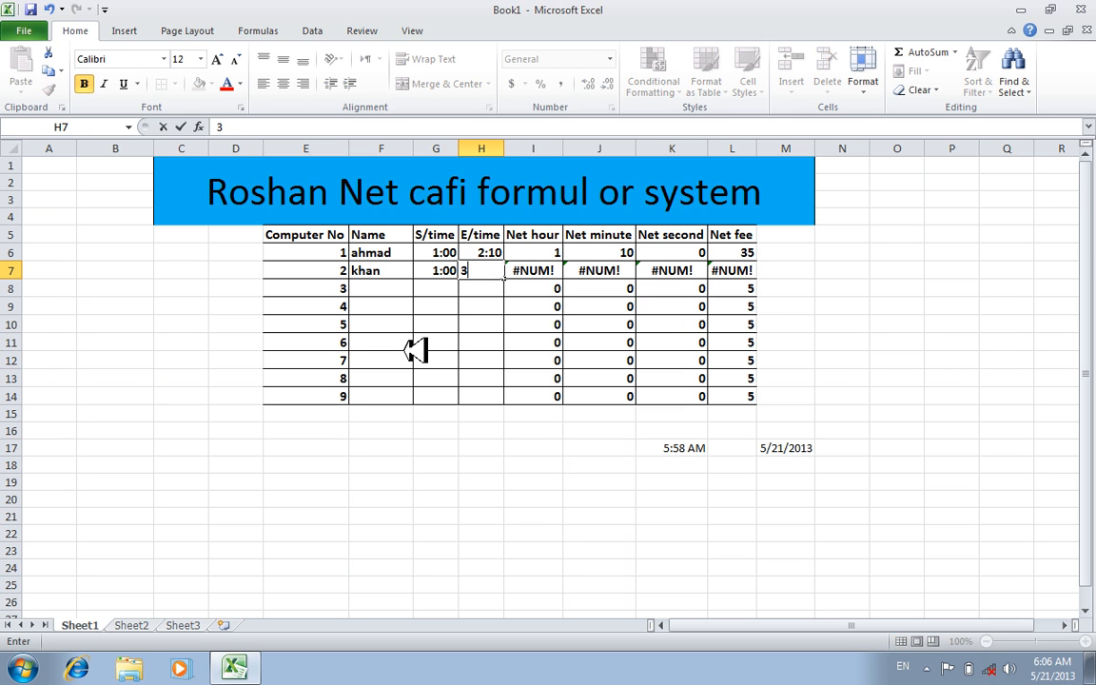
text(:00)
key(Return)
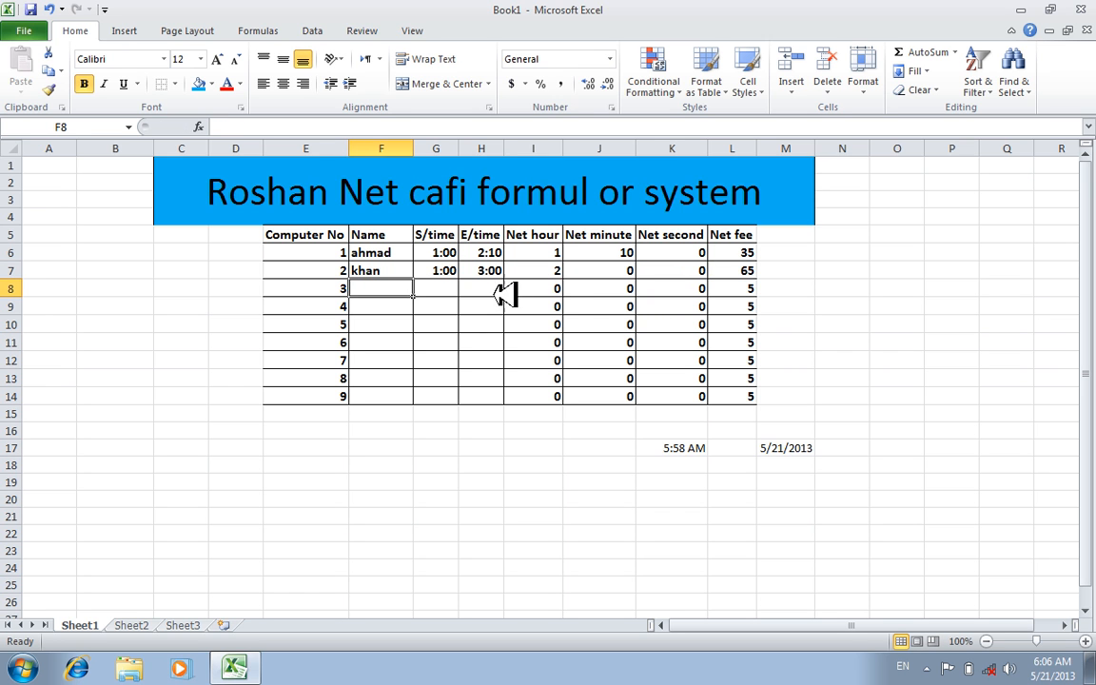
Step: Set computer 2's end time in H7 to 2:00
click(436, 273)
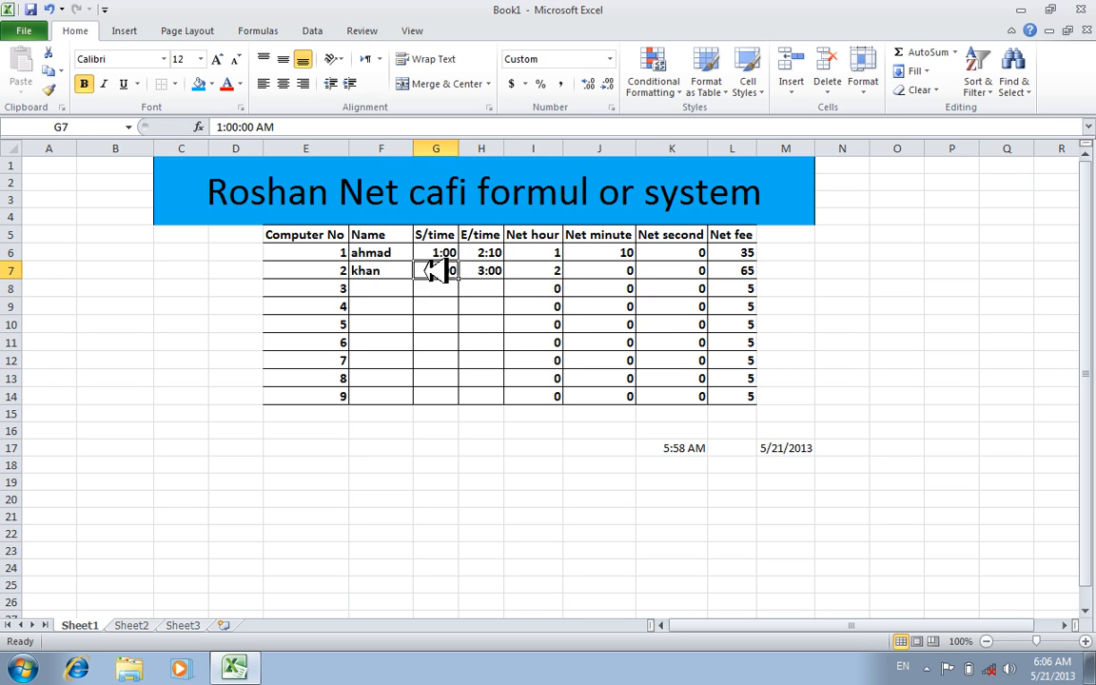
click(491, 270)
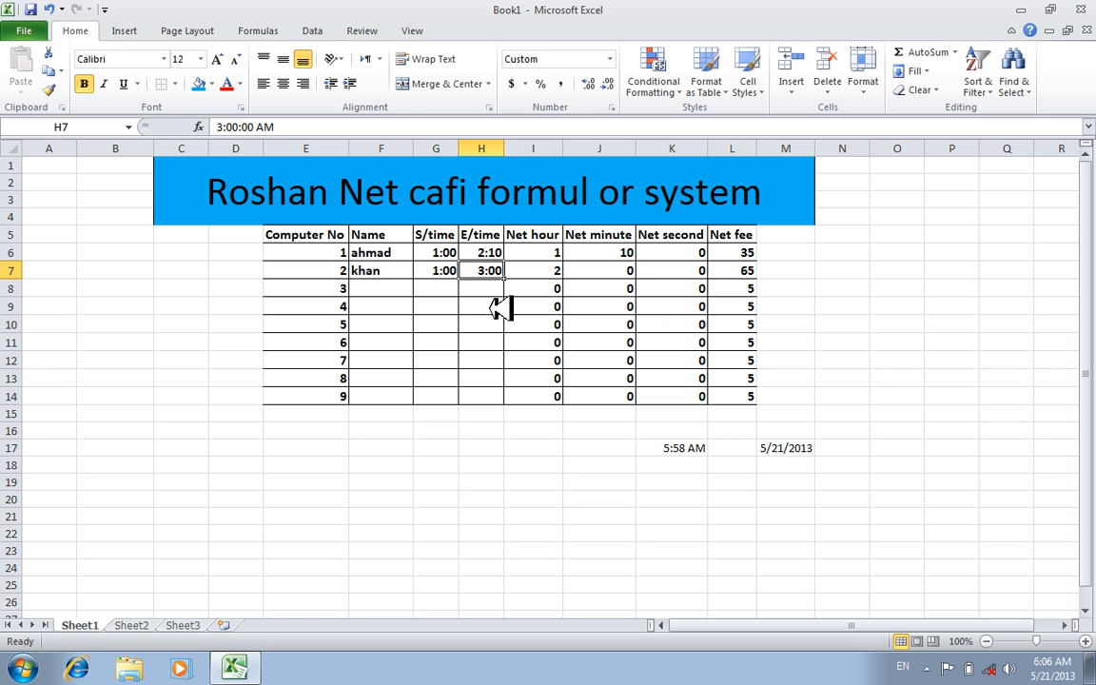
click(740, 275)
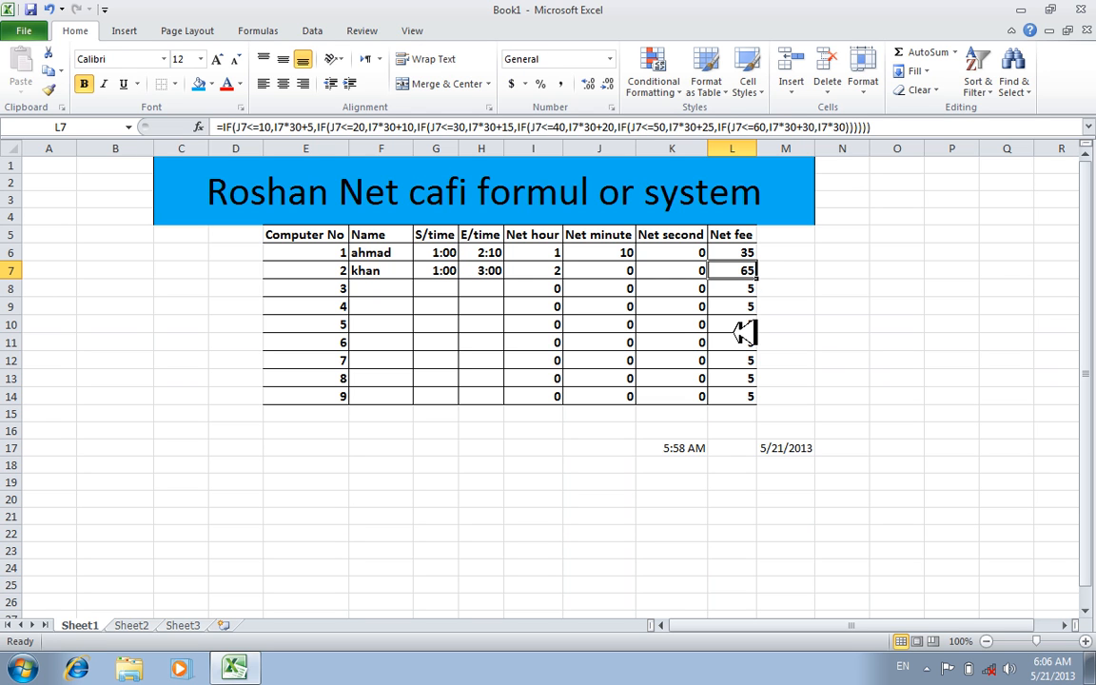
click(493, 270)
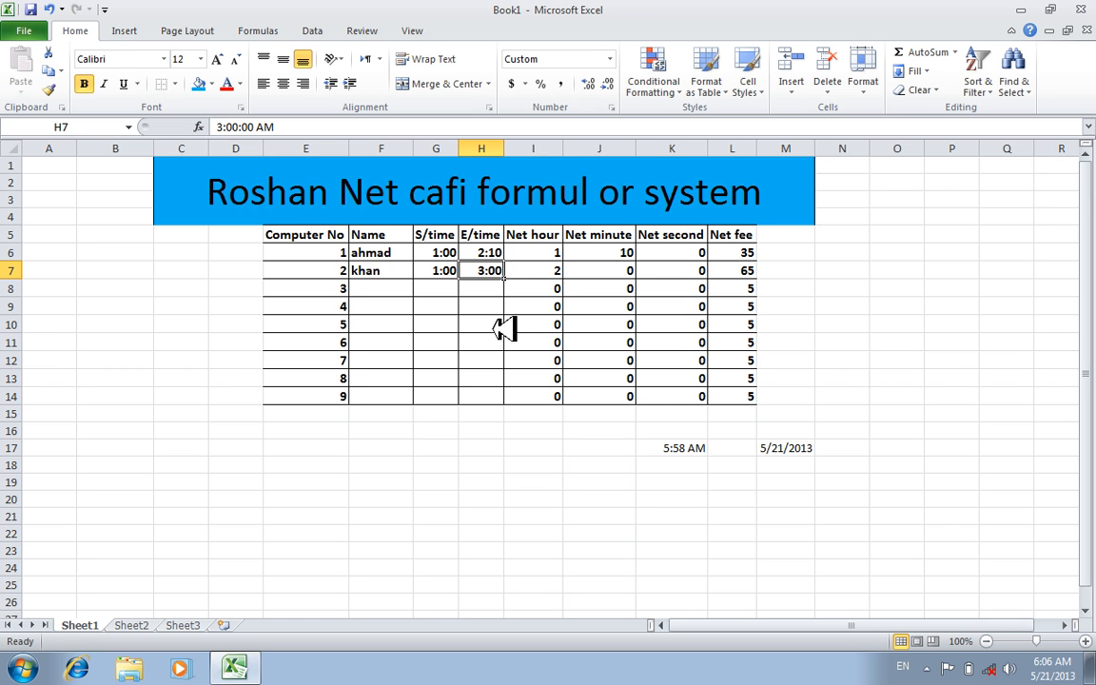
text(200)
key(BackSpace)
key(BackSpace)
text(:)
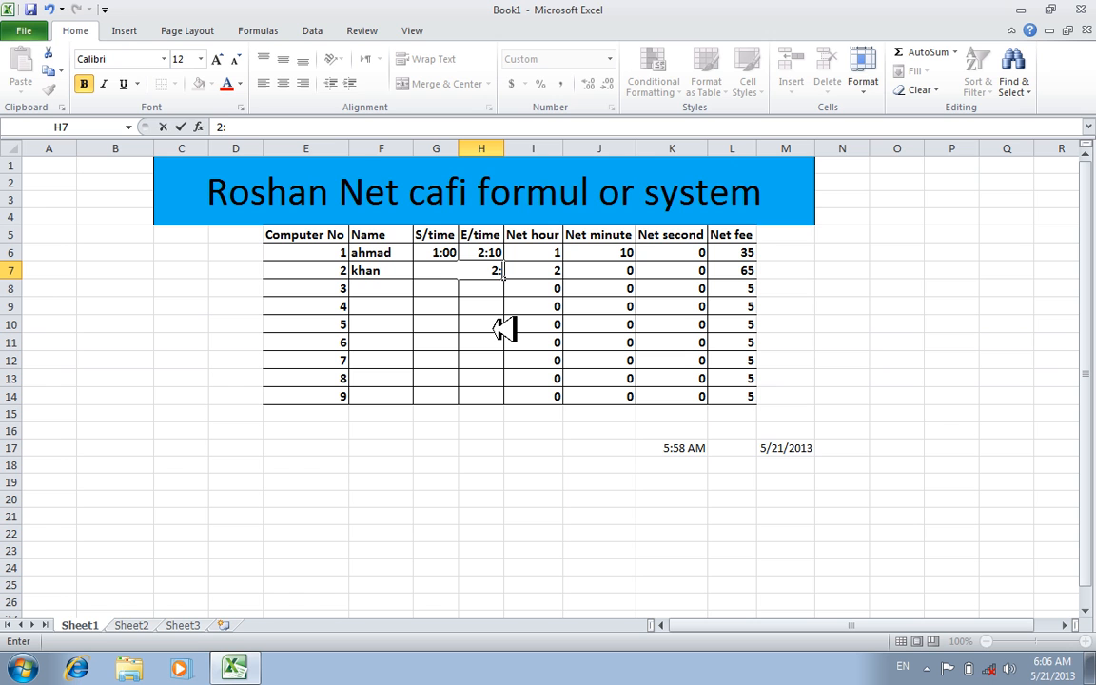
text(00)
key(Return)
Step: Edit the minutes of computer 2's end time in H7 so it reads 2:30
key(Right)
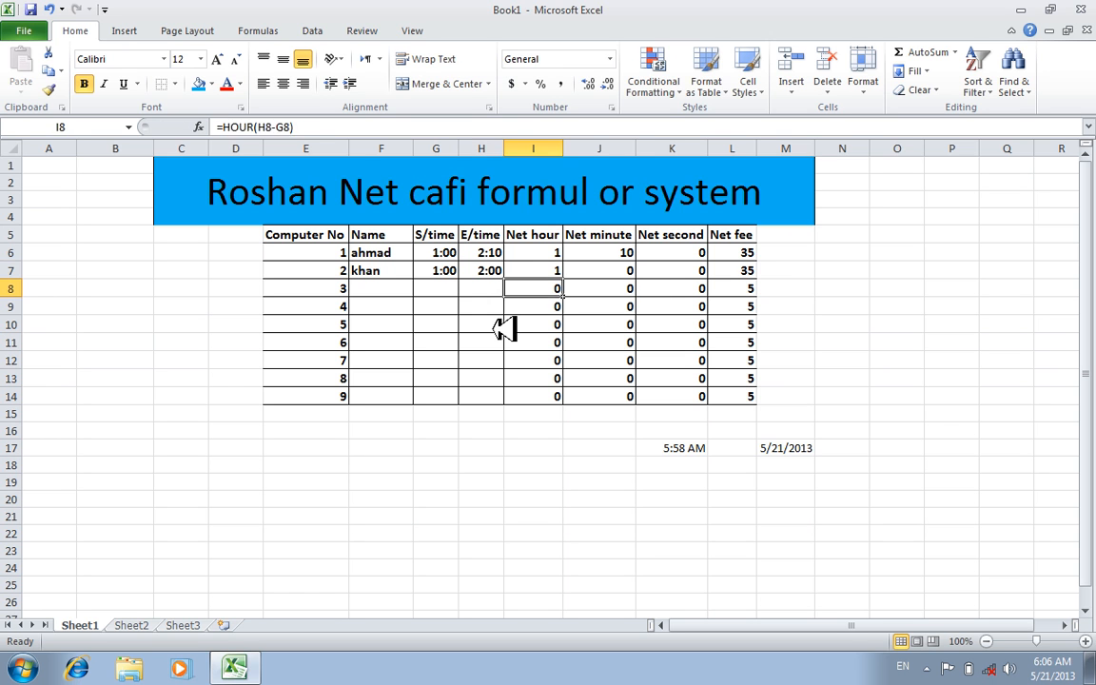
key(Right)
key(Right)
key(Right)
key(Up)
key(Left)
key(Left)
key(Left)
key(Left)
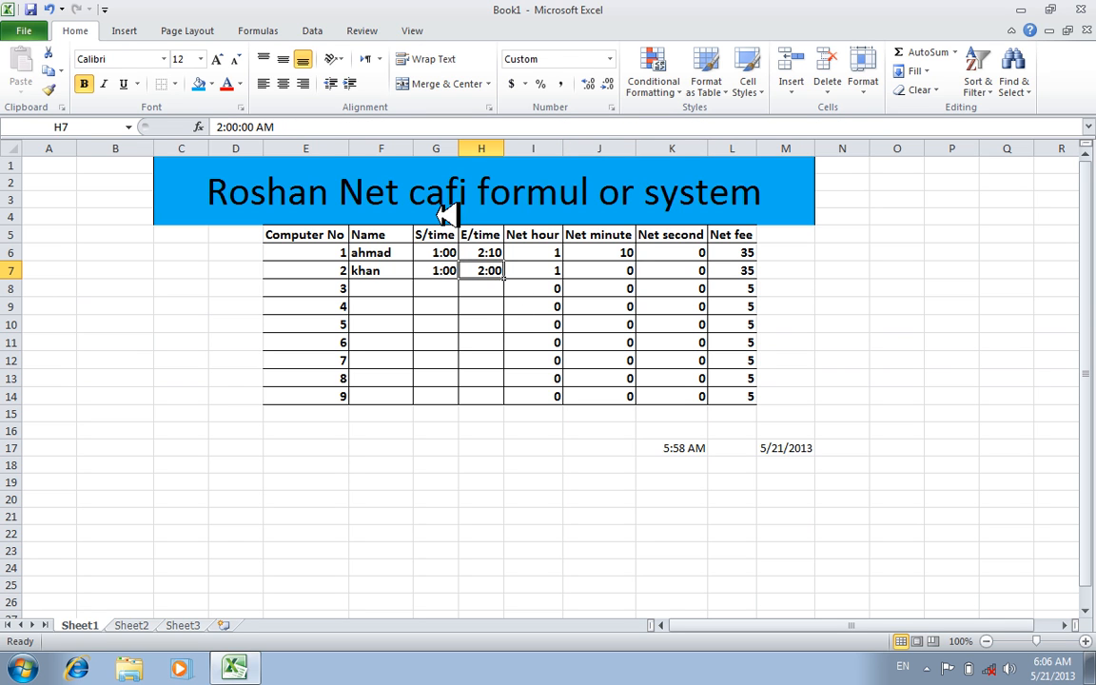
click(243, 126)
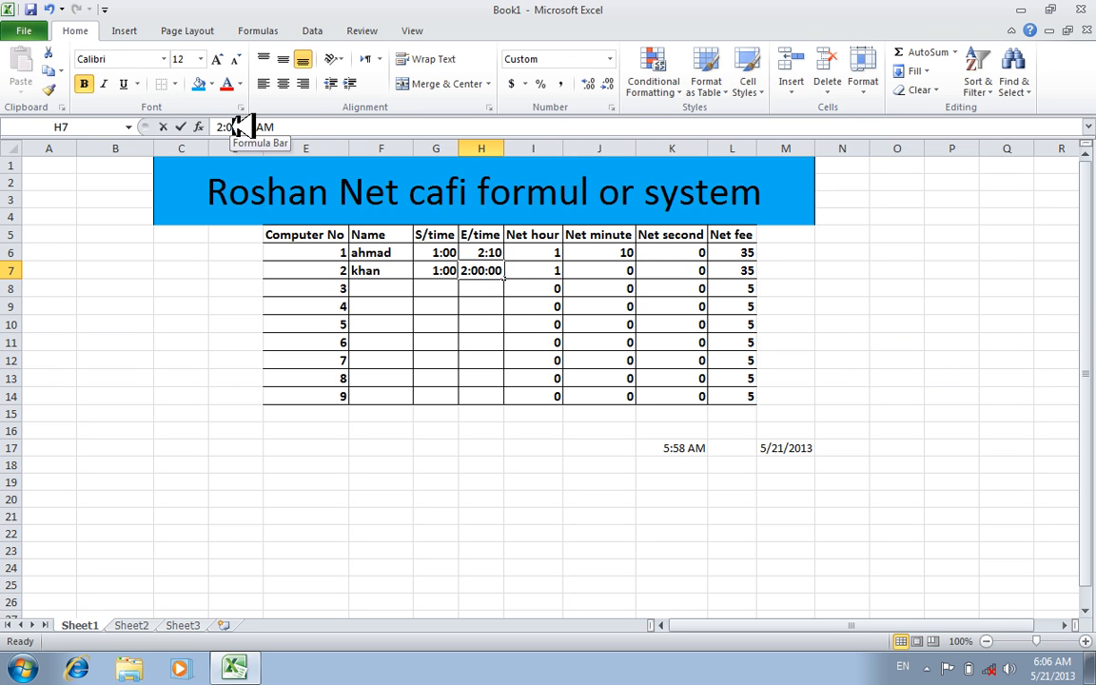
double_click(232, 127)
text(30)
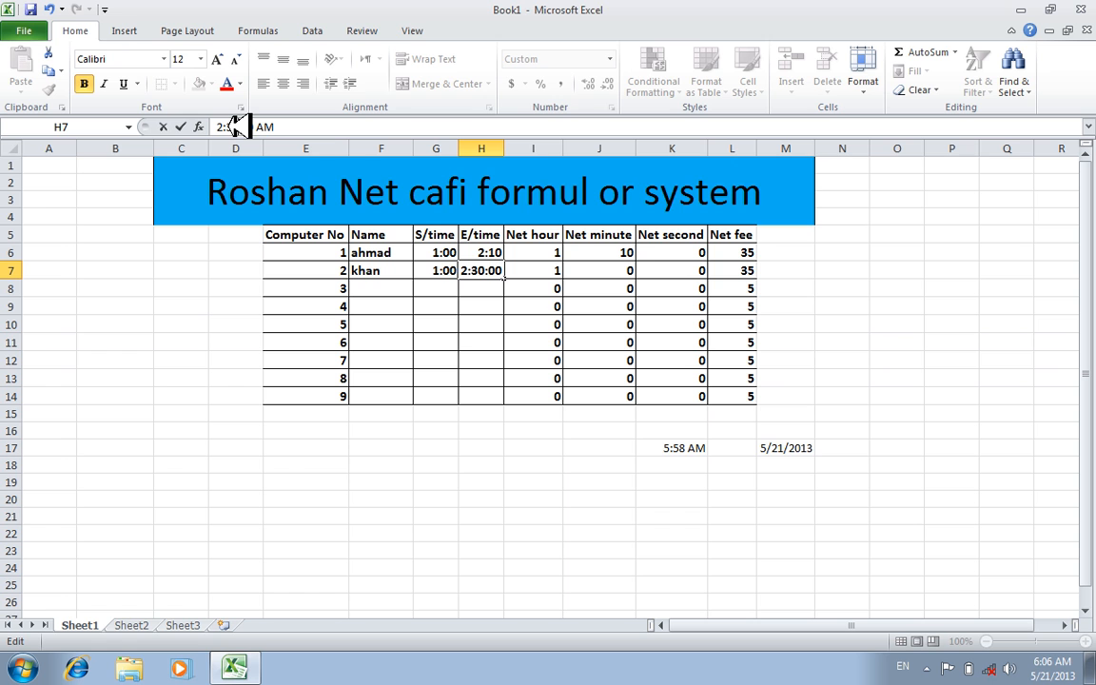
key(Return)
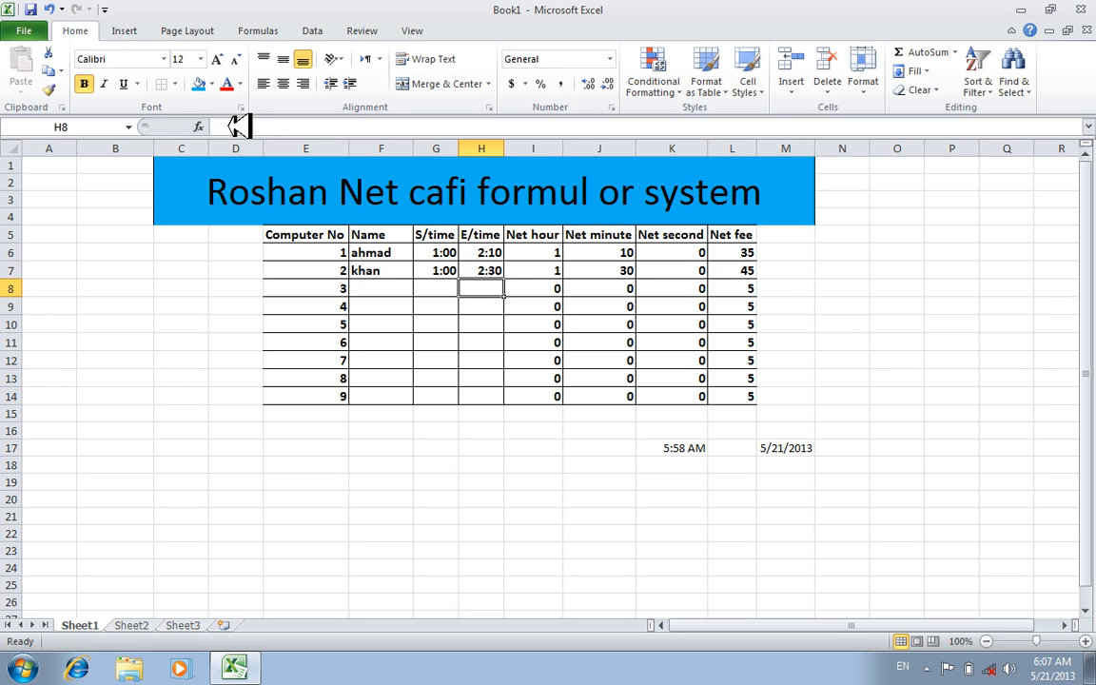
click(451, 272)
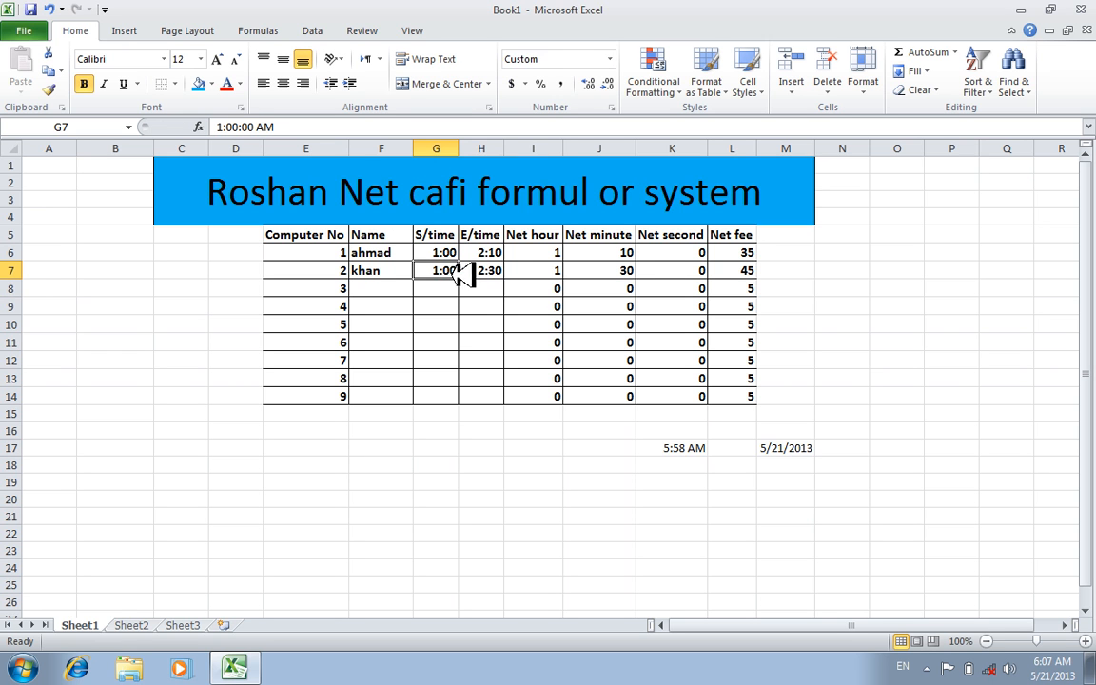
click(490, 270)
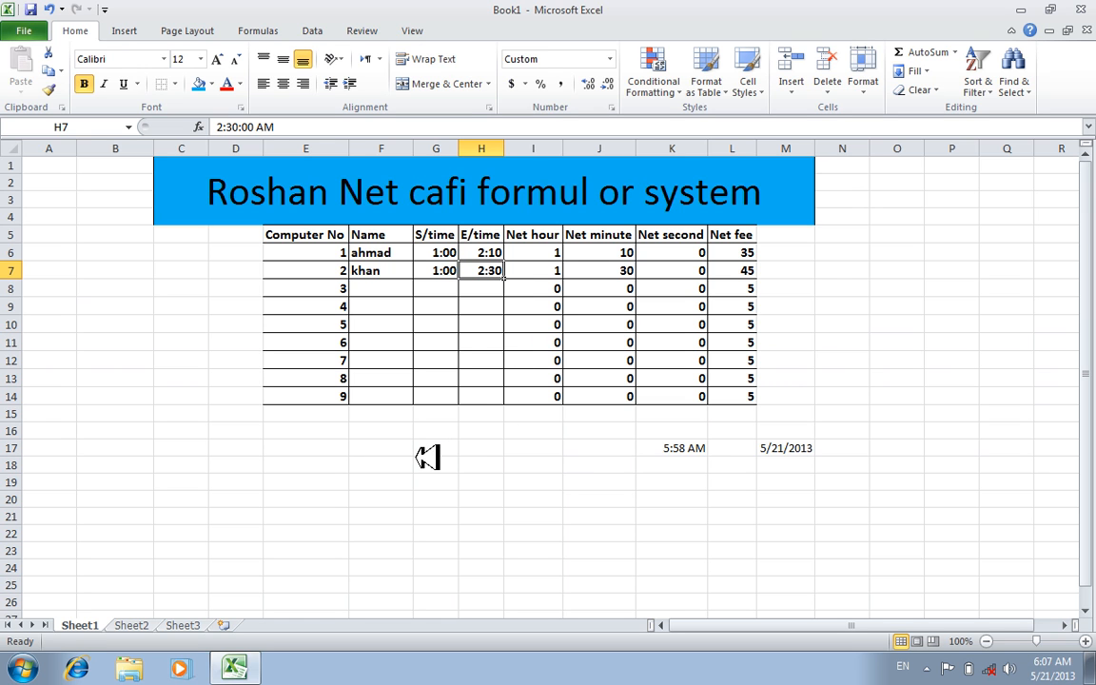
click(745, 251)
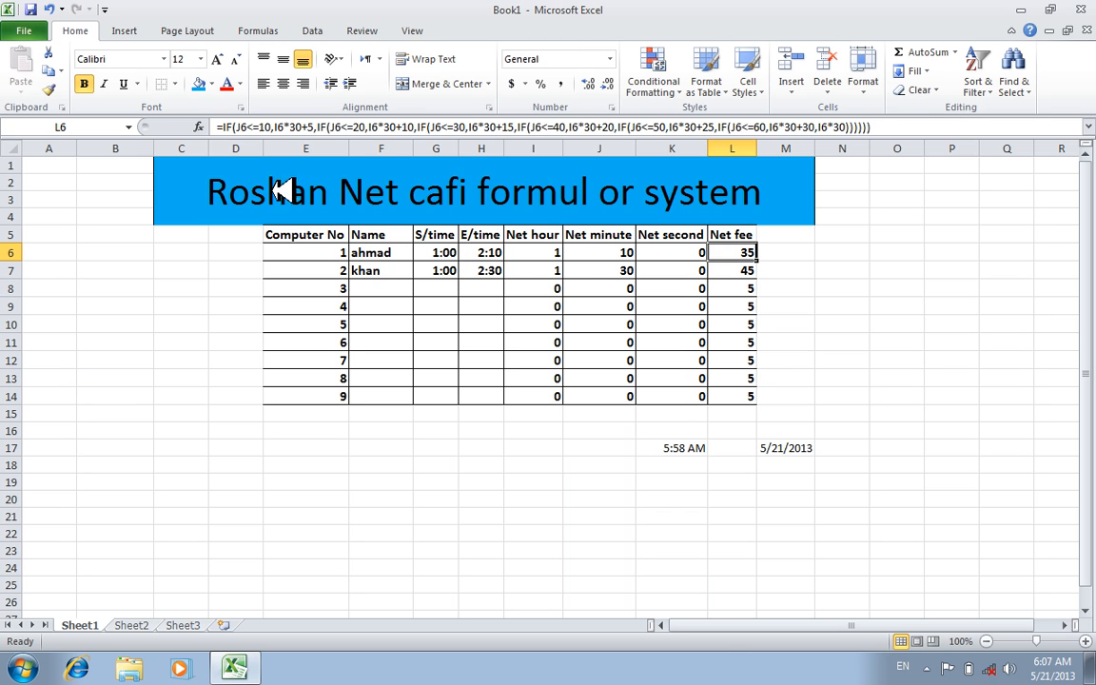
Step: Copy the title banner with the header row and first computer's row, C1:M6, and paste it at C18
drag(276, 188, 626, 244)
right_click(626, 244)
click(643, 276)
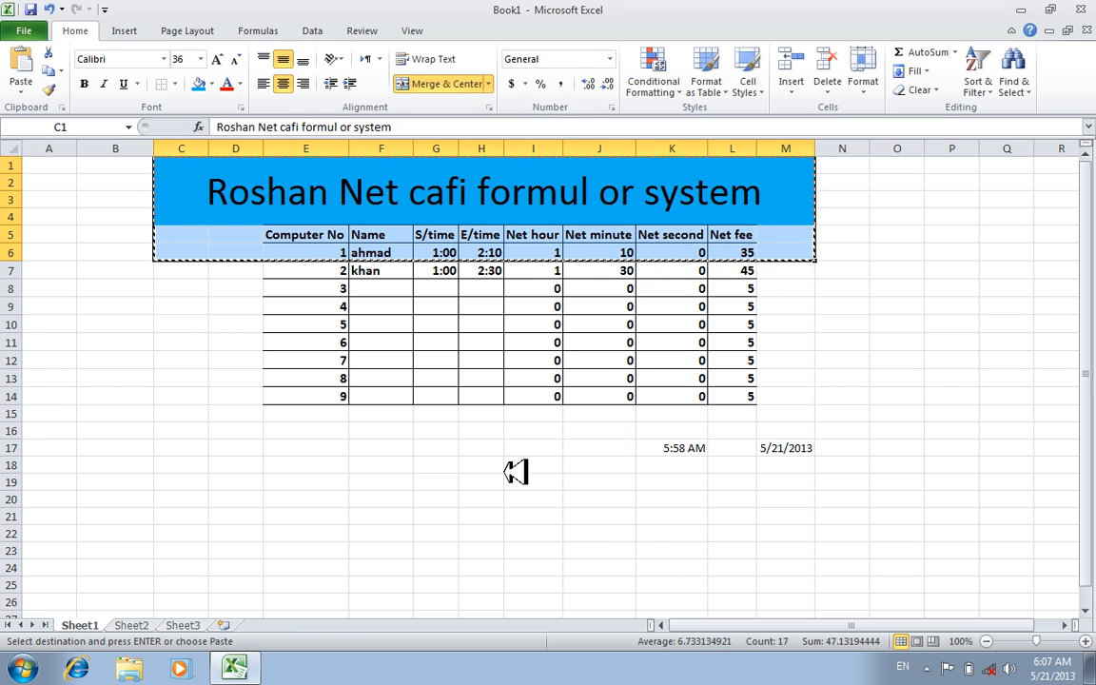
drag(1090, 376, 1088, 599)
right_click(199, 340)
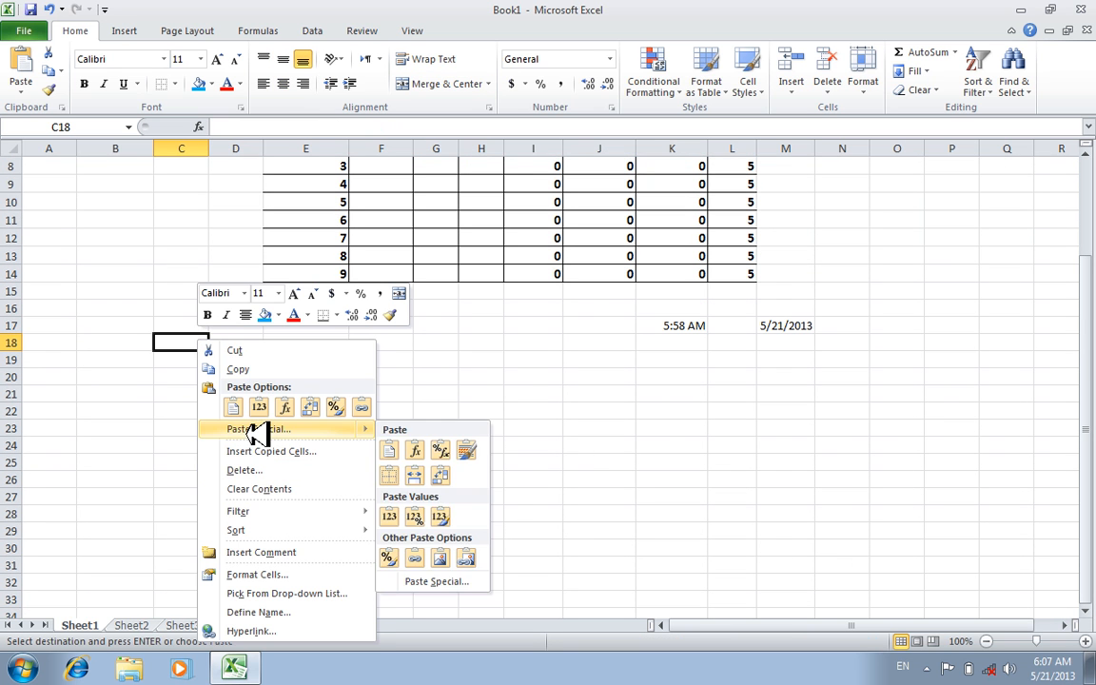
click(255, 433)
click(288, 545)
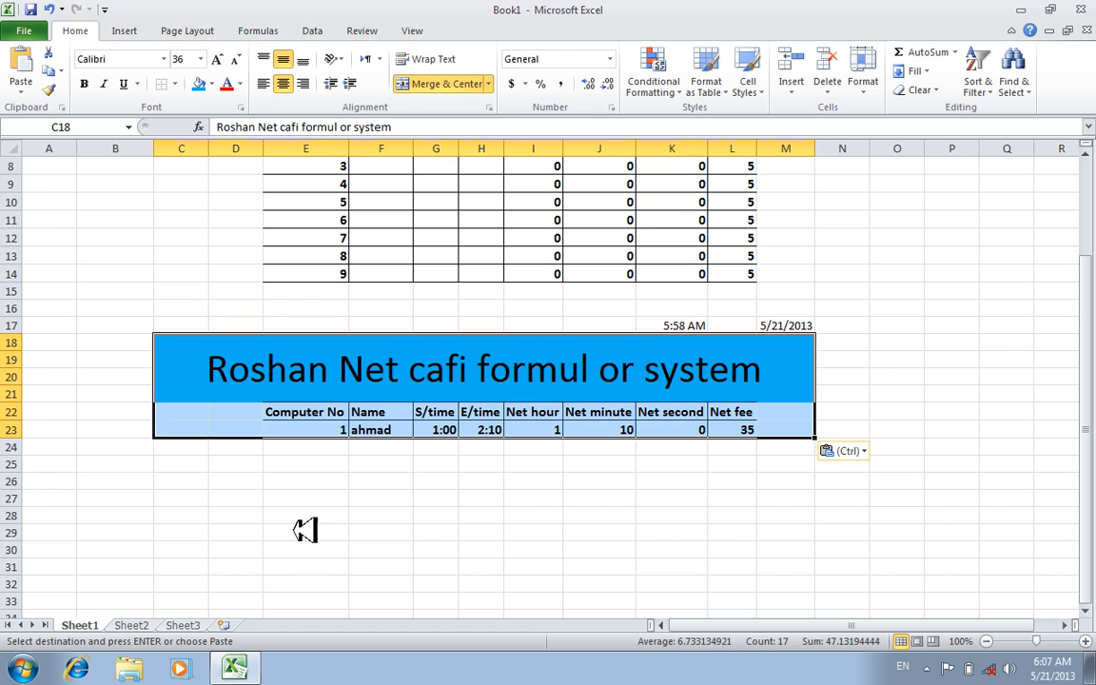
click(528, 479)
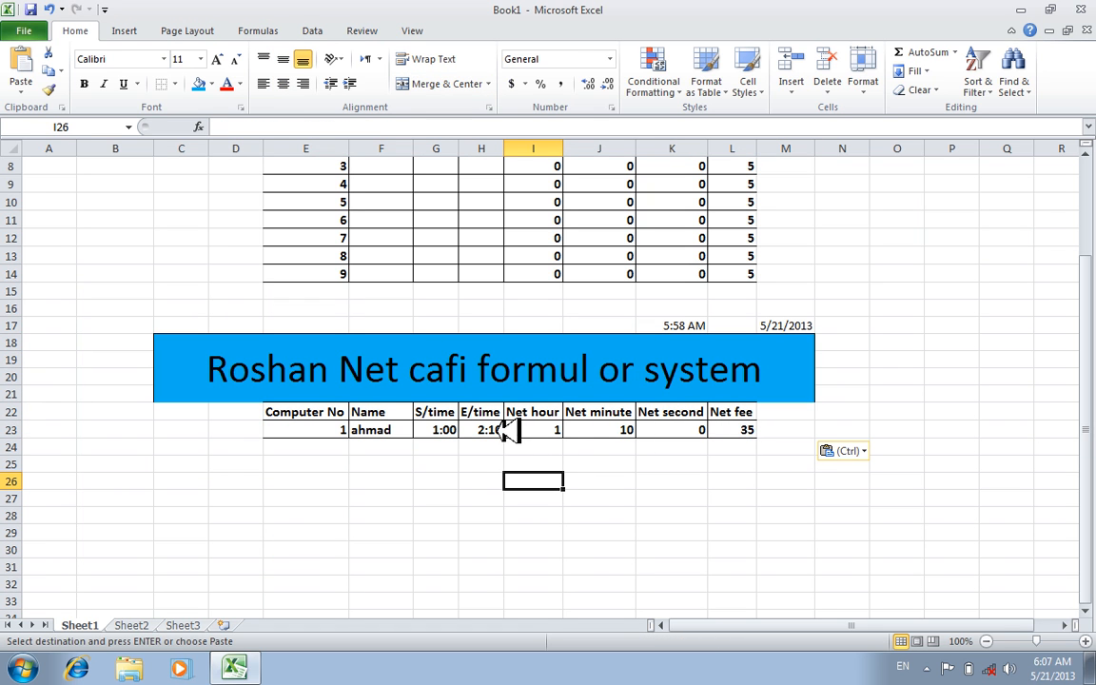
Step: Clear the contents of the pasted header and computer rows, E22:L23, below the copied banner
click(286, 429)
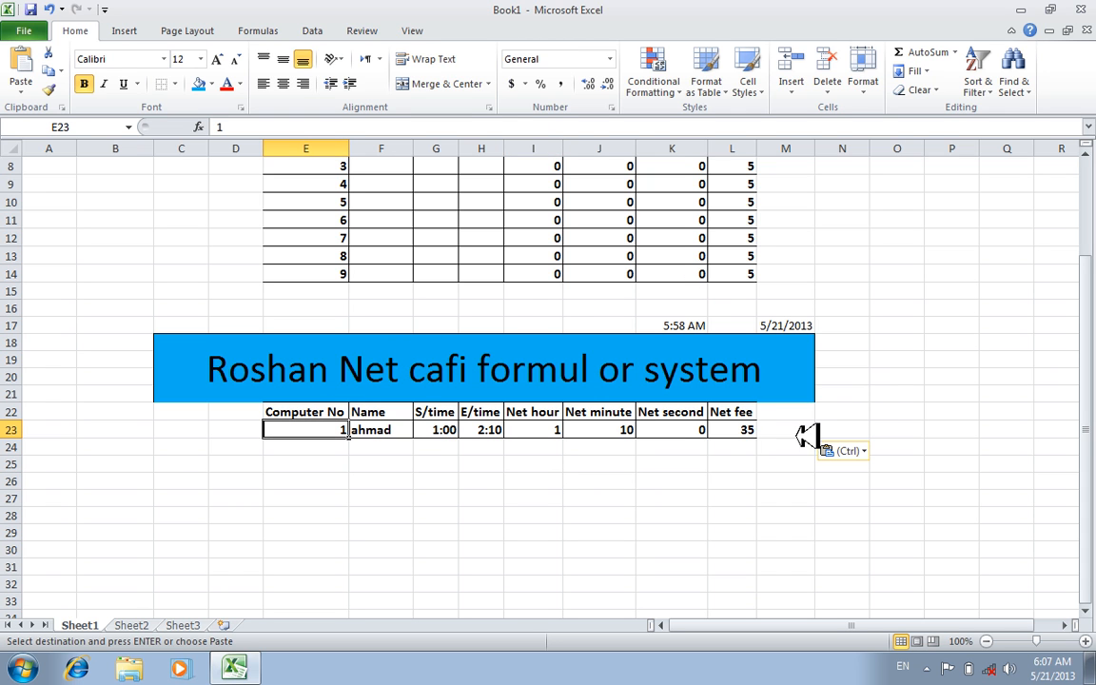
drag(733, 430, 325, 416)
key(Delete)
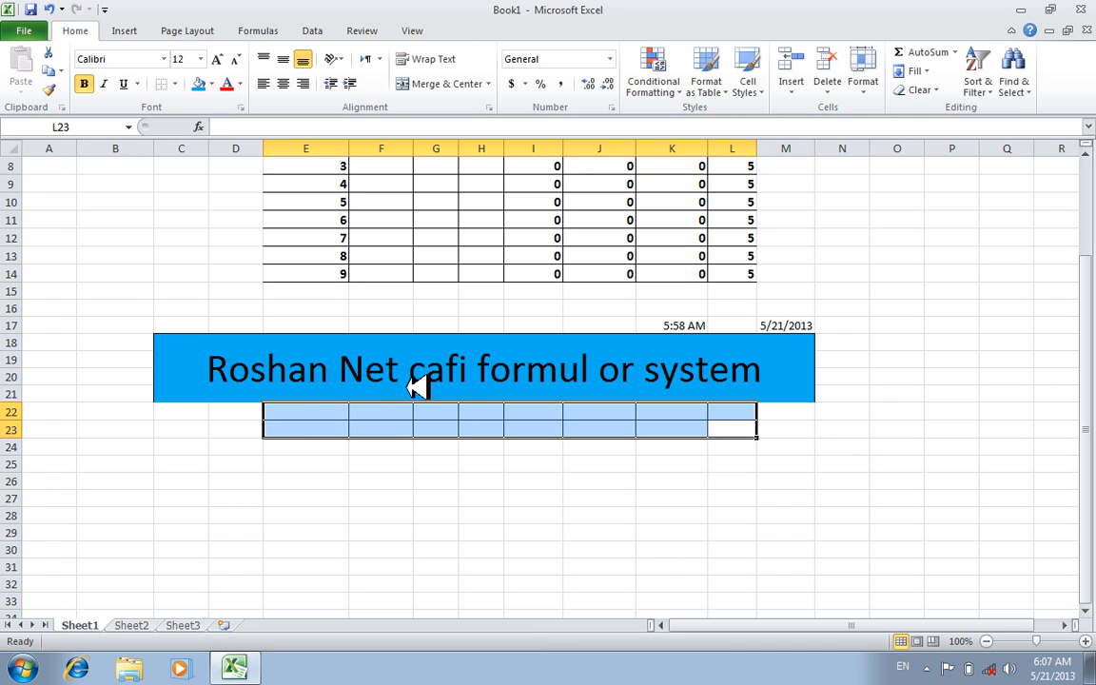
Step: Copy the whole tracking table E5:L14 and paste it at E22 under the second banner
drag(748, 272, 322, 186)
key(ctrl+c)
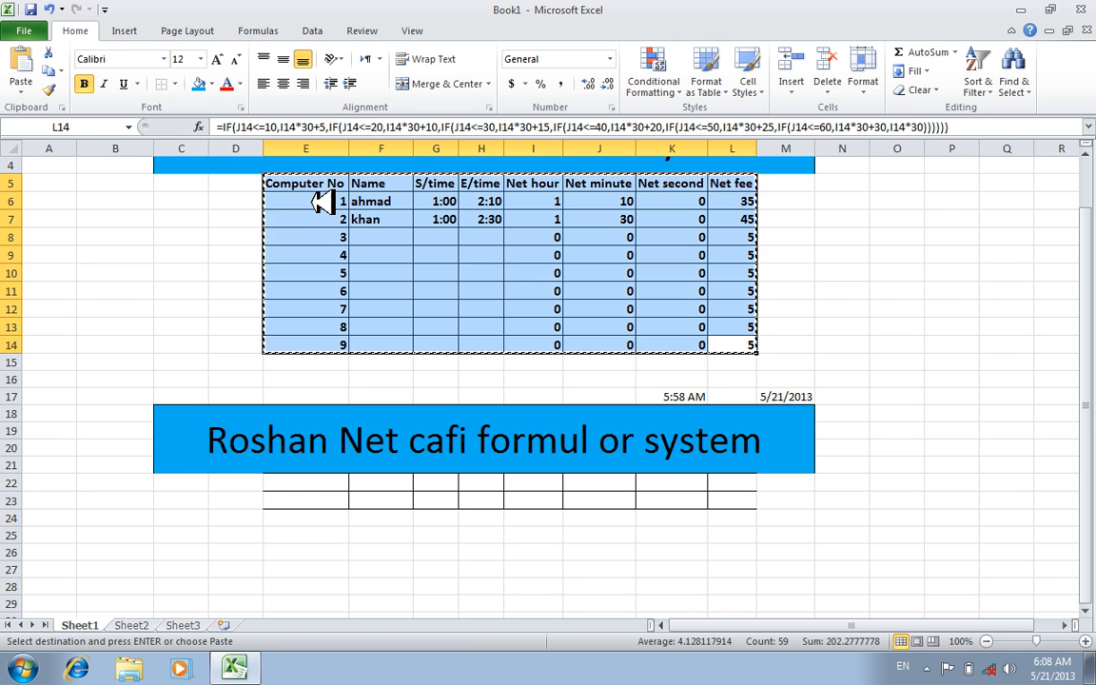
click(295, 482)
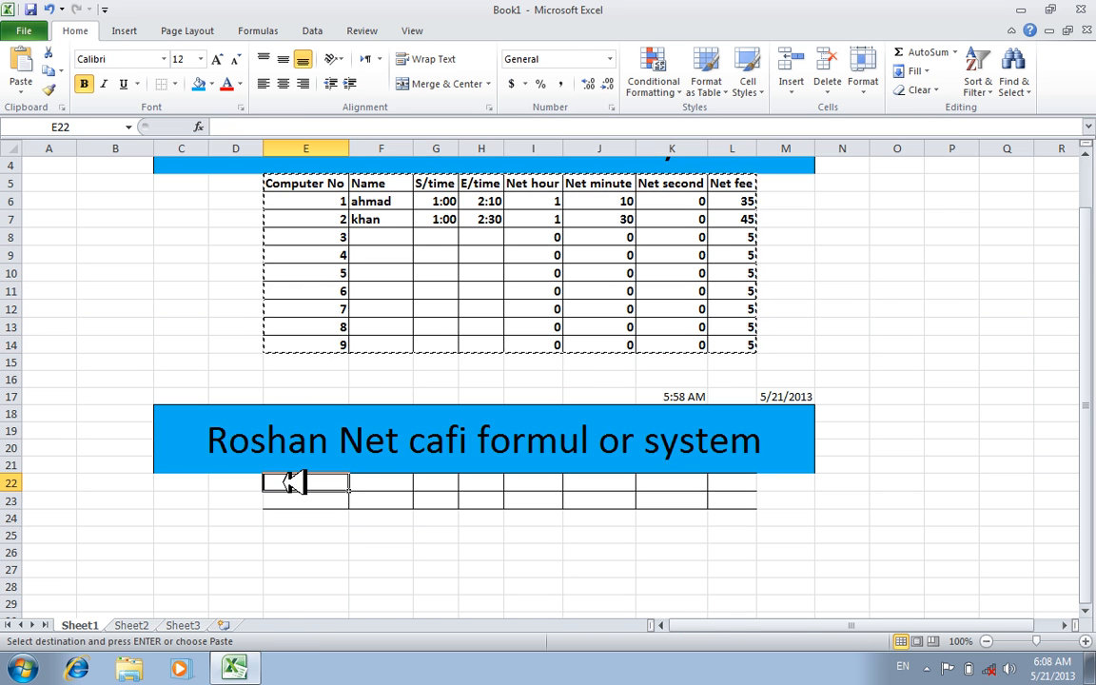
key(Return)
Step: Delete the net fee formulas in L23:L31 of the copied table
drag(1091, 345, 1091, 366)
drag(1090, 609, 1090, 609)
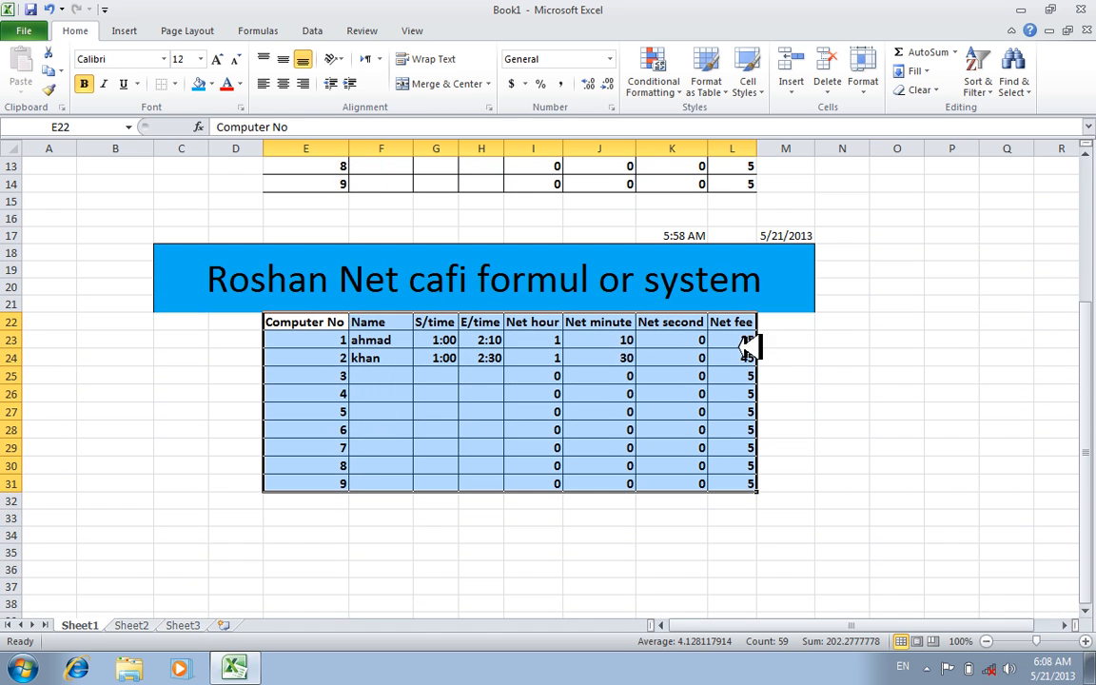
drag(748, 343, 749, 481)
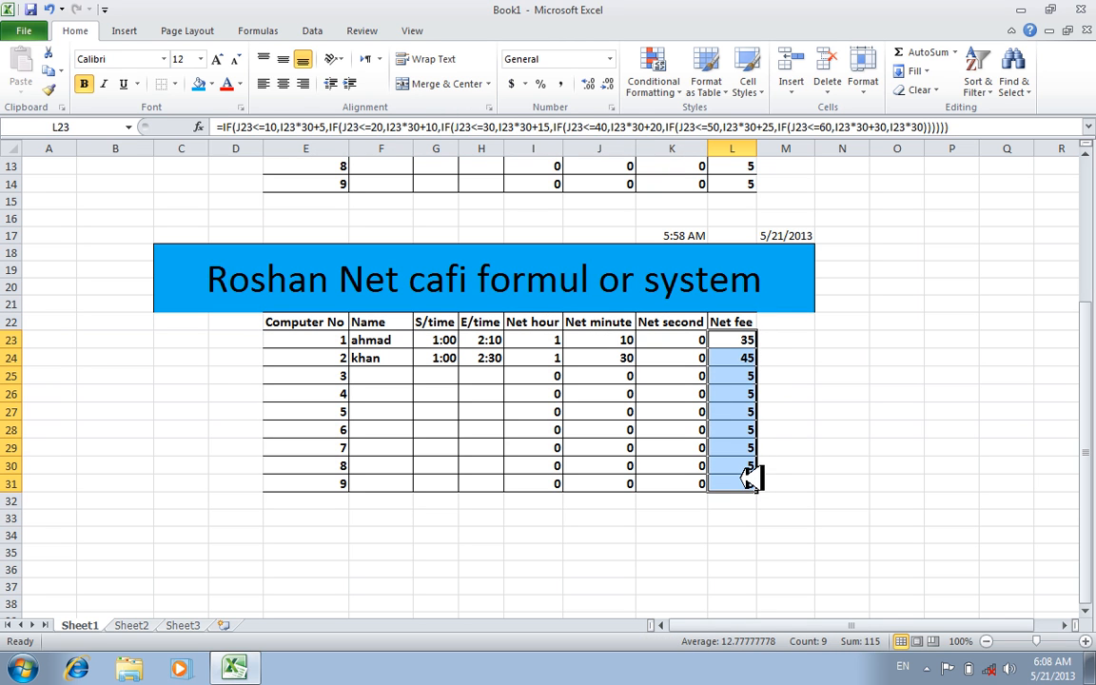
key(Delete)
click(847, 464)
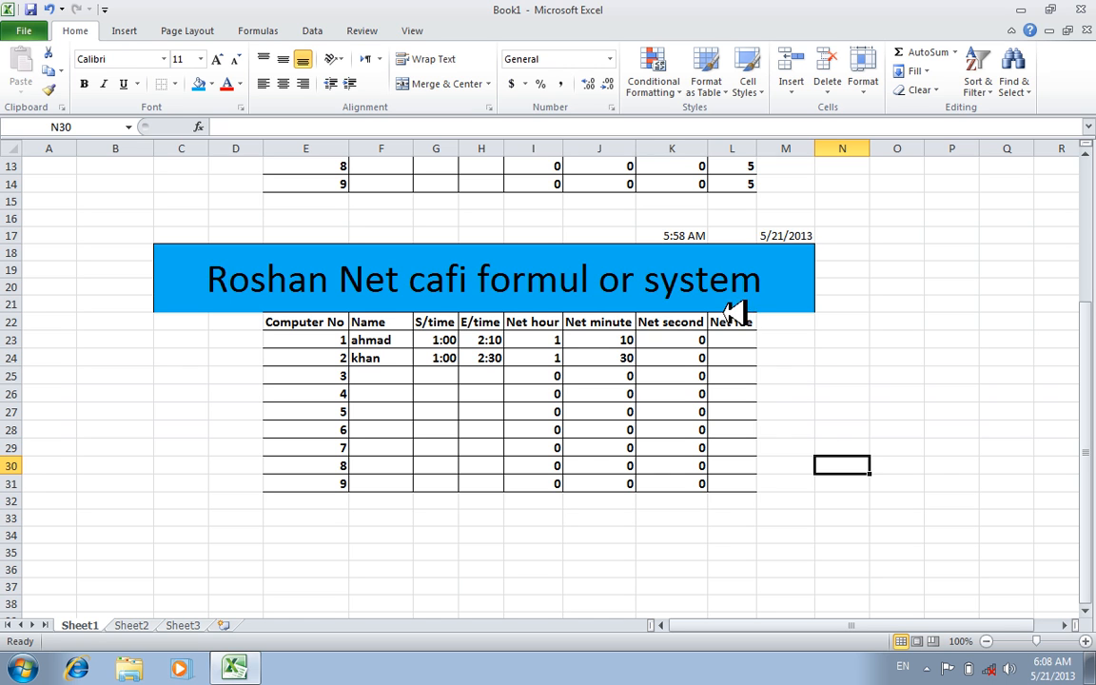
Step: Start the net fee formula in L23 with IF(AND(J23>=1,J23<=10)) returning I23*30+5 for the first minute tier
click(742, 343)
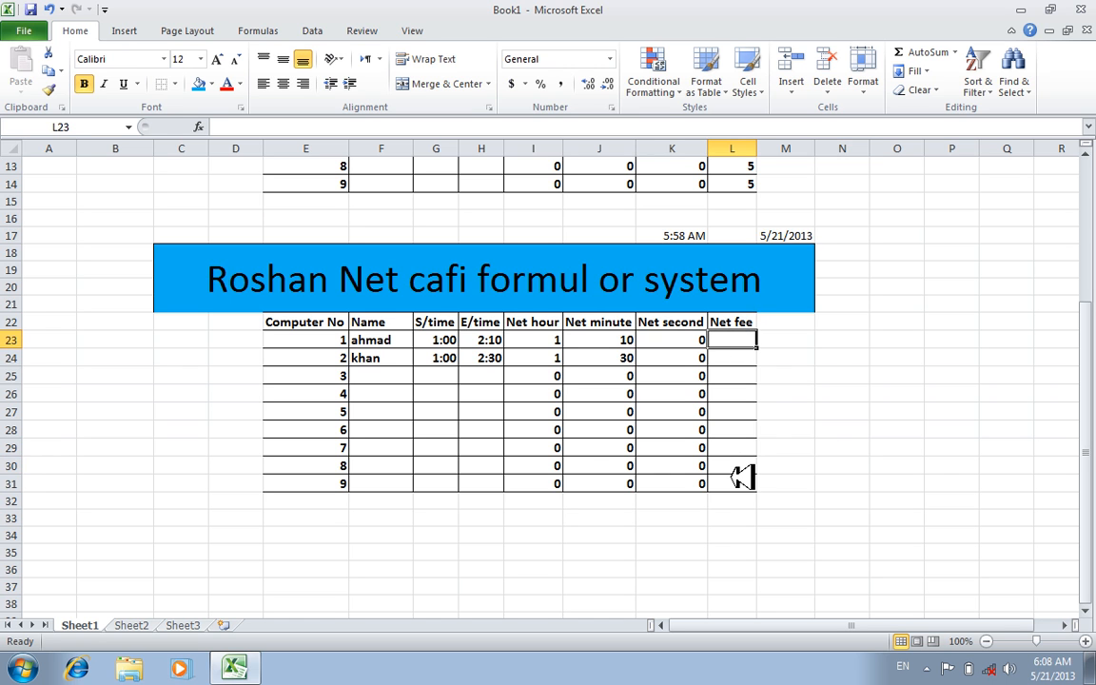
text(=if()
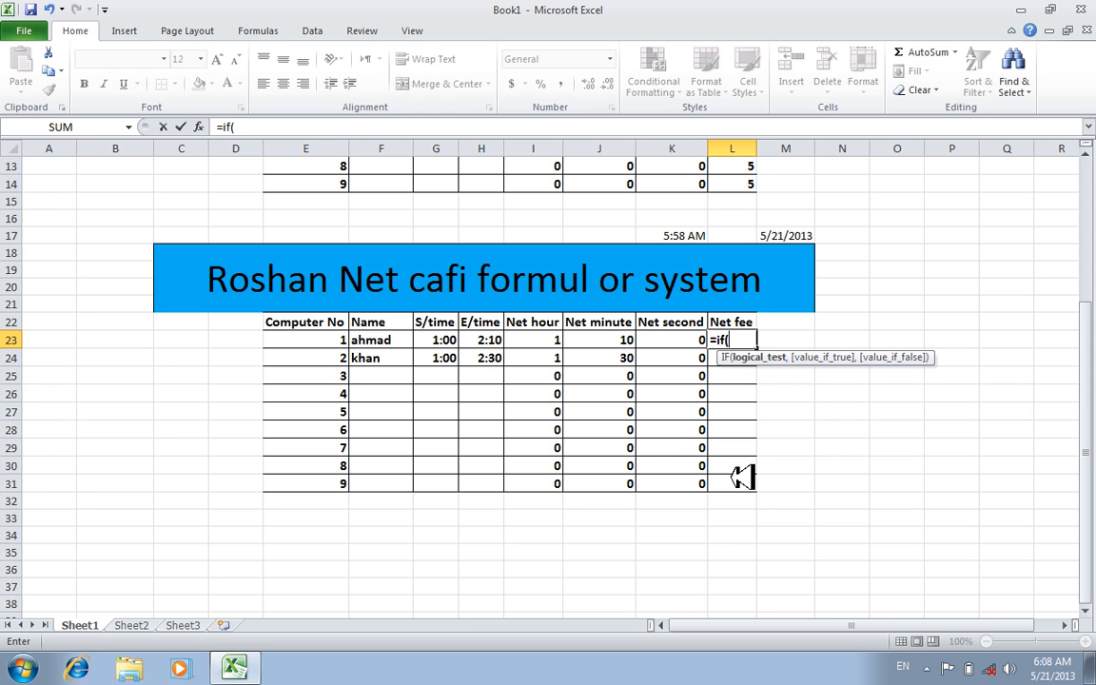
text(and)
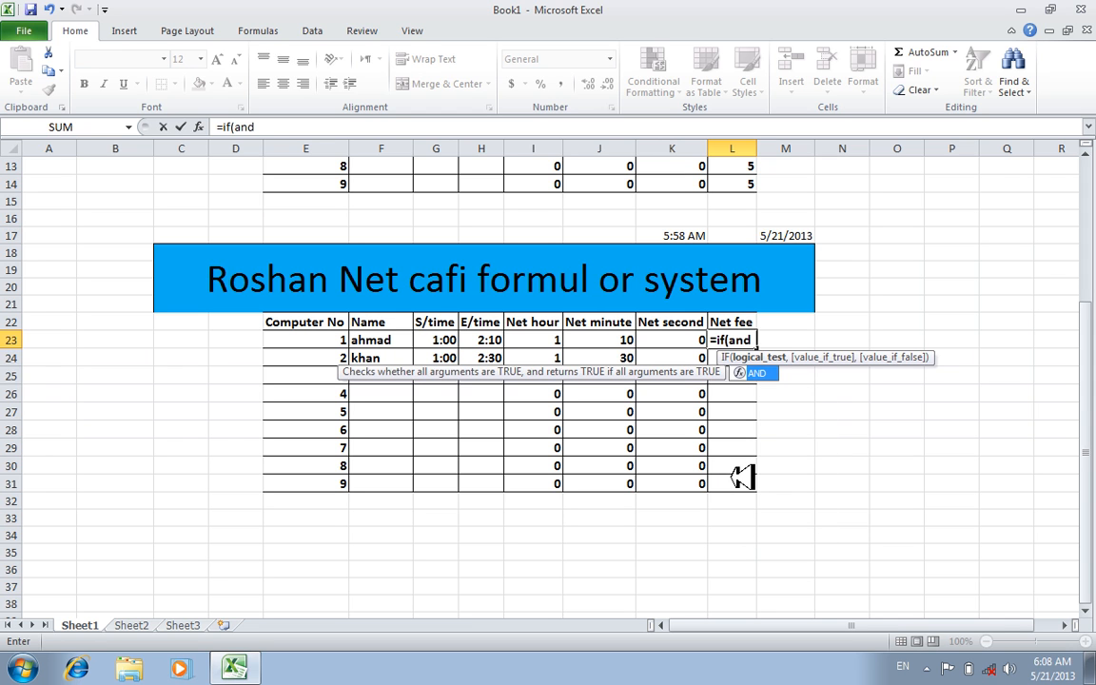
text(()
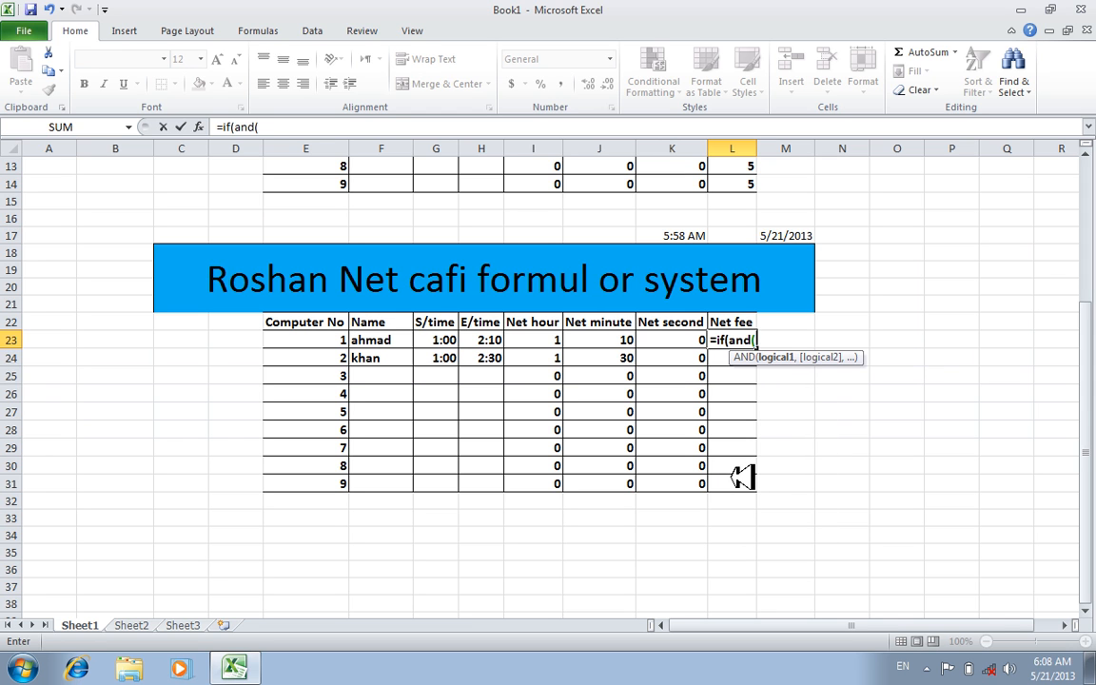
click(613, 341)
text(>=1,)
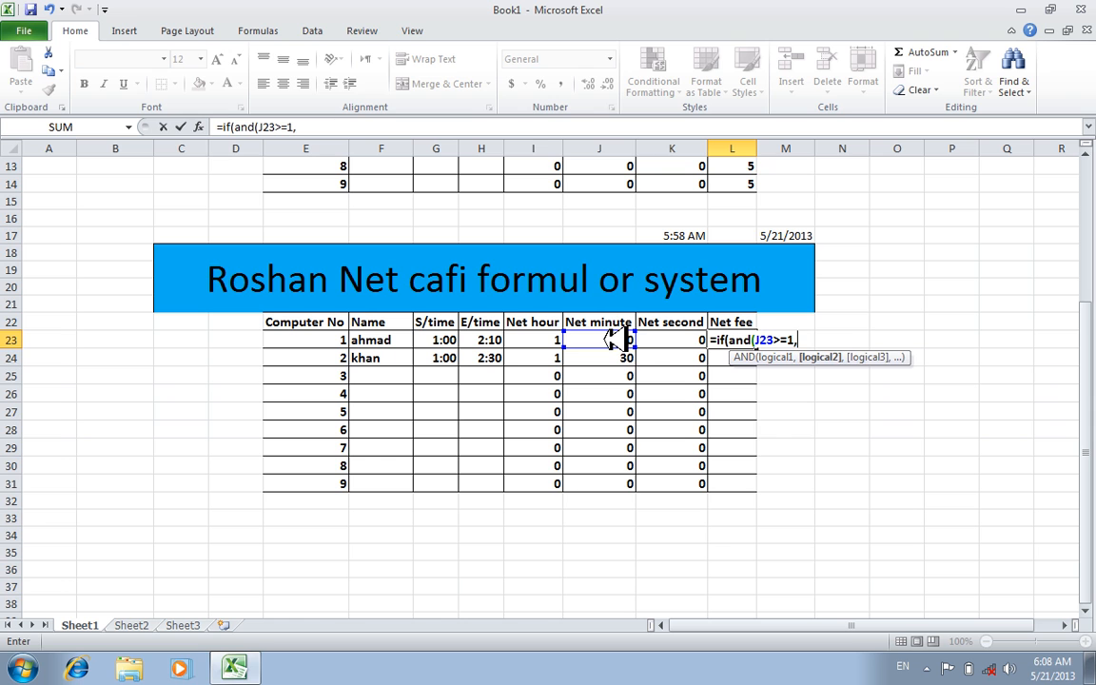
click(613, 340)
text(<=10)
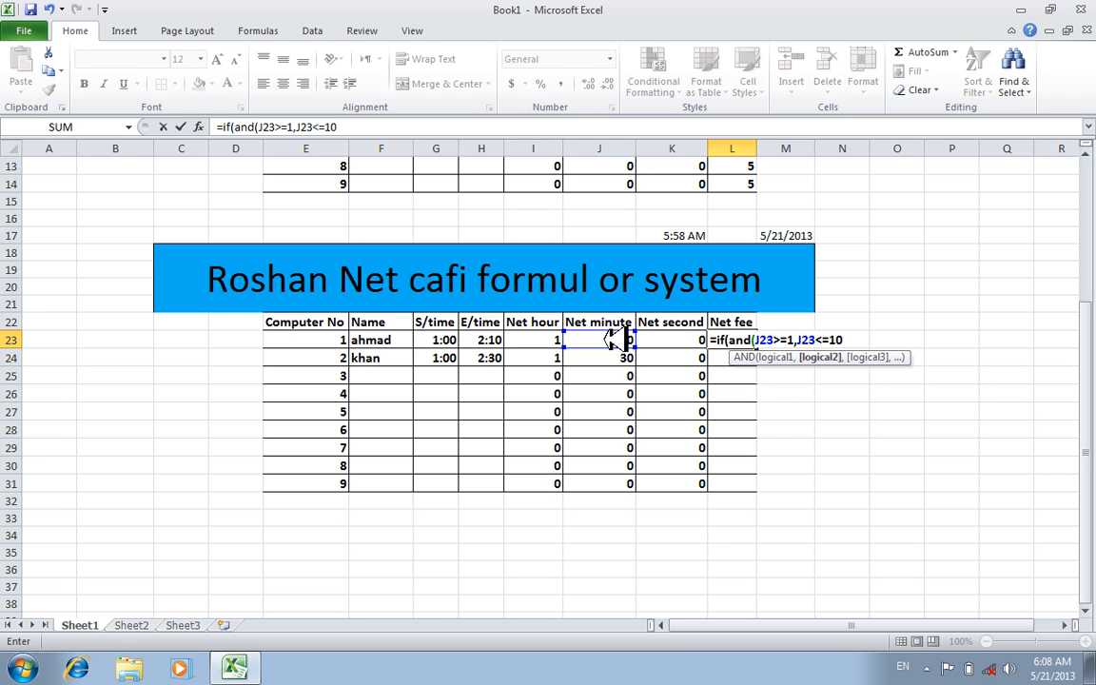
text(),)
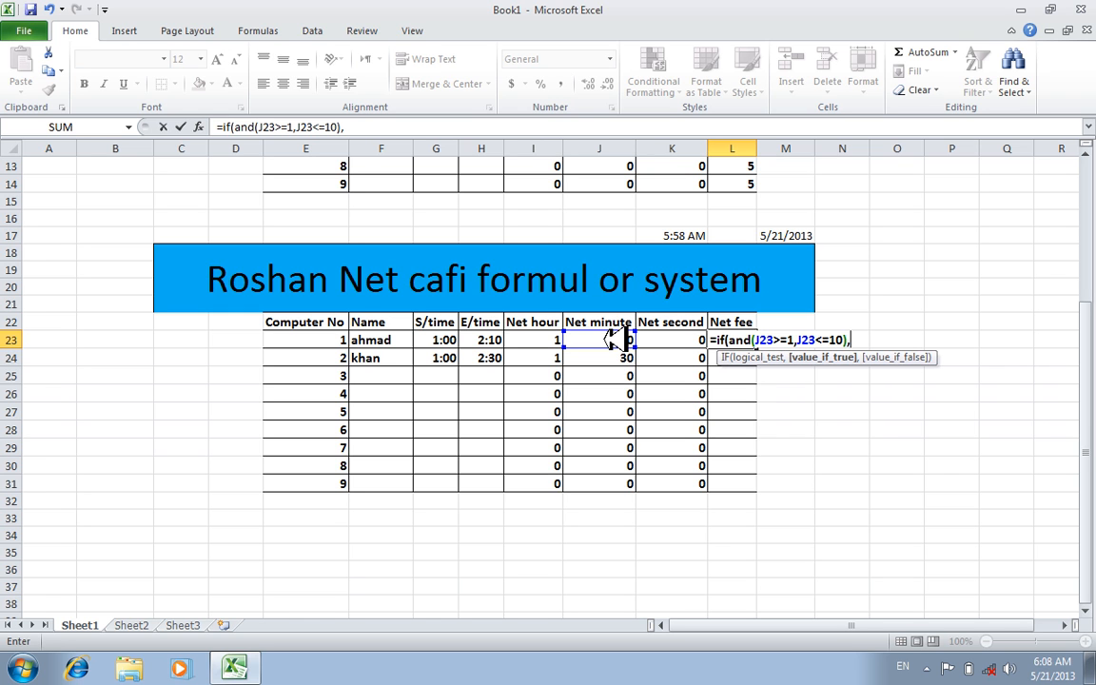
click(550, 345)
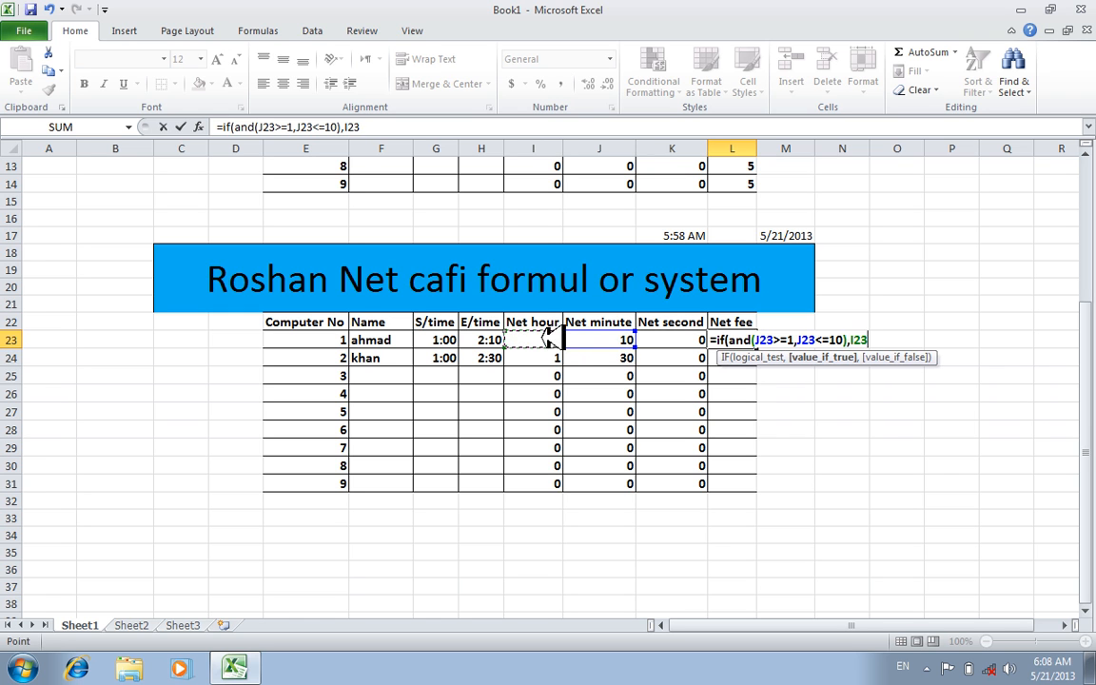
text(*30+5,if)
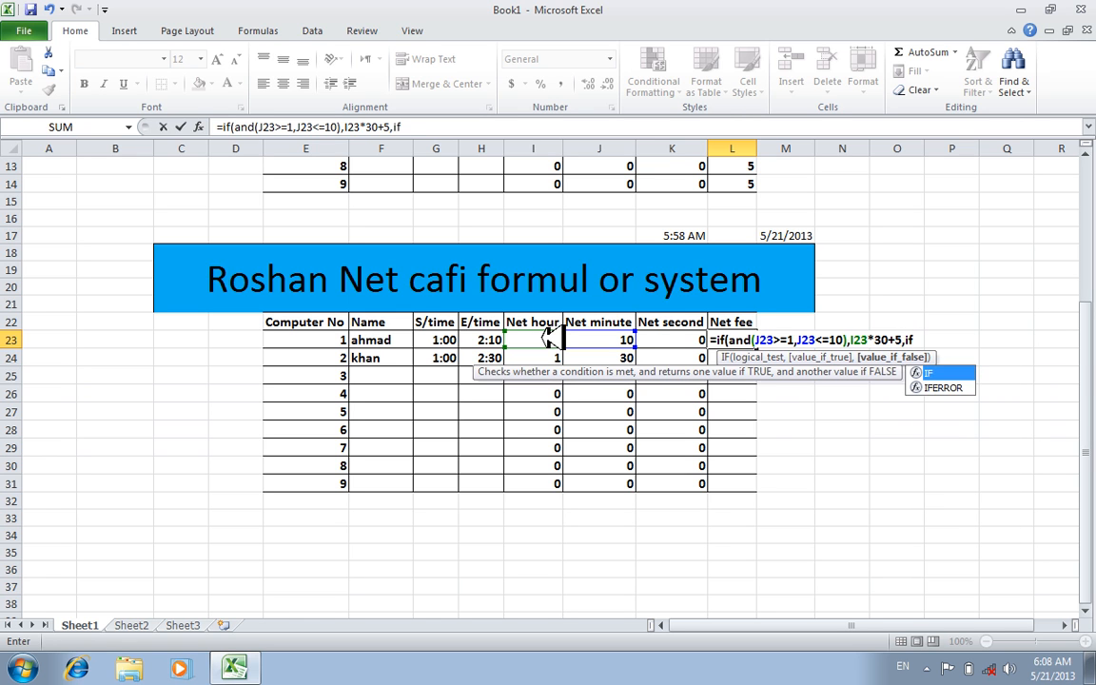
Step: Nest a second IF in the L23 formula with AND(J23>=10,J23<=20) returning I23*30+10
text((and()
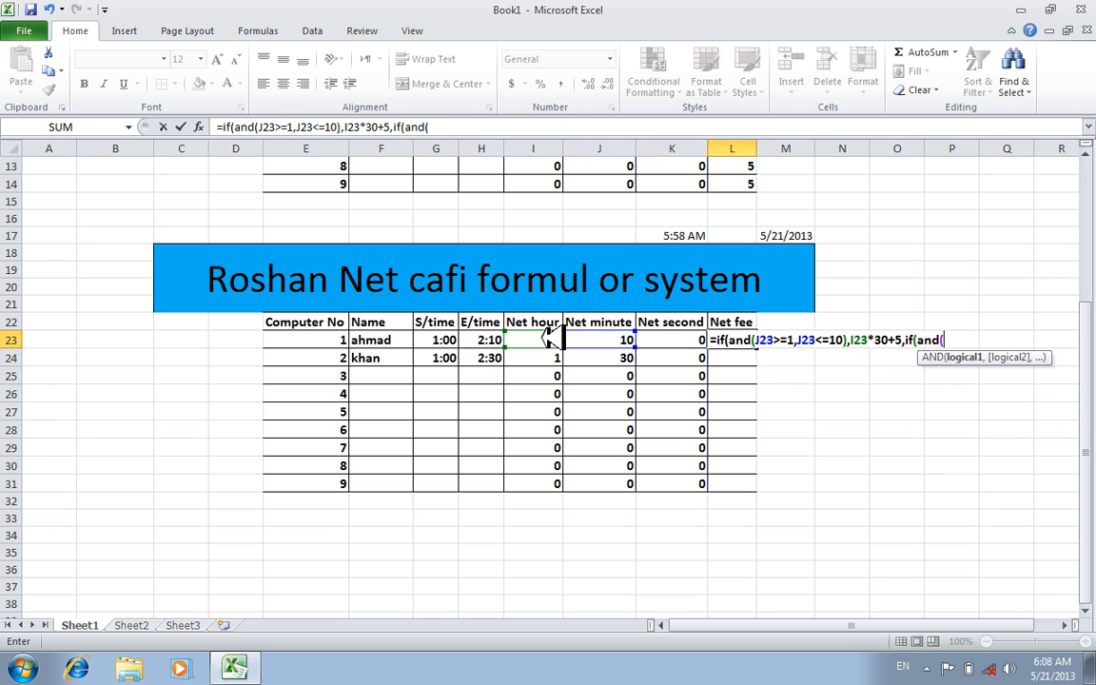
click(604, 339)
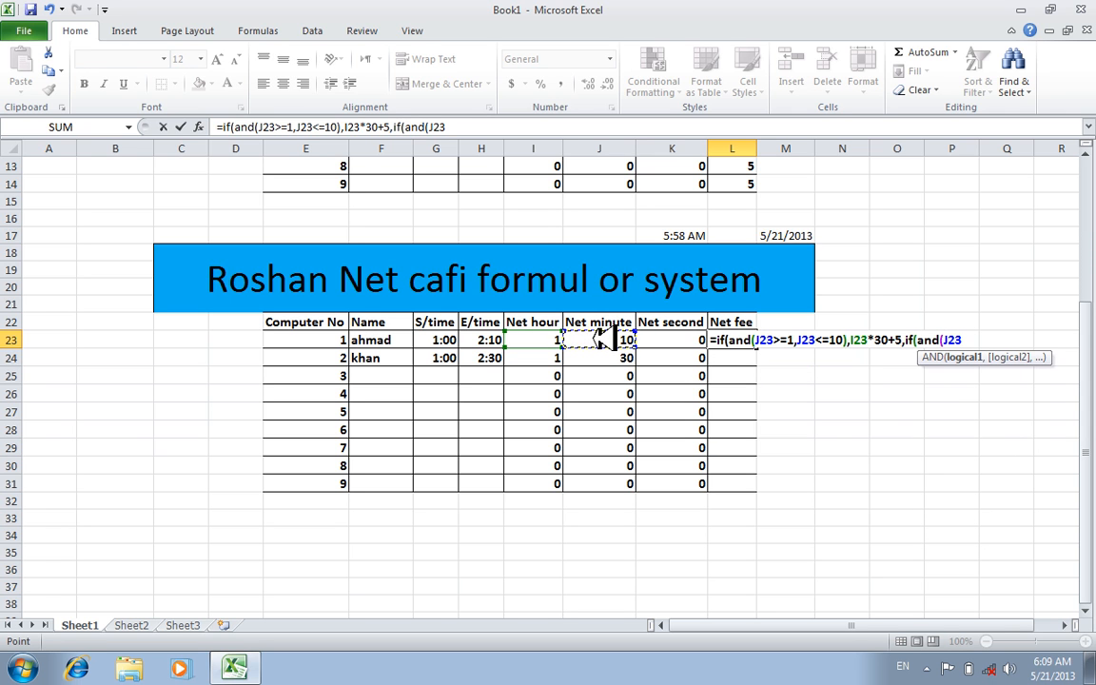
text(>=10,)
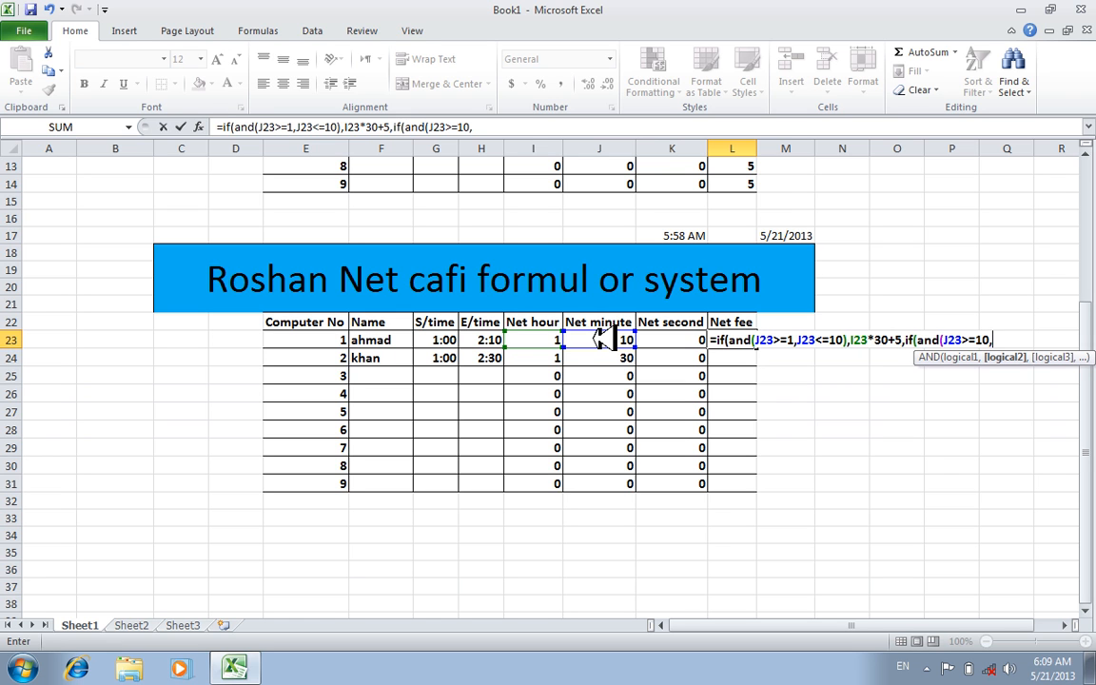
click(602, 342)
text(<=)
text(23<=20)
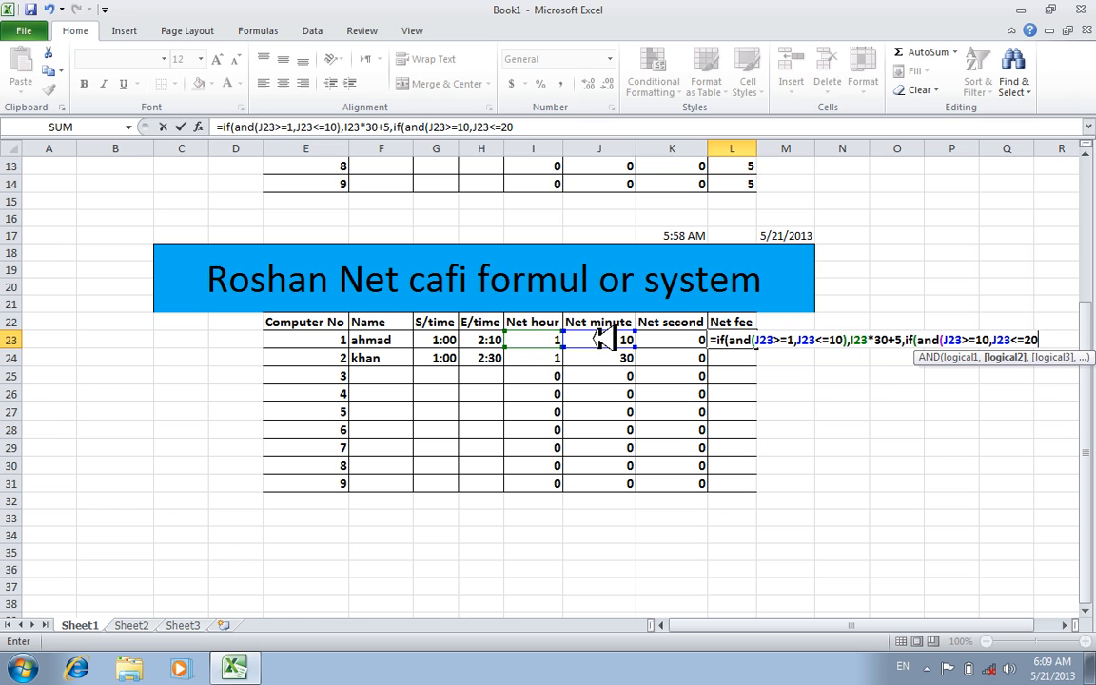
text(),)
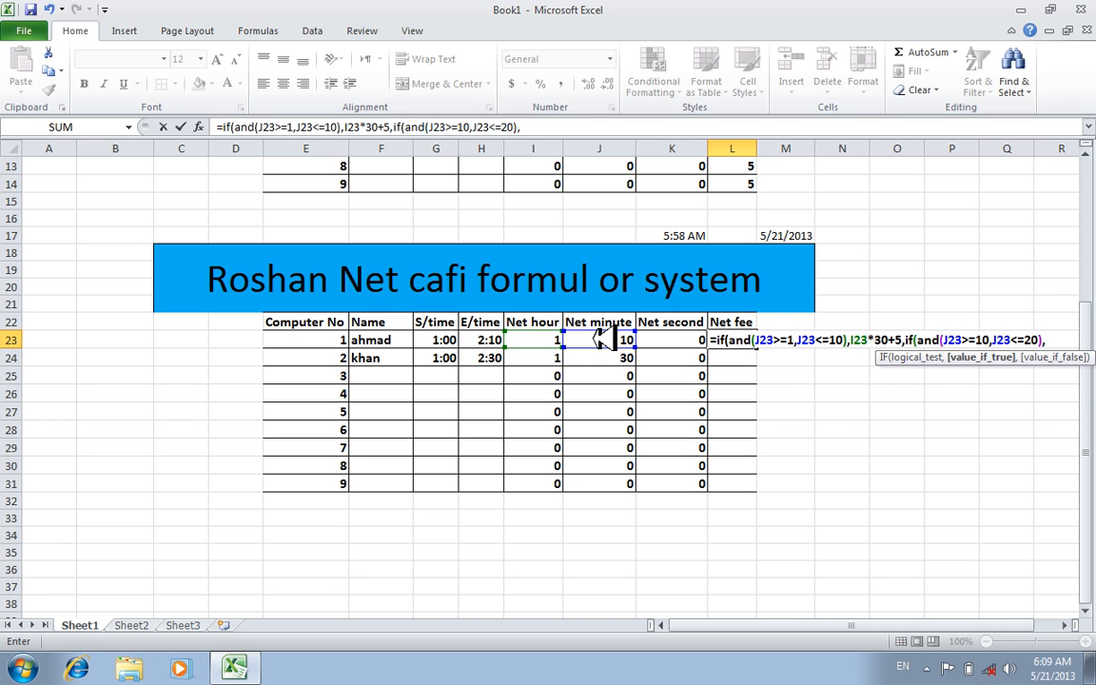
click(554, 341)
text(*)
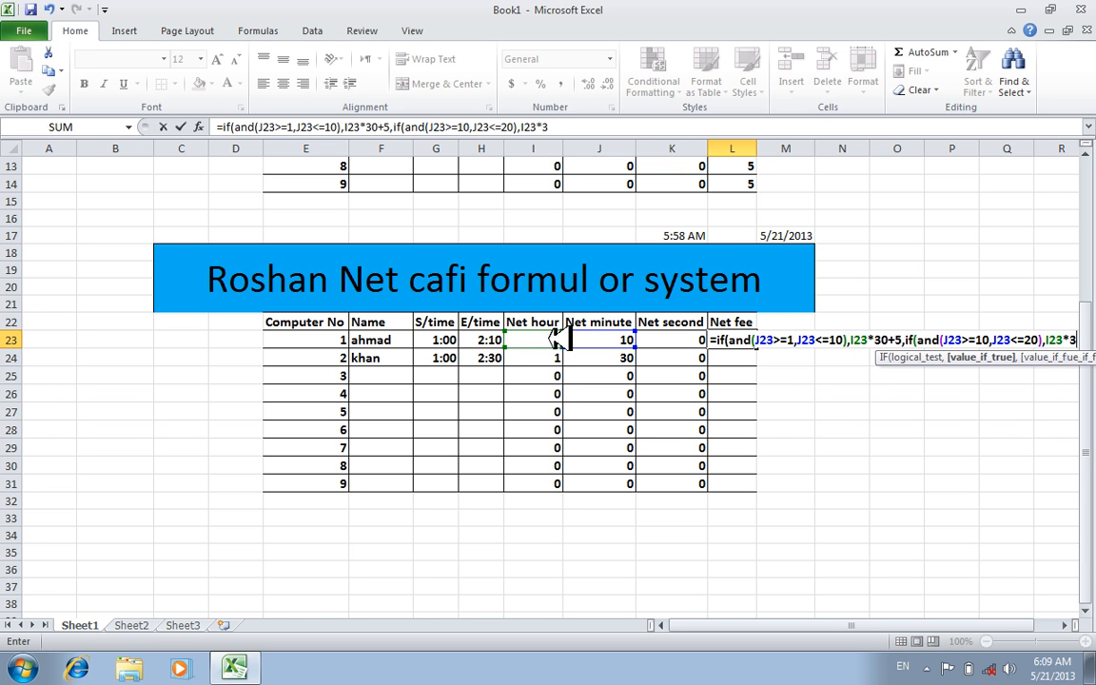
text(30)
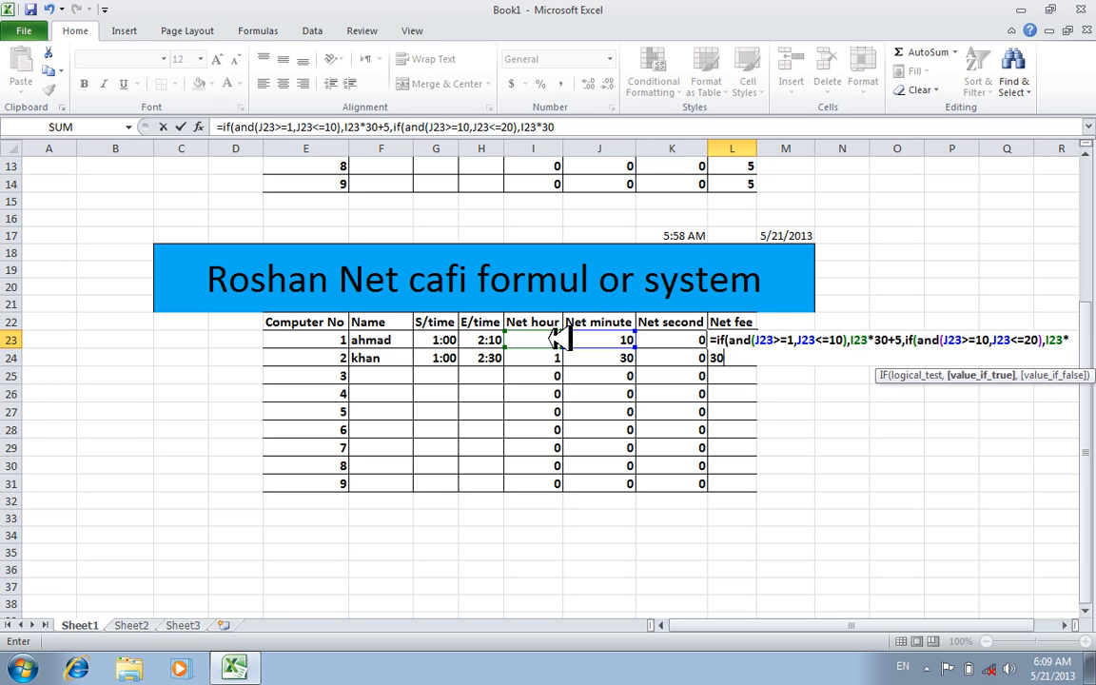
text(+)
text(10)
text(,)
Step: Nest a third IF in the L23 formula with AND(J23>=20,J23<=30) returning I23*30+15
text(if()
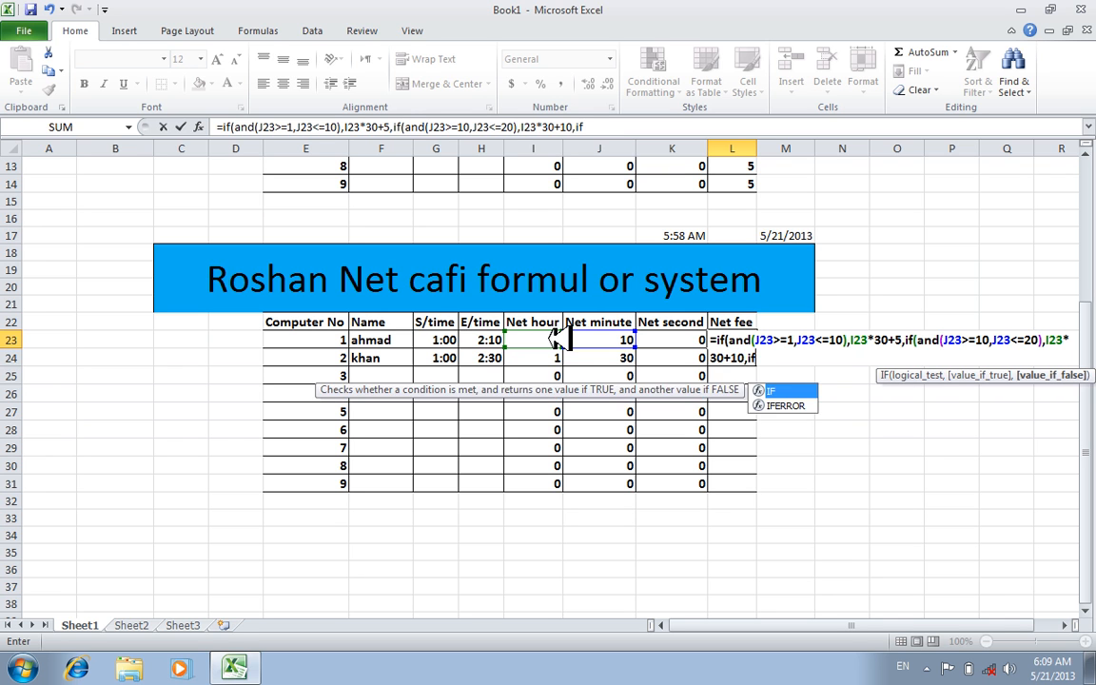
text(and)
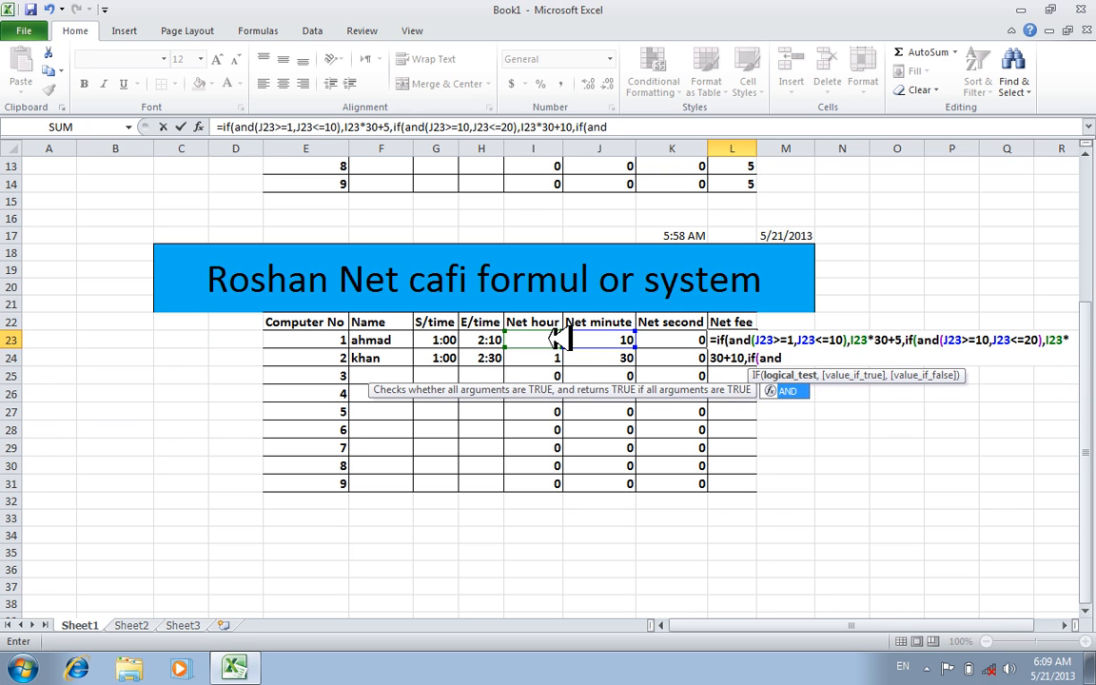
text(()
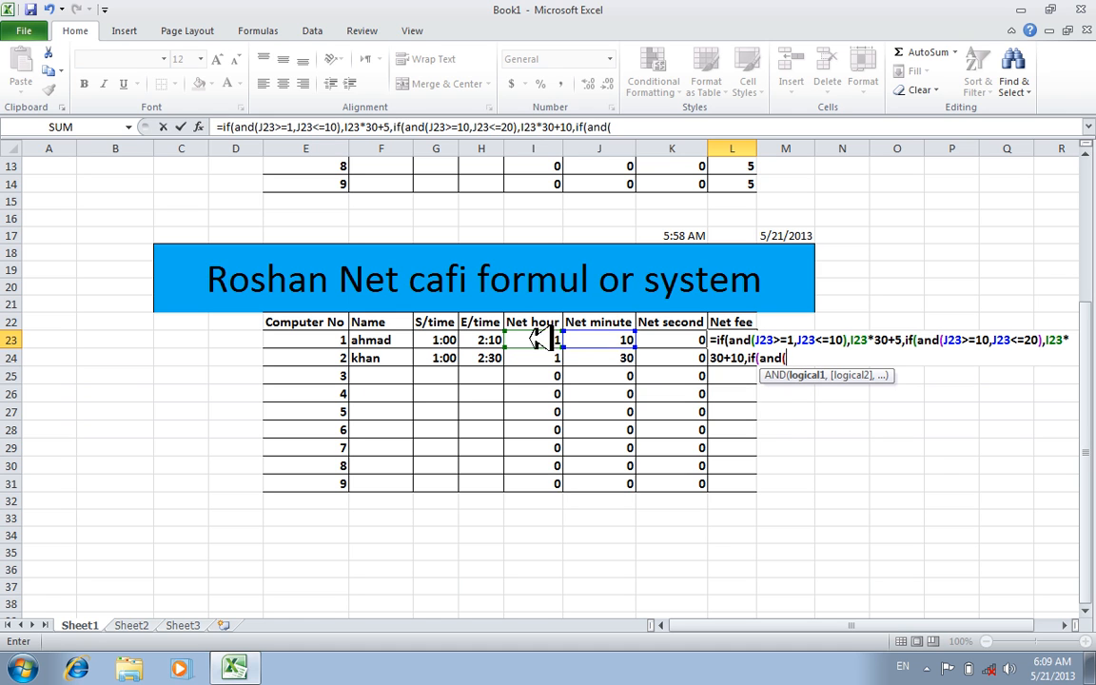
click(598, 341)
text(>=20)
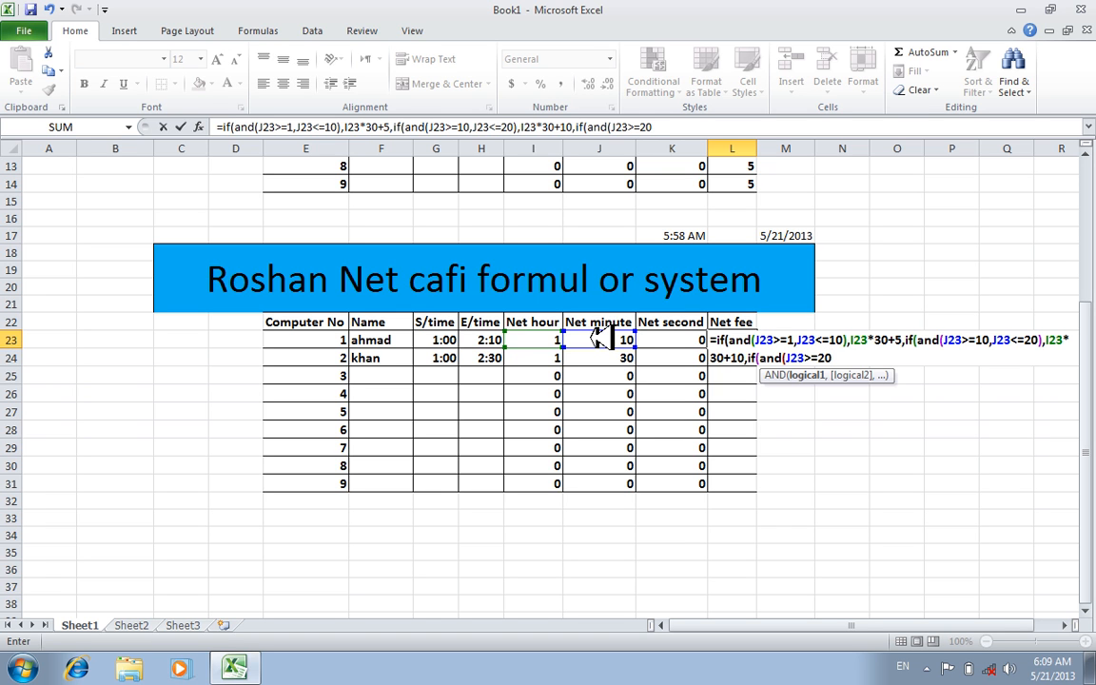
text(,)
click(599, 339)
text(<=)
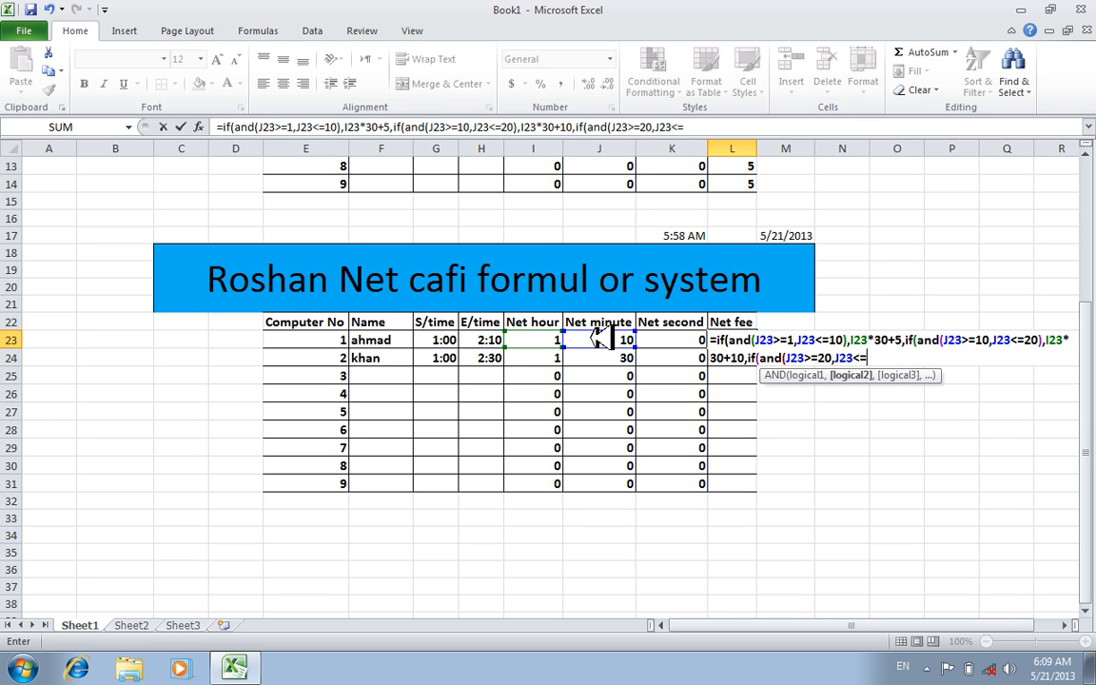
text(30),)
click(533, 343)
text(*)
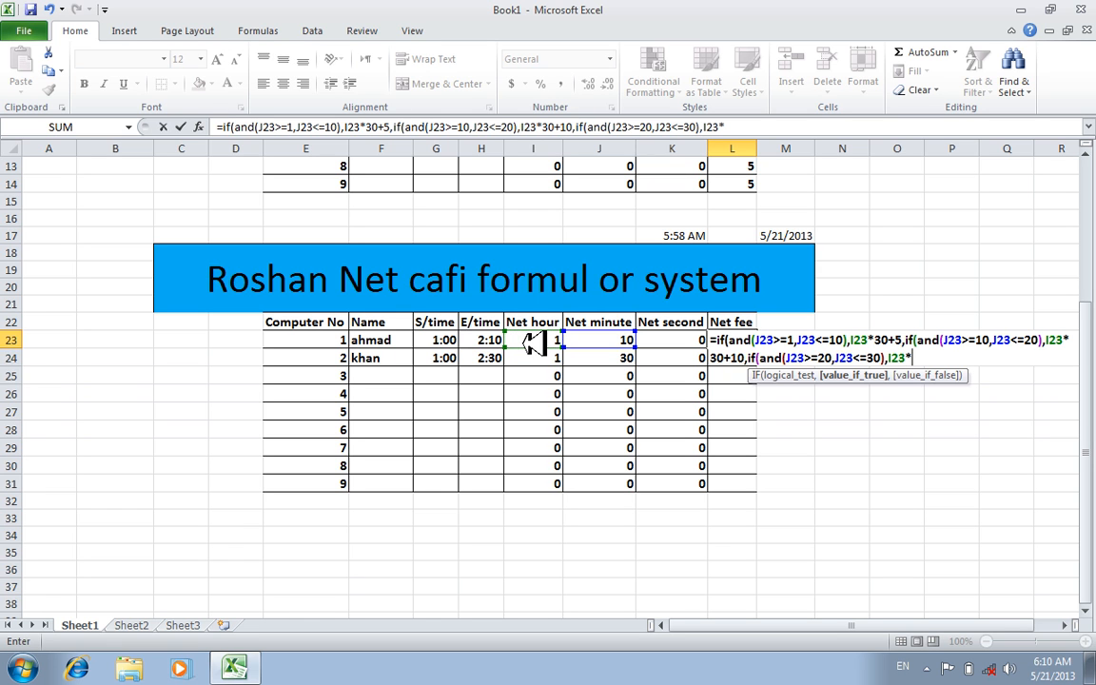
text(30+15,if()
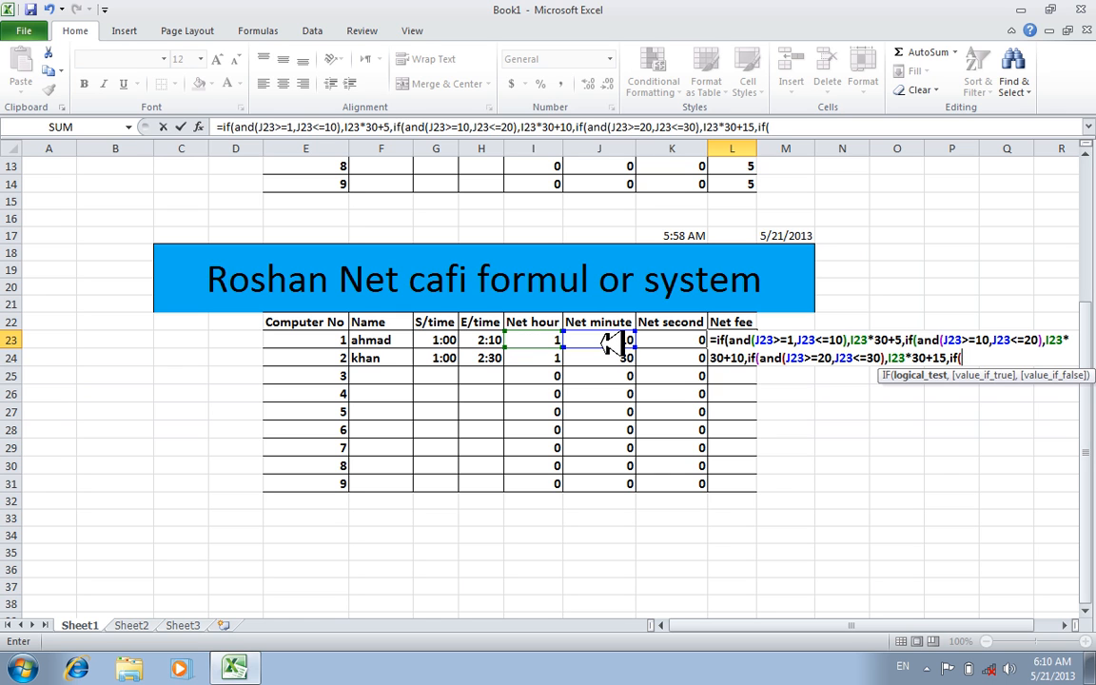
Step: Nest a fourth IF in the L23 formula with AND(J23>=30,J23<=40) returning I23*30+20
key(BackSpace)
key(BackSpace)
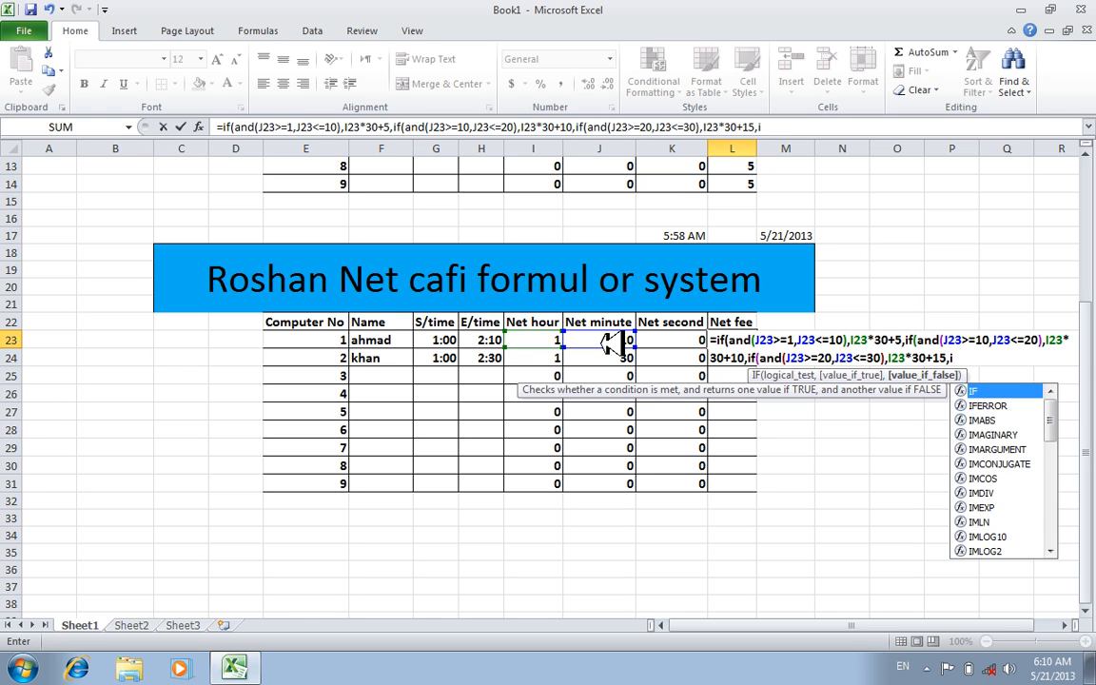
text(f(and)
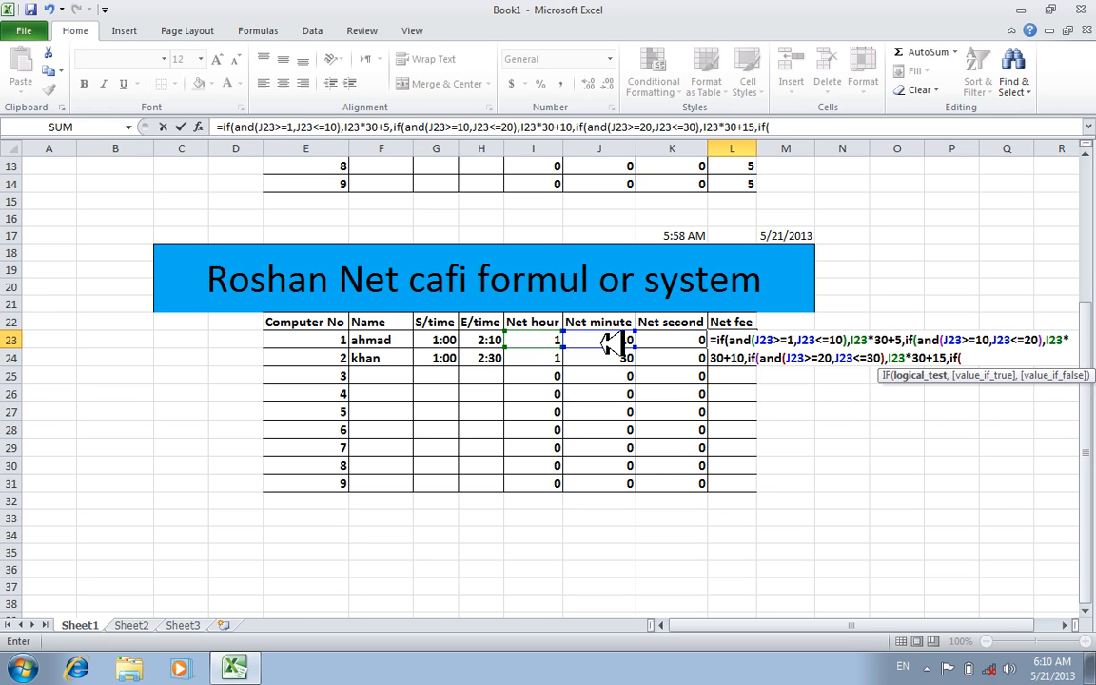
text(()
click(609, 344)
text(>=)
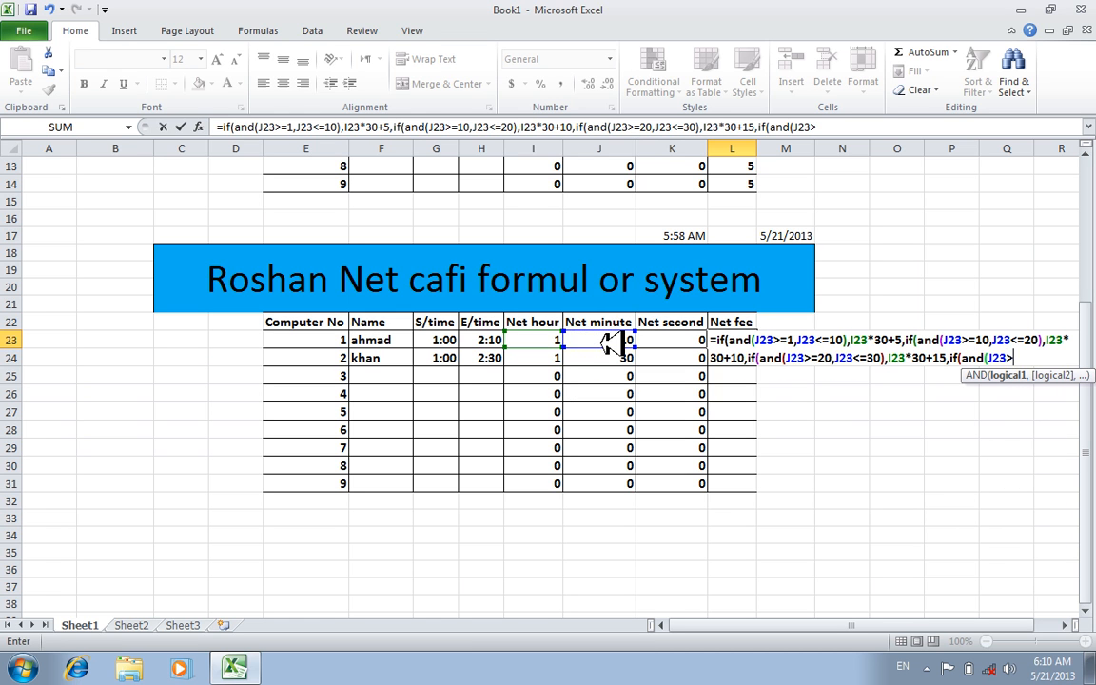
text(30,)
click(609, 345)
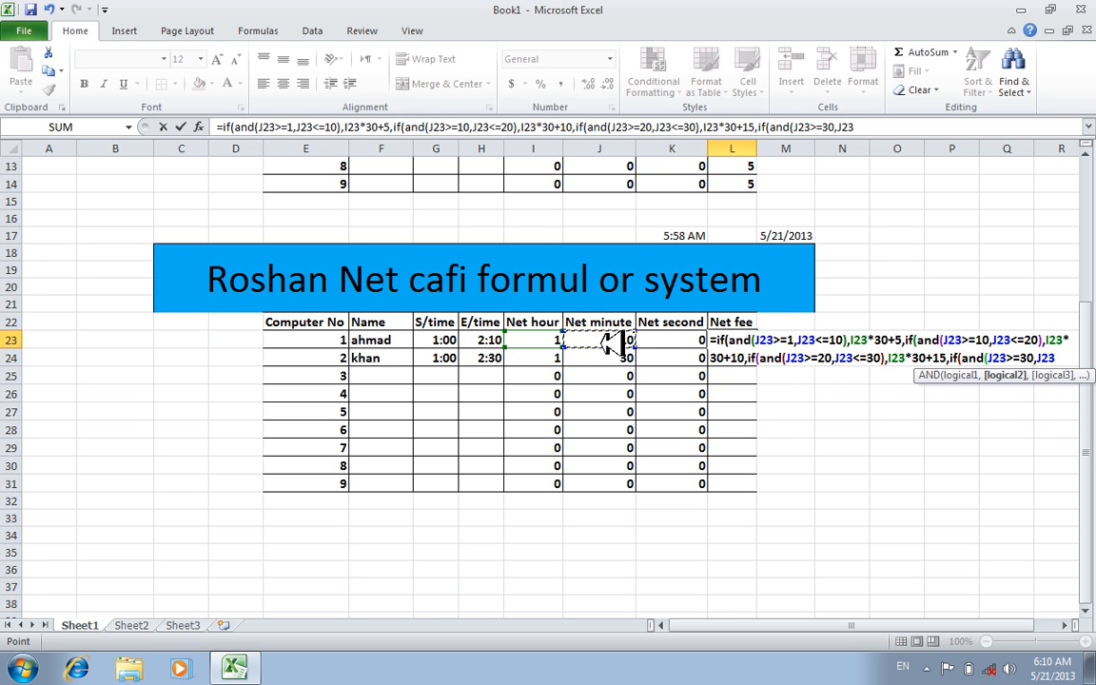
text(<=40)
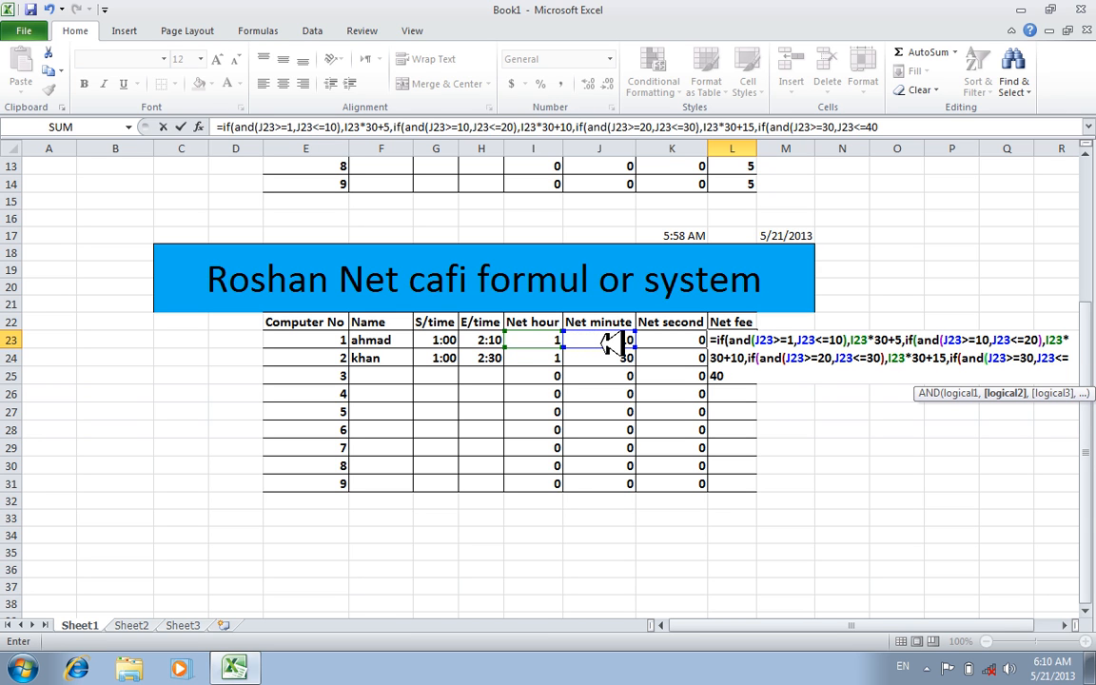
text(),)
click(555, 345)
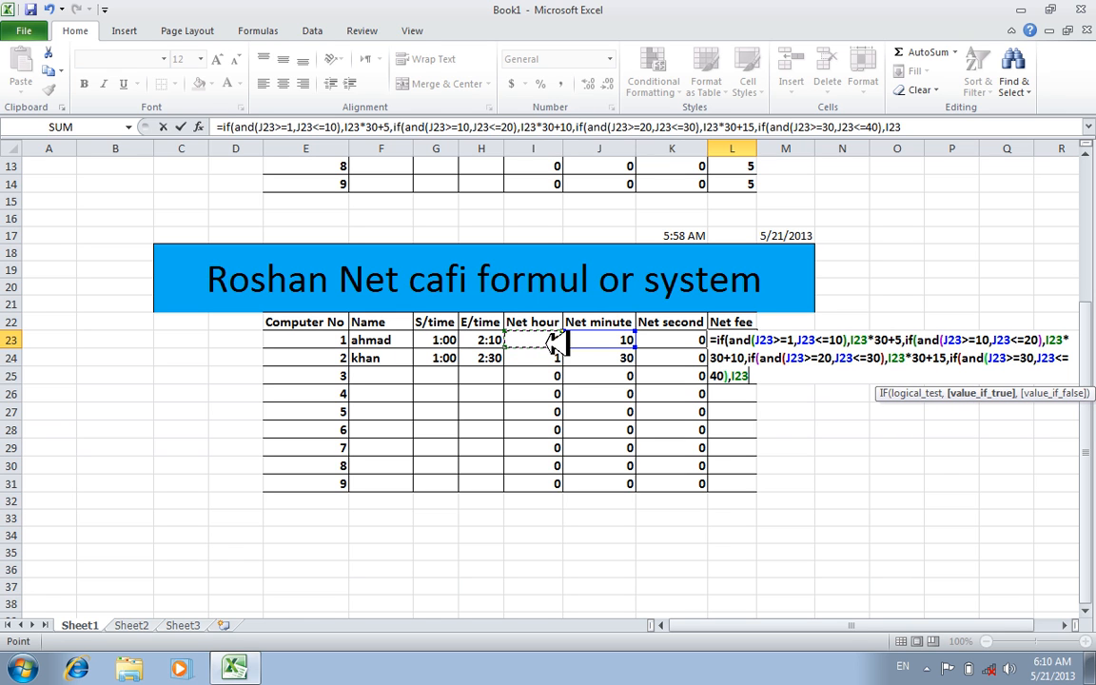
text(*30+20,if(l)
Step: Add a fifth tier condition, AND(J23>=40,J23<=50), to the L23 formula and try to enter it
key(BackSpace)
text(and)
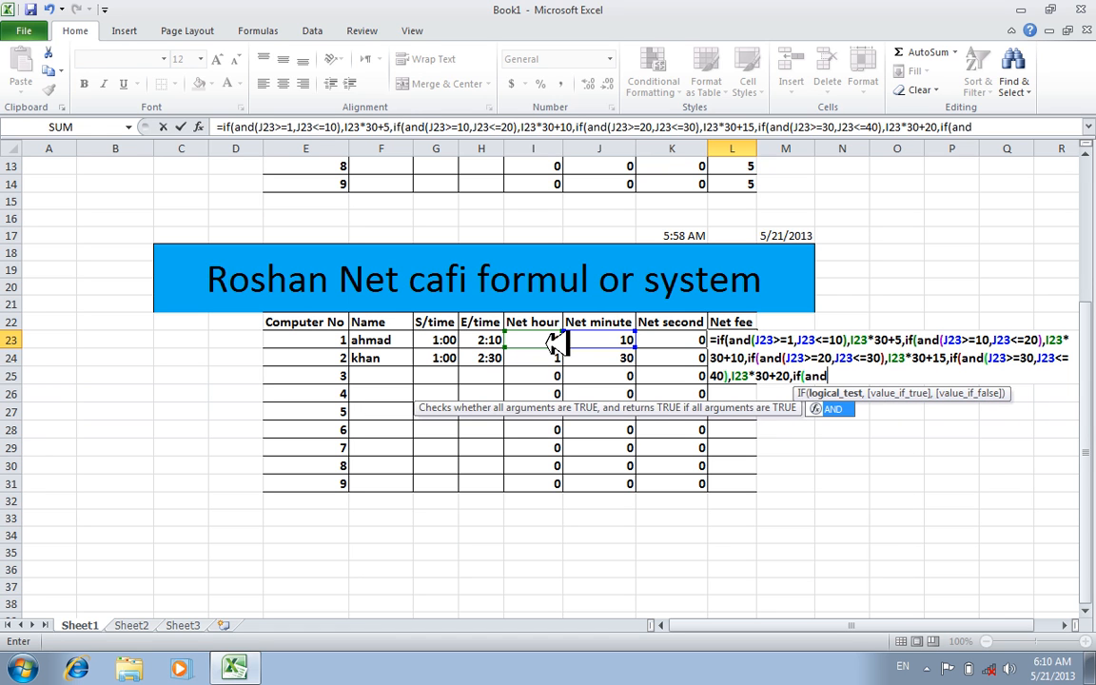
text(()
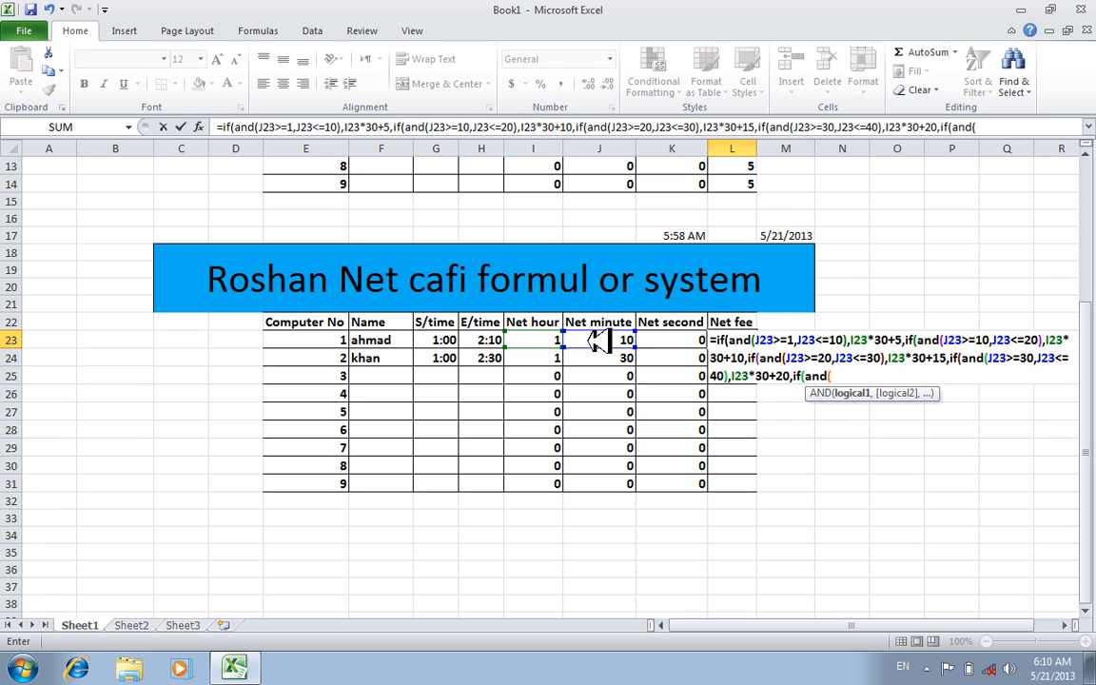
click(599, 343)
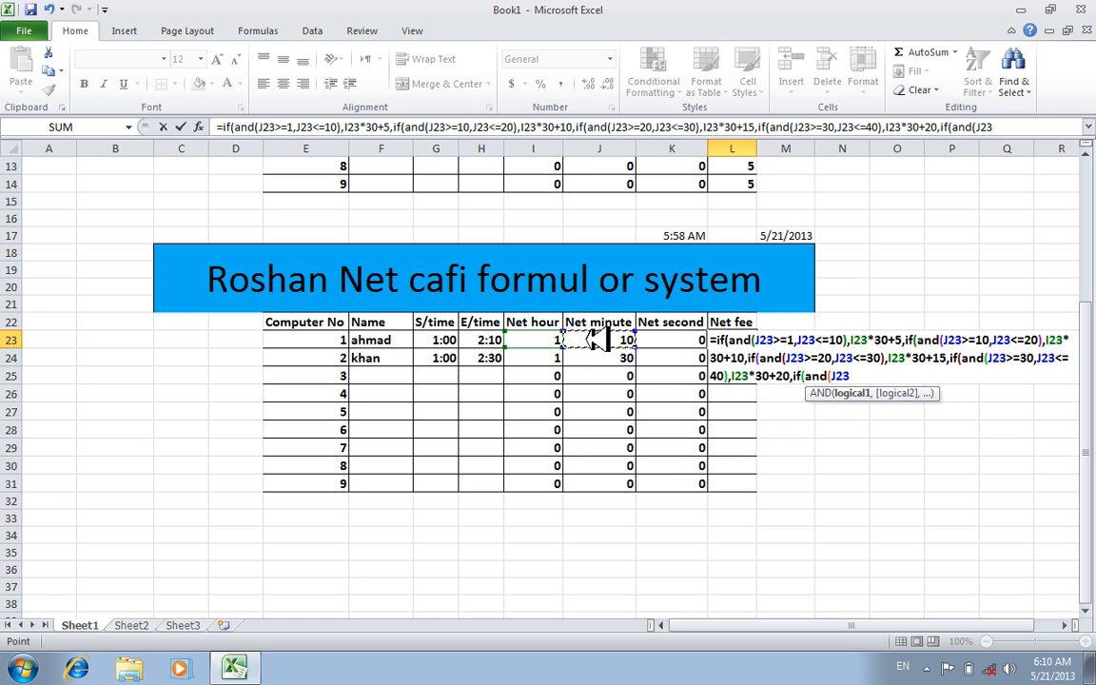
text(>=40,)
click(595, 342)
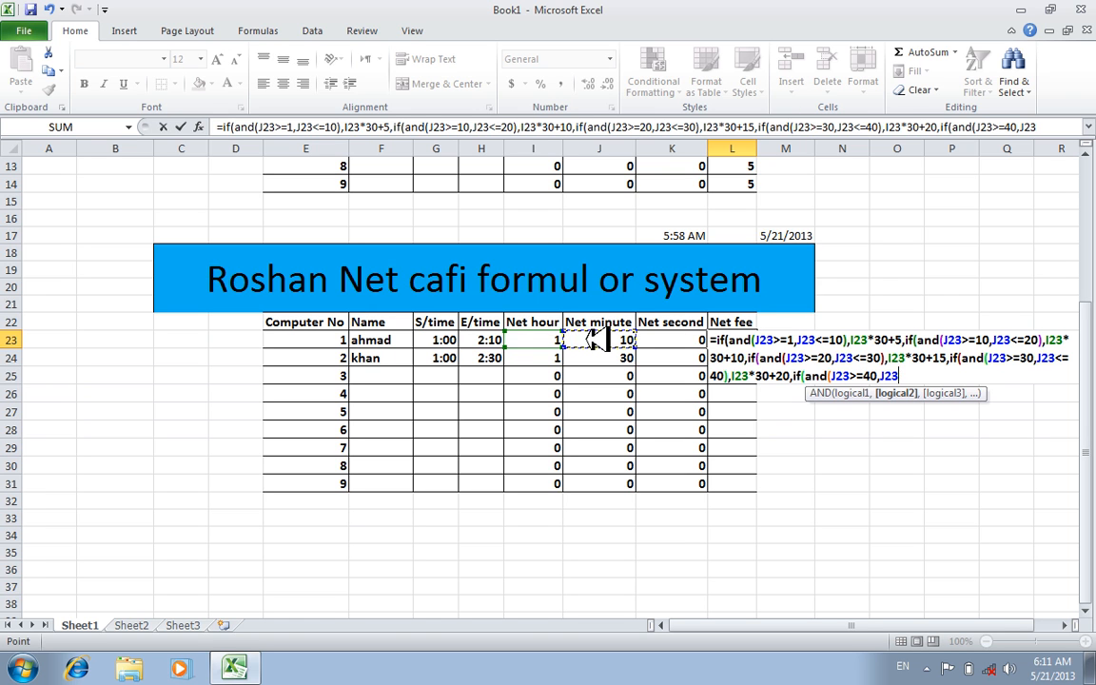
text(<=50)
key(Return)
key(Return)
key(BackSpace)
key(BackSpace)
key(BackSpace)
key(BackSpace)
key(BackSpace)
key(BackSpace)
key(BackSpace)
key(BackSpace)
key(BackSpace)
key(BackSpace)
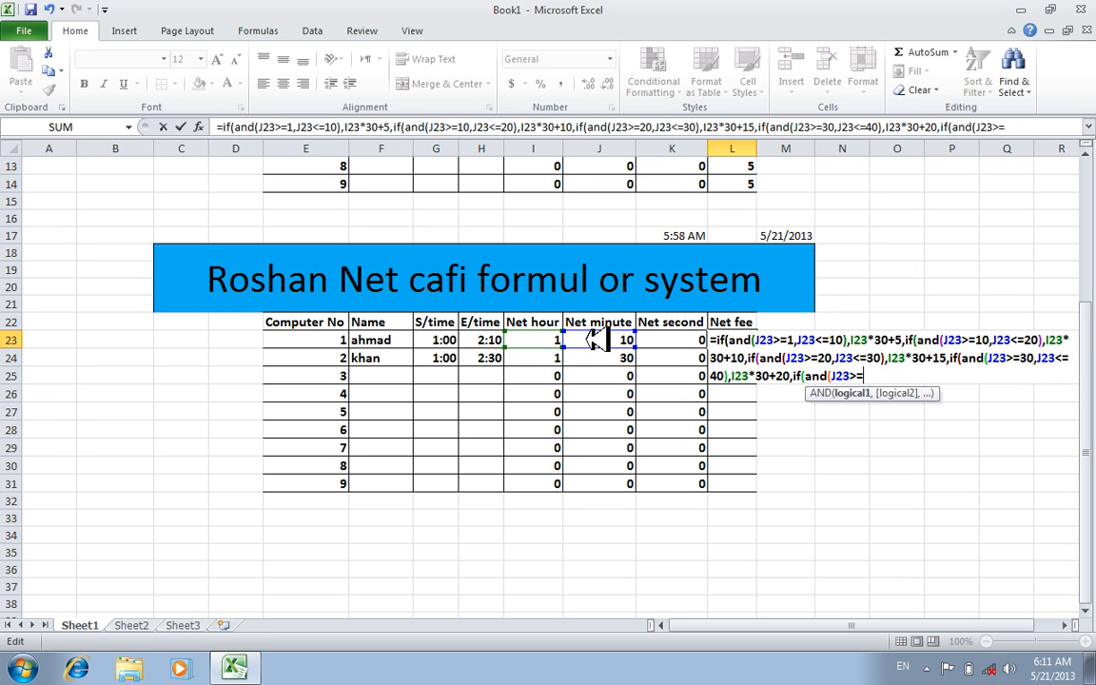
text(30,)
click(595, 341)
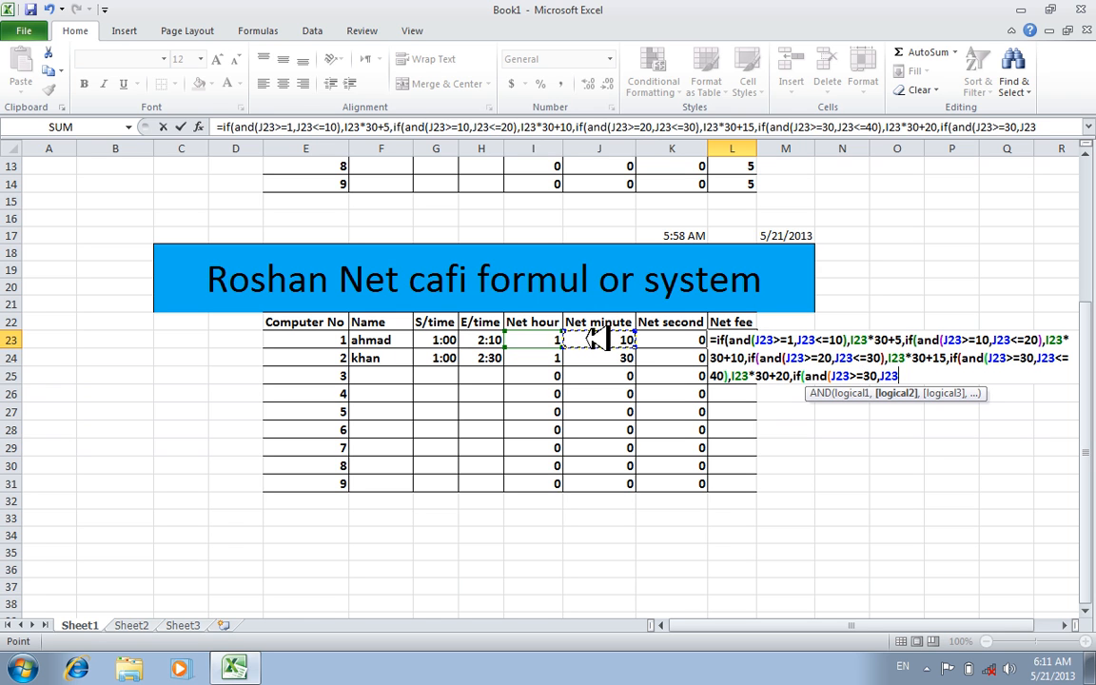
text(<=)
key(BackSpace)
key(BackSpace)
key(BackSpace)
key(BackSpace)
key(BackSpace)
key(BackSpace)
key(BackSpace)
key(BackSpace)
key(BackSpace)
key(BackSpace)
key(BackSpace)
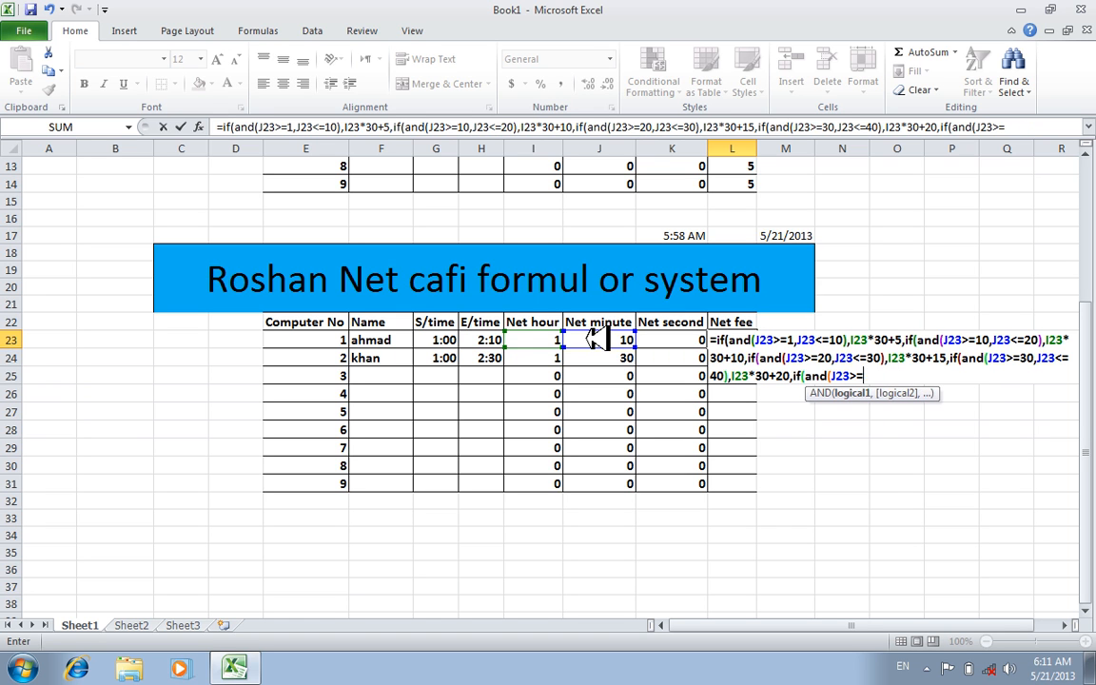
key(BackSpace)
key(BackSpace)
Step: Write the fifth tier of the L23 formula as AND(J23>=40,J23>=50) returning I23*30+25
click(581, 340)
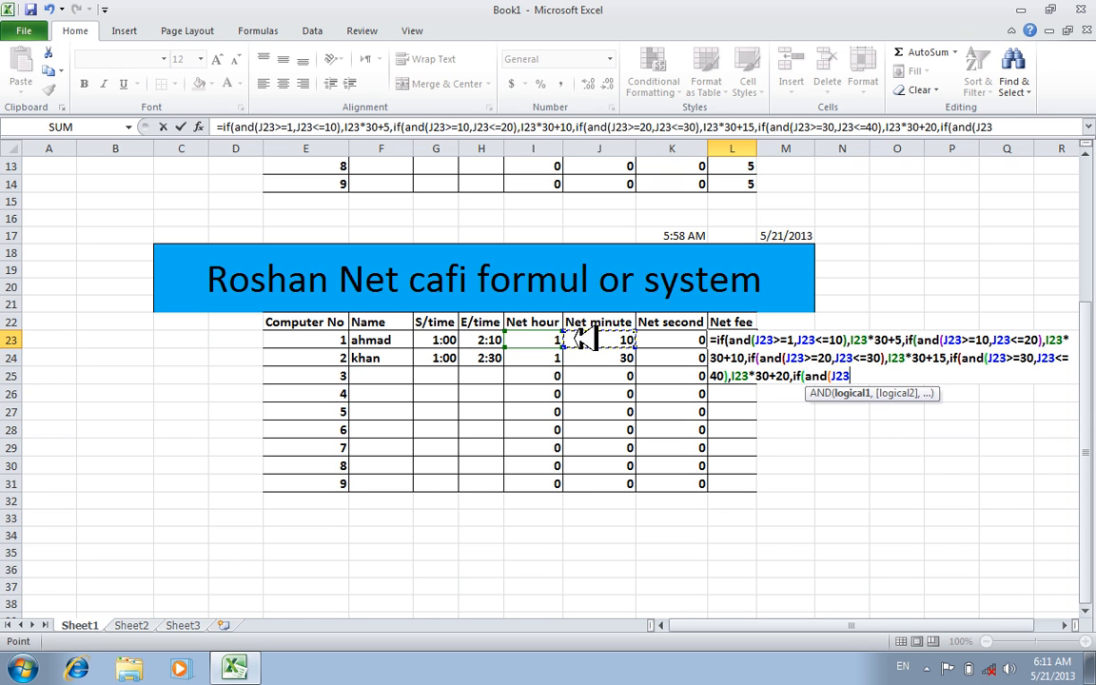
text(>=)
text(300)
key(BackSpace)
key(BackSpace)
key(BackSpace)
text(50)
key(BackSpace)
key(BackSpace)
text(40,J23)
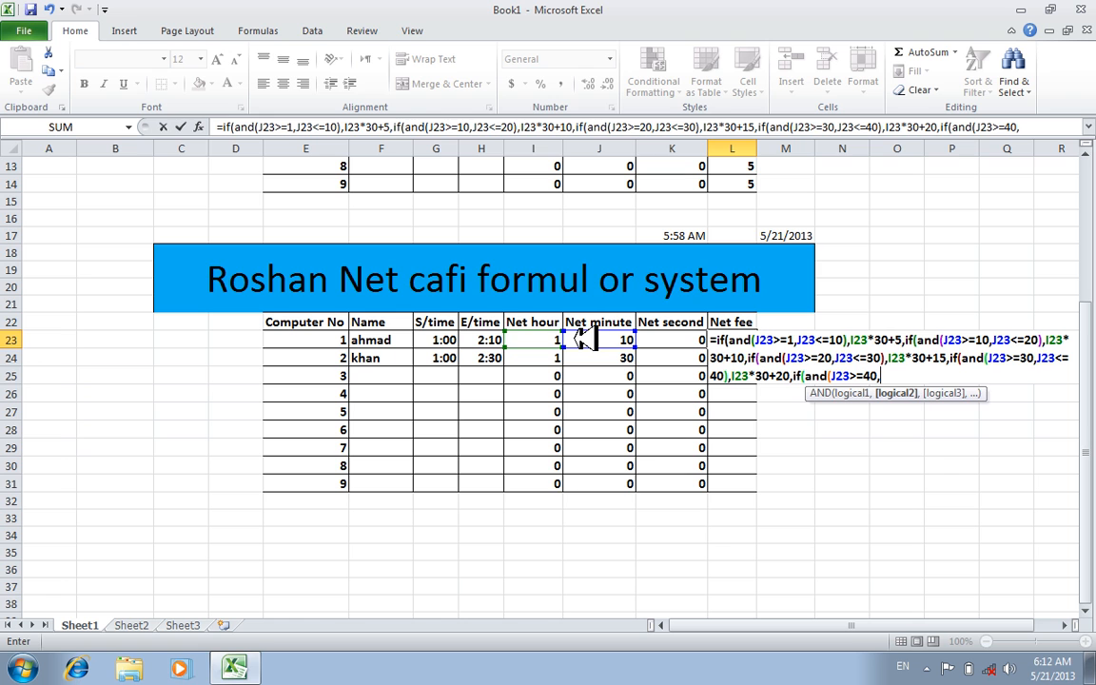
click(600, 347)
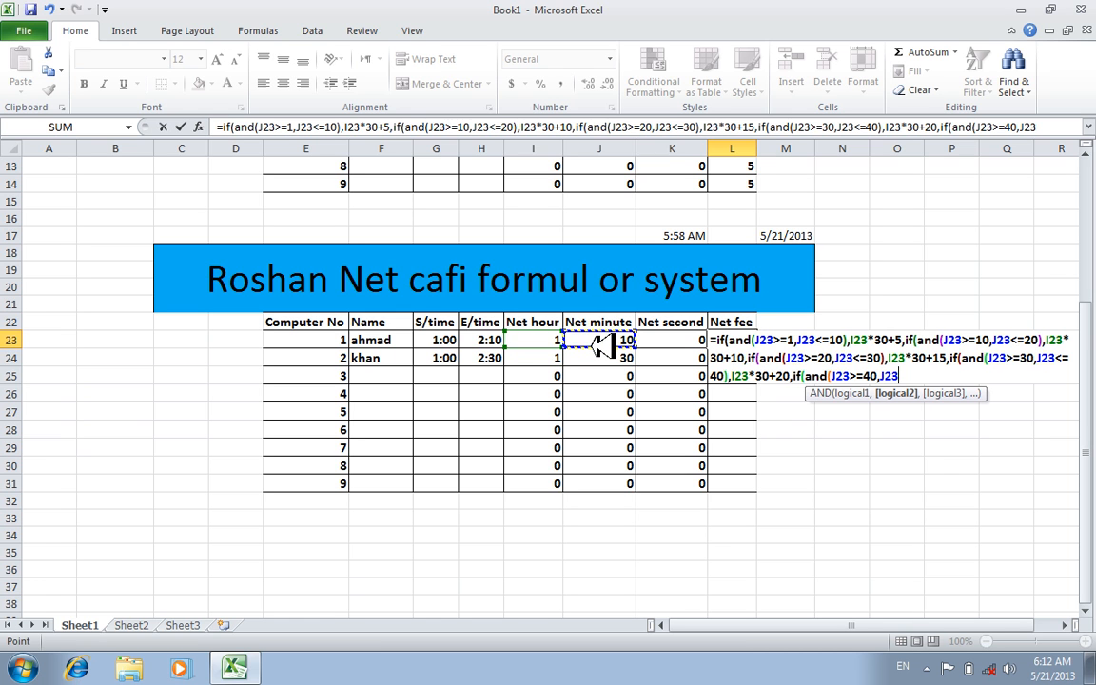
text(>=50),)
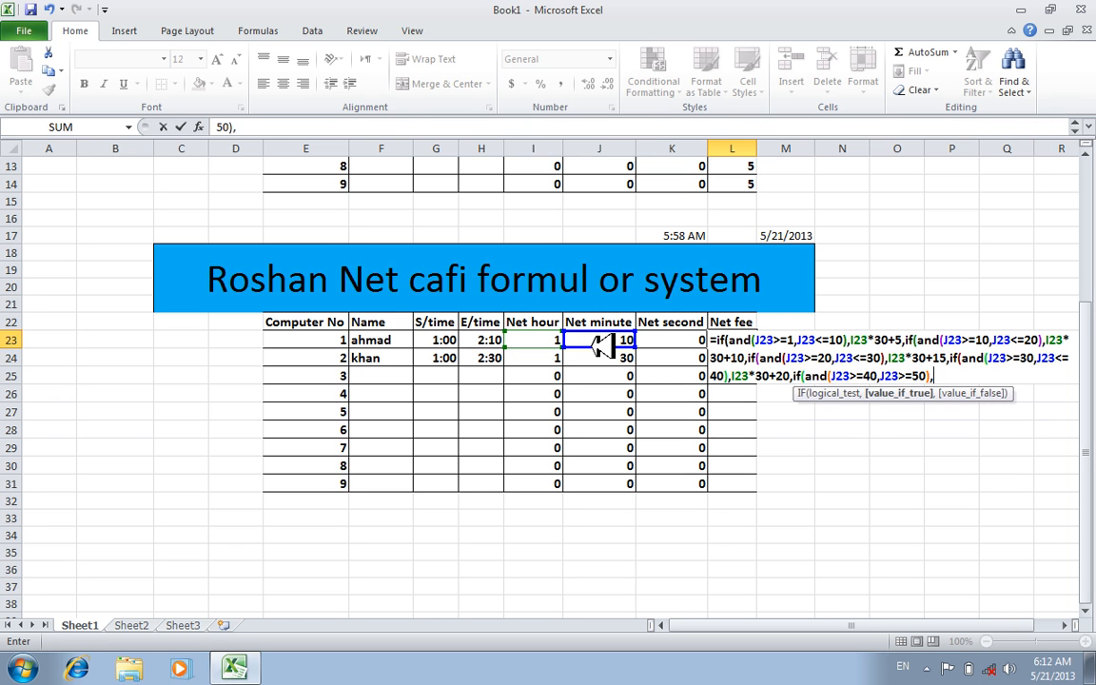
click(550, 343)
text(*)
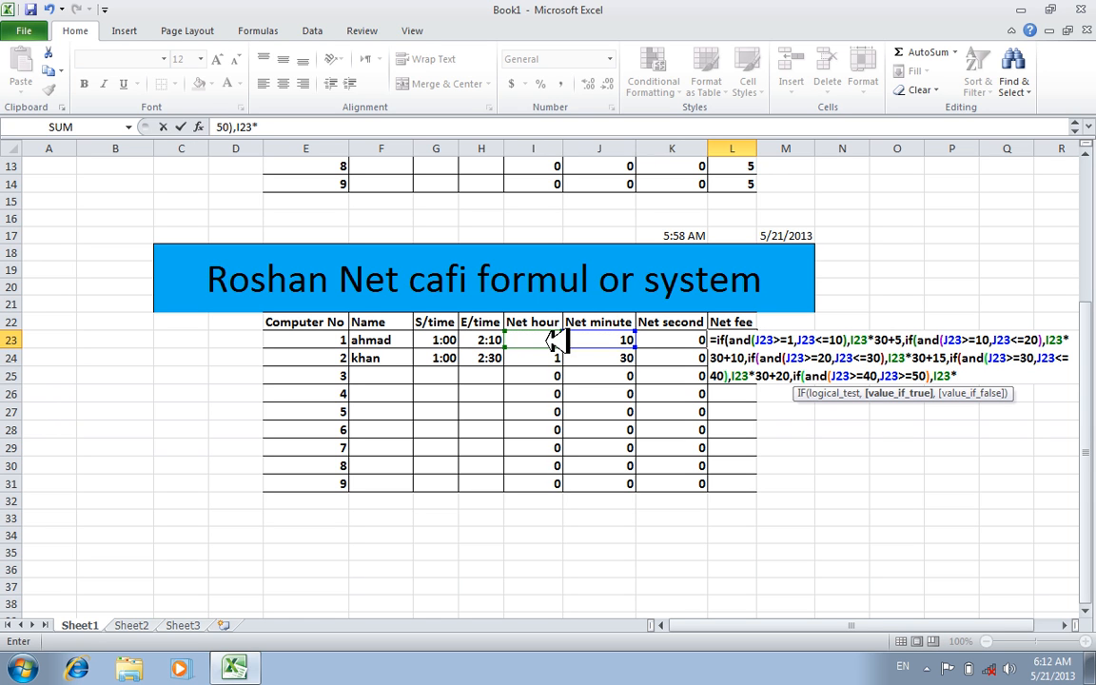
text(30+)
text(25,)
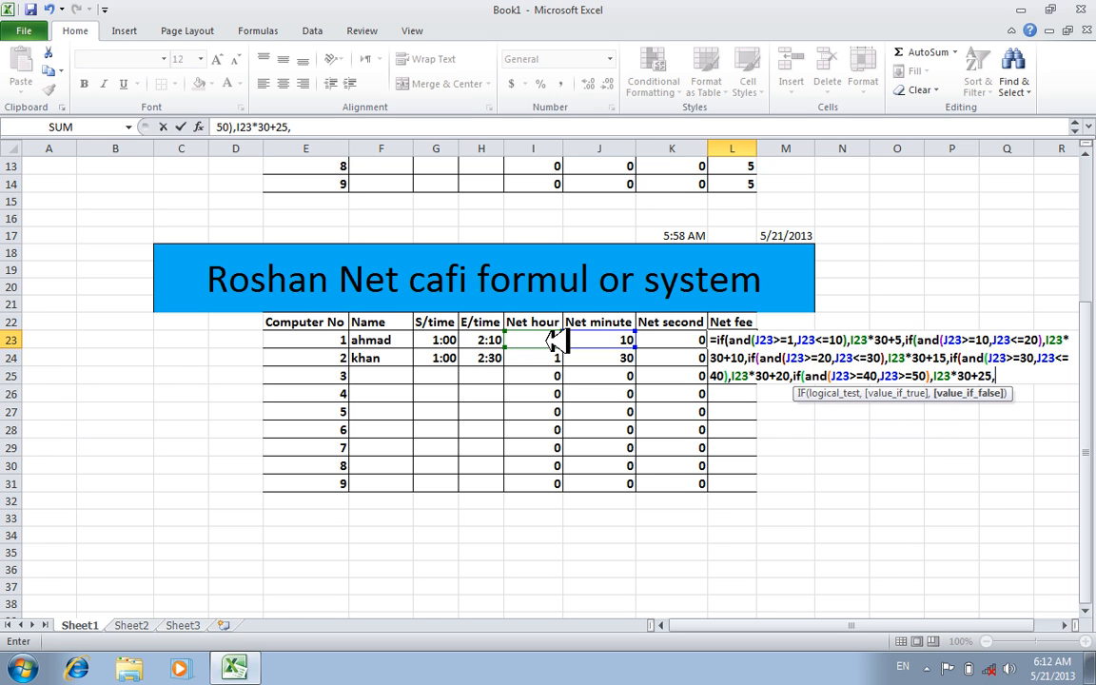
Step: Nest a sixth IF in the L23 formula with AND(J23>=50,J23<=60) returning I23*30+30
text(if(and()
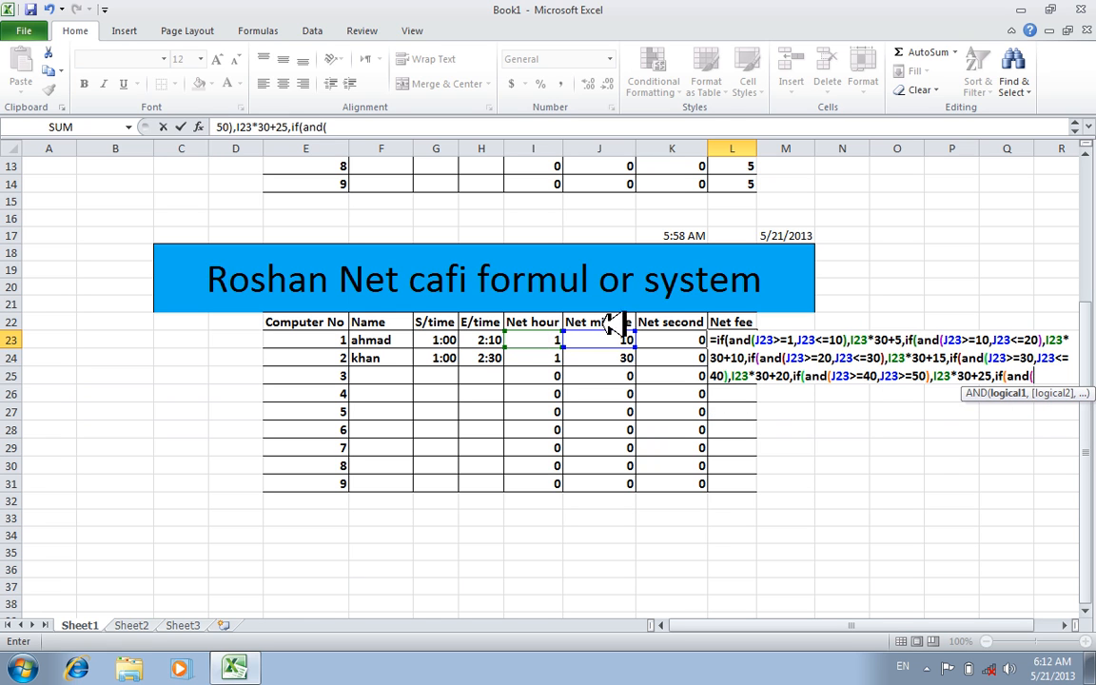
click(599, 340)
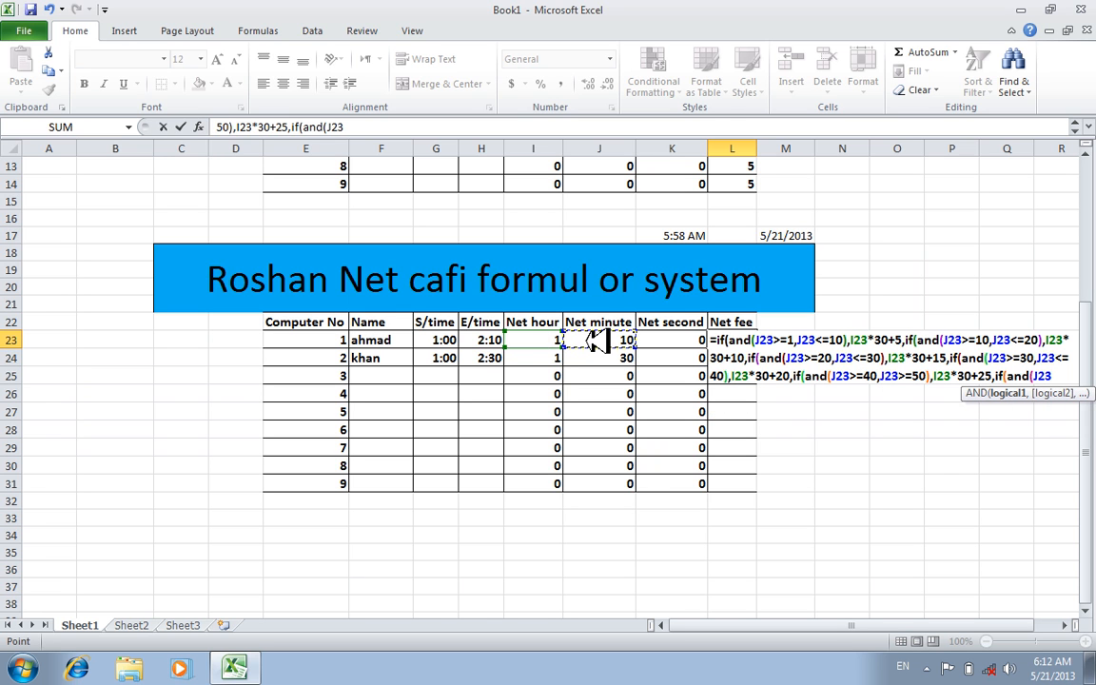
text(>=50,)
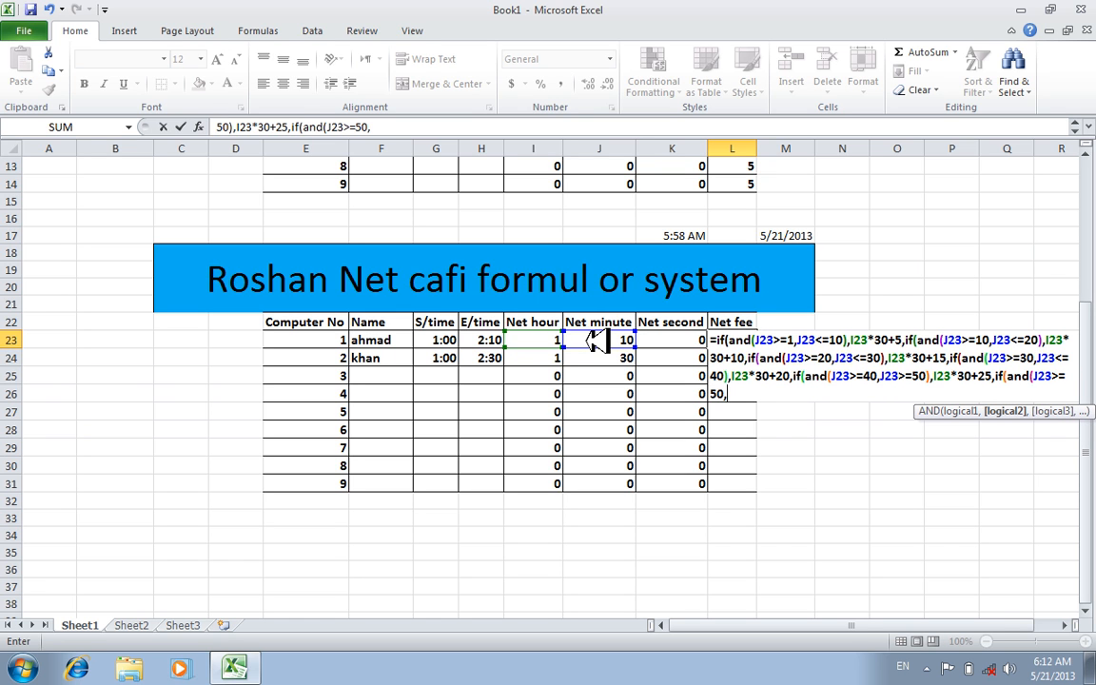
click(595, 342)
text(<=60)
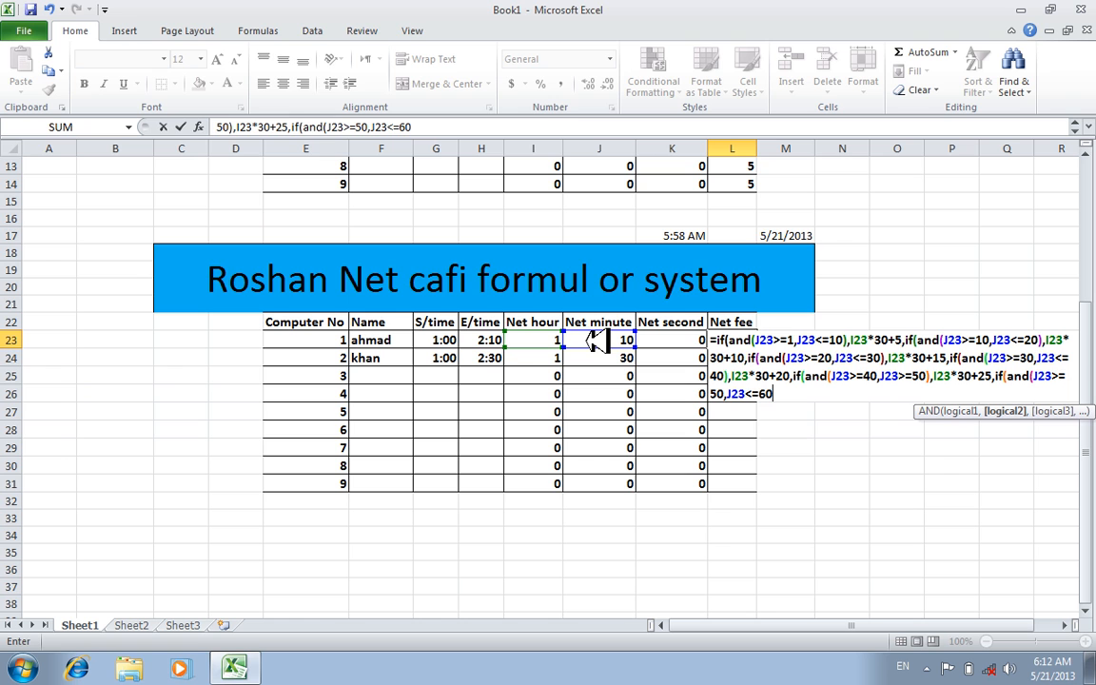
text()m)
key(BackSpace)
text(,)
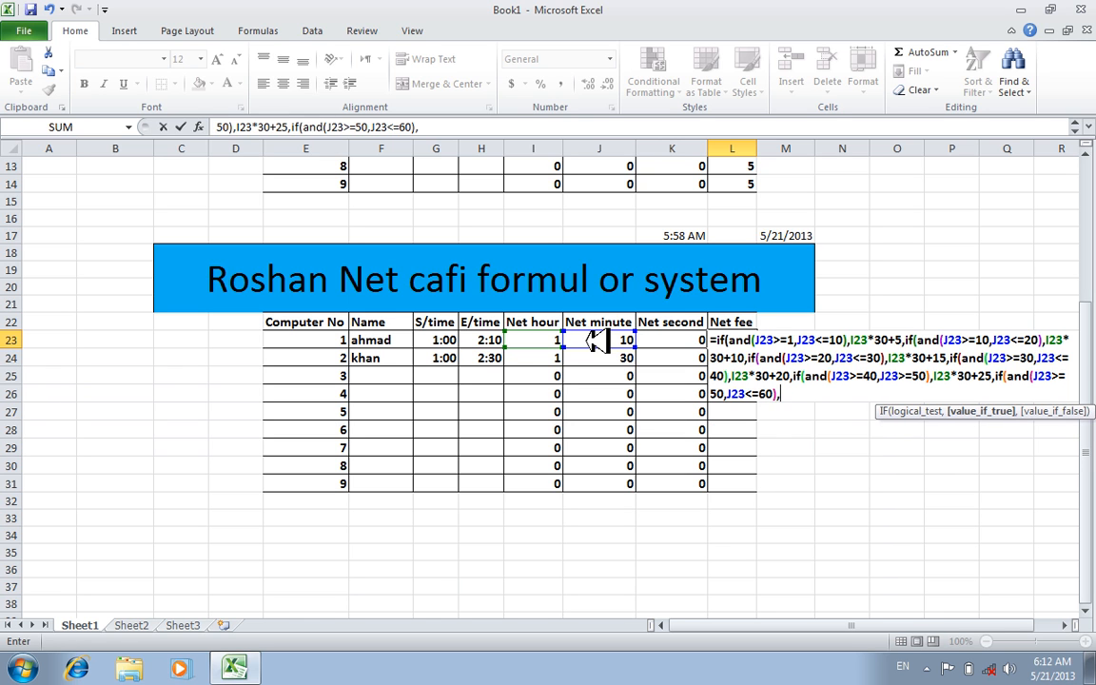
click(540, 339)
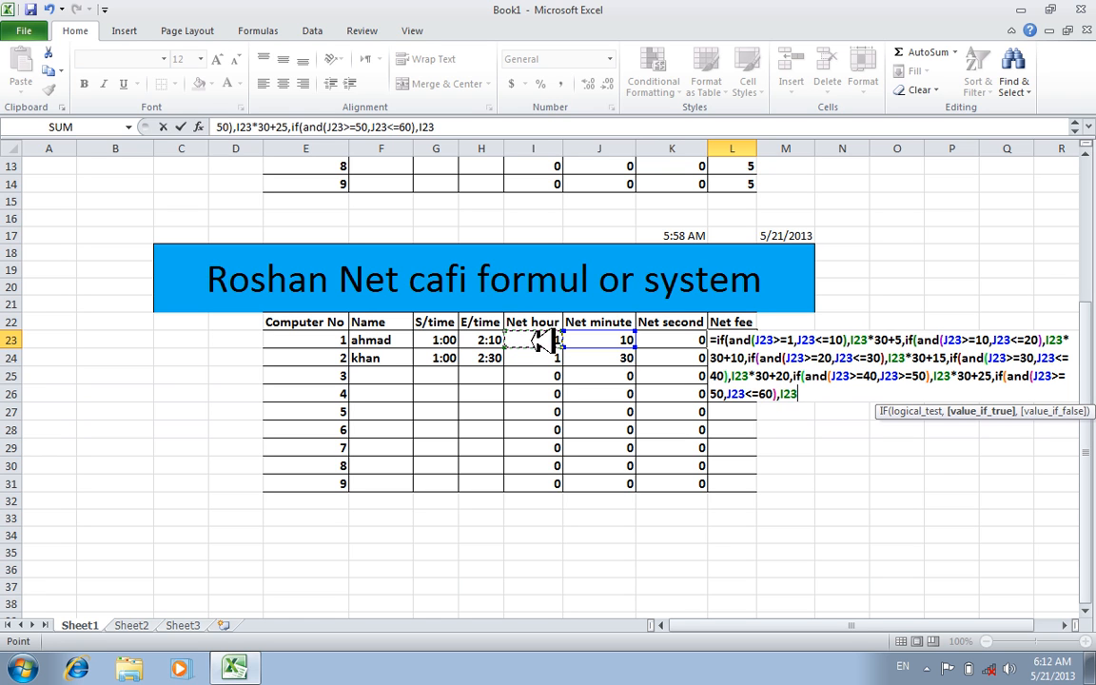
text(*30+30)
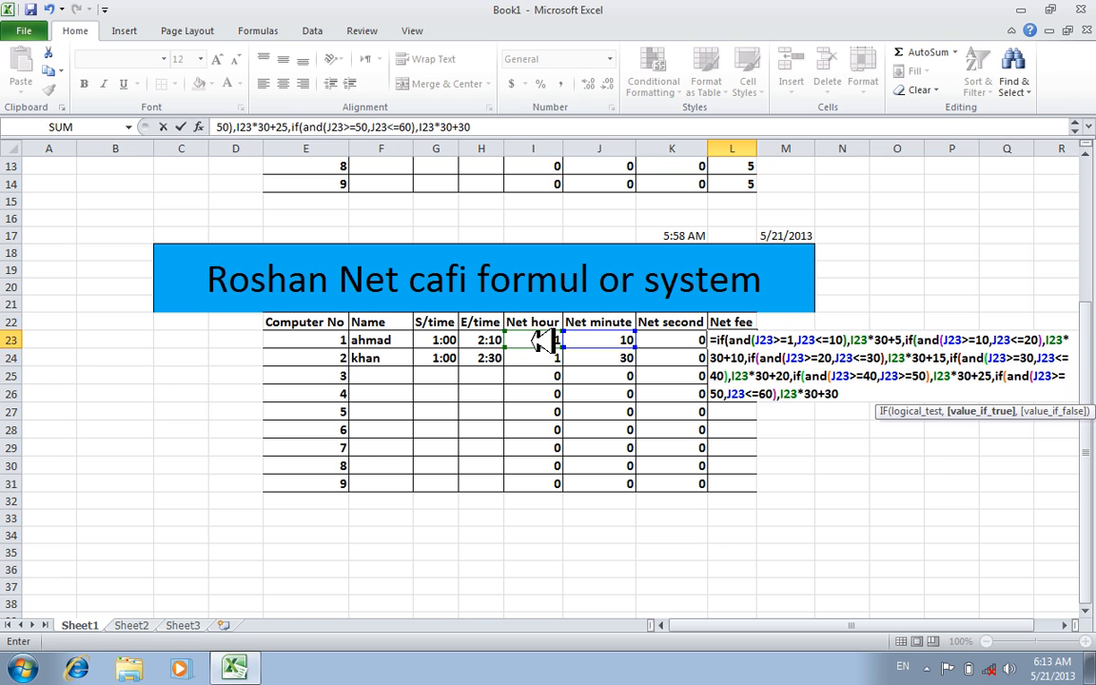
Step: Finish the L23 formula with I23*30 as the final false value, close all nested IFs and enter it
text(,)
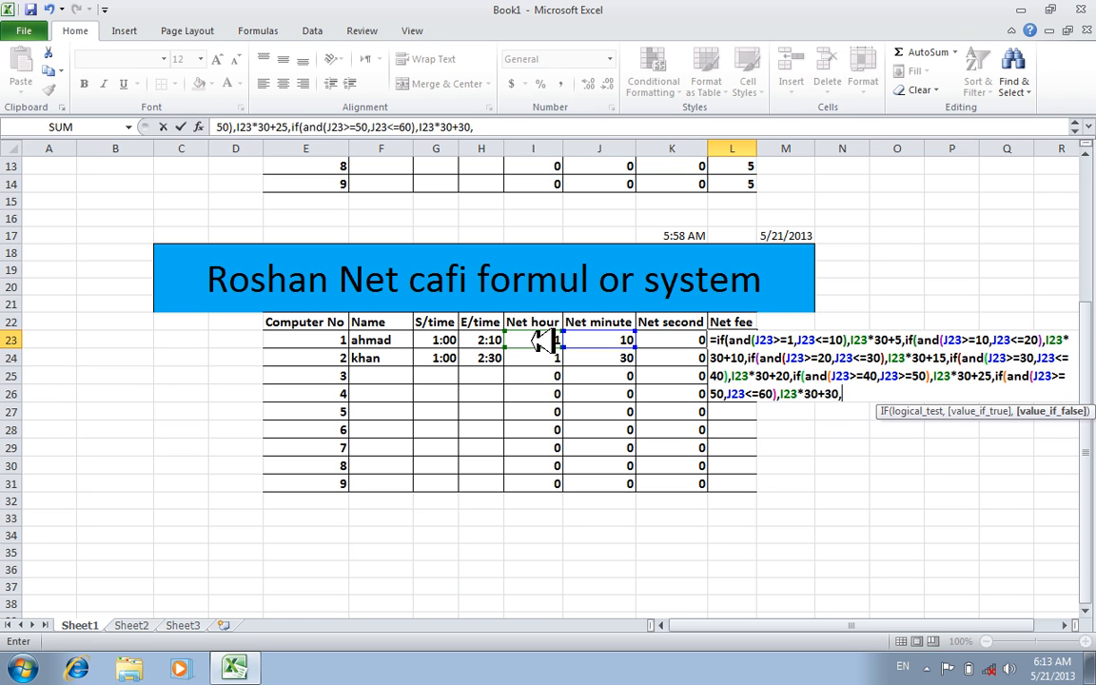
click(538, 343)
text(*30)
text())))))
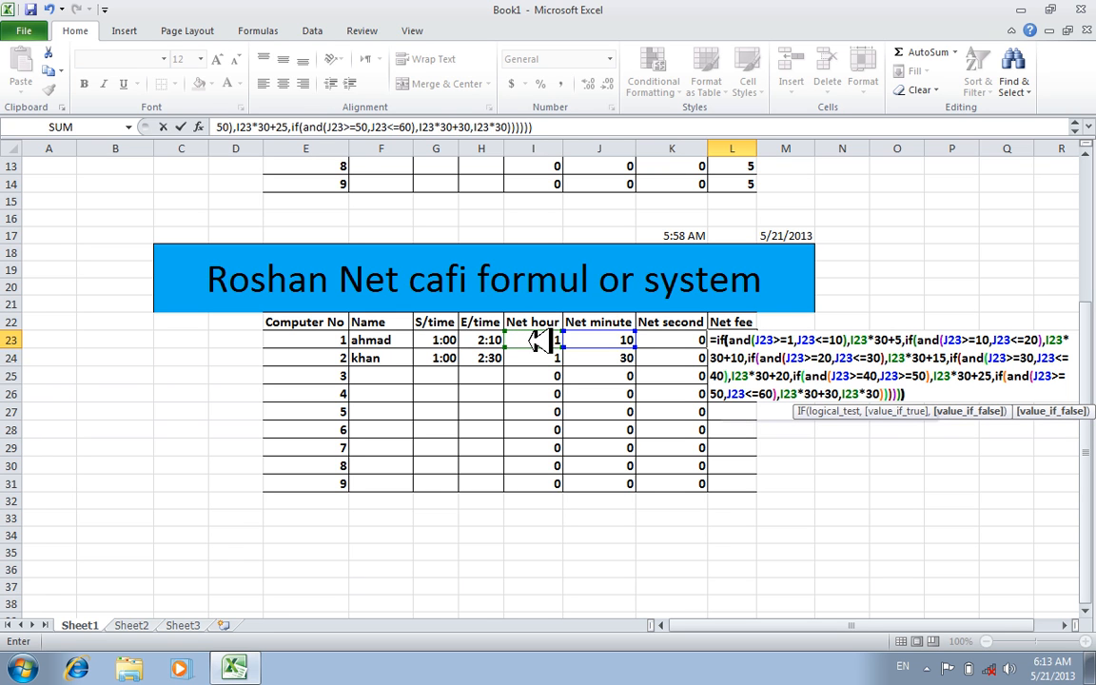
key(Return)
Step: Fill the L23 fee formula down the Net fee column through L31
key(Up)
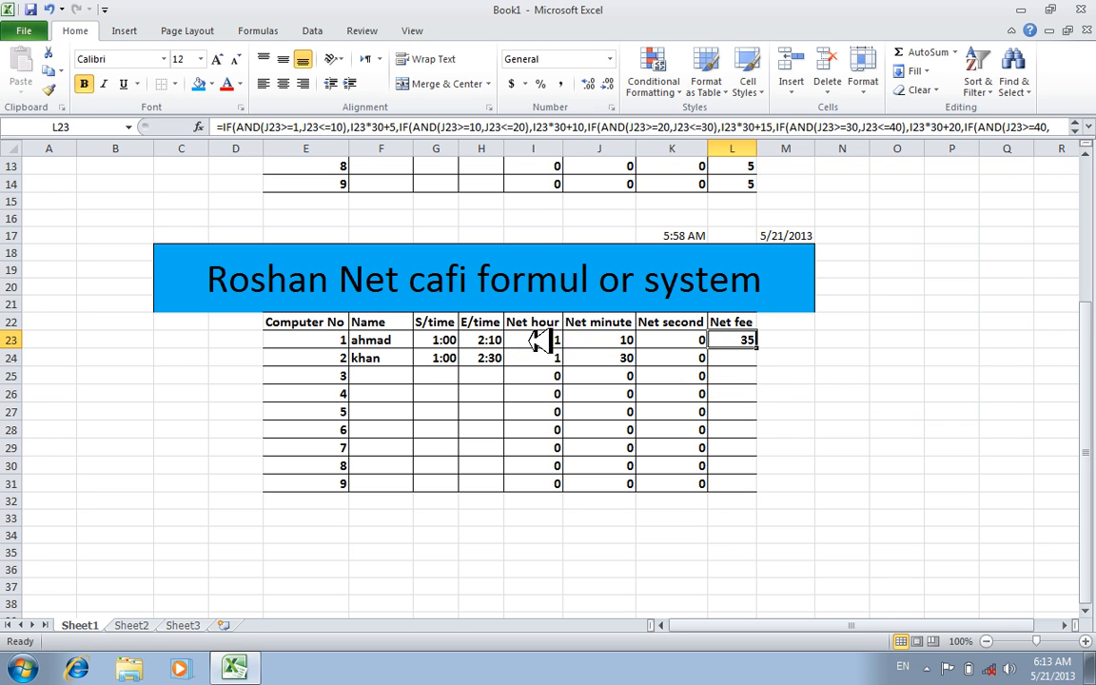
double_click(758, 348)
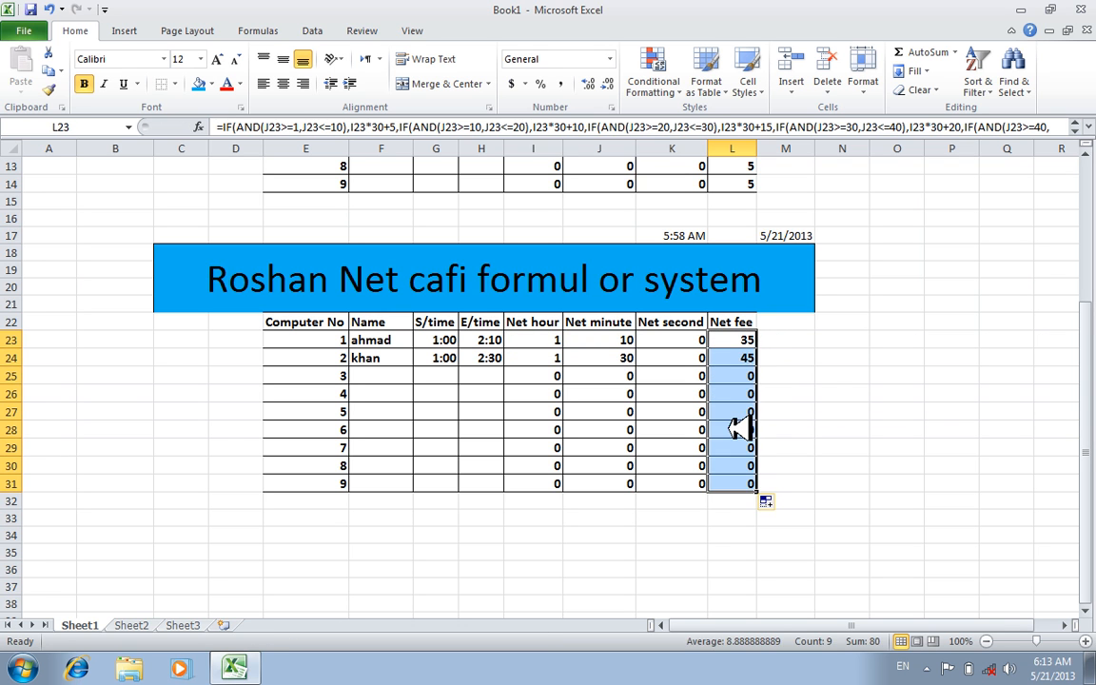
click(614, 428)
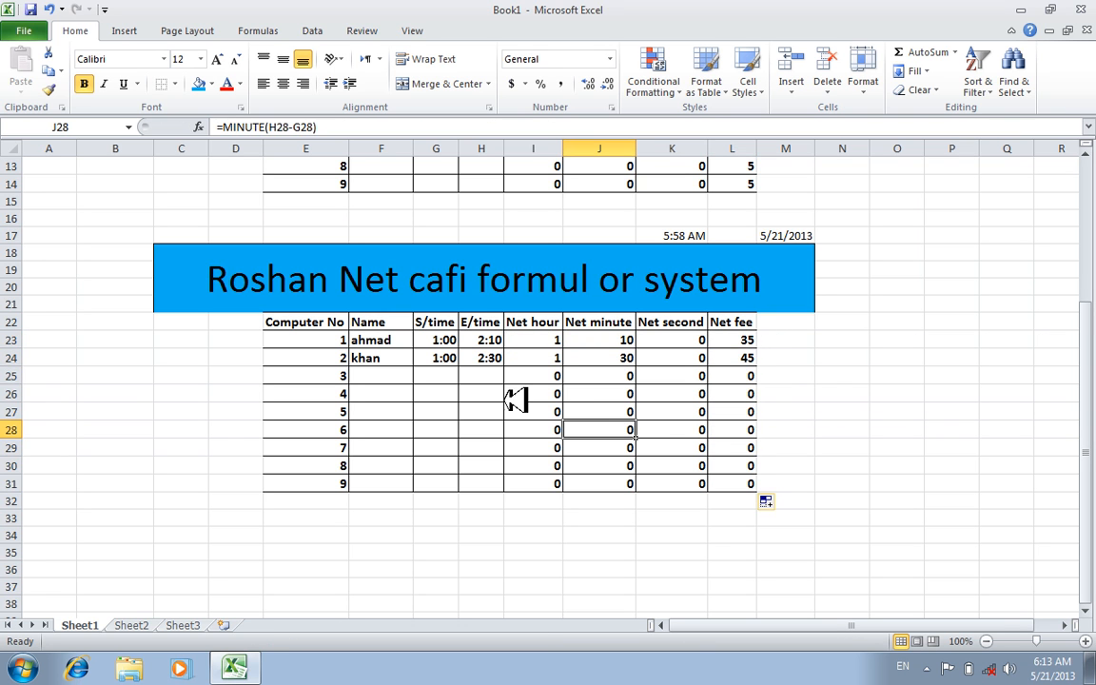
Step: Set the end time in H23, first row of the copied table, to 2:00
click(438, 357)
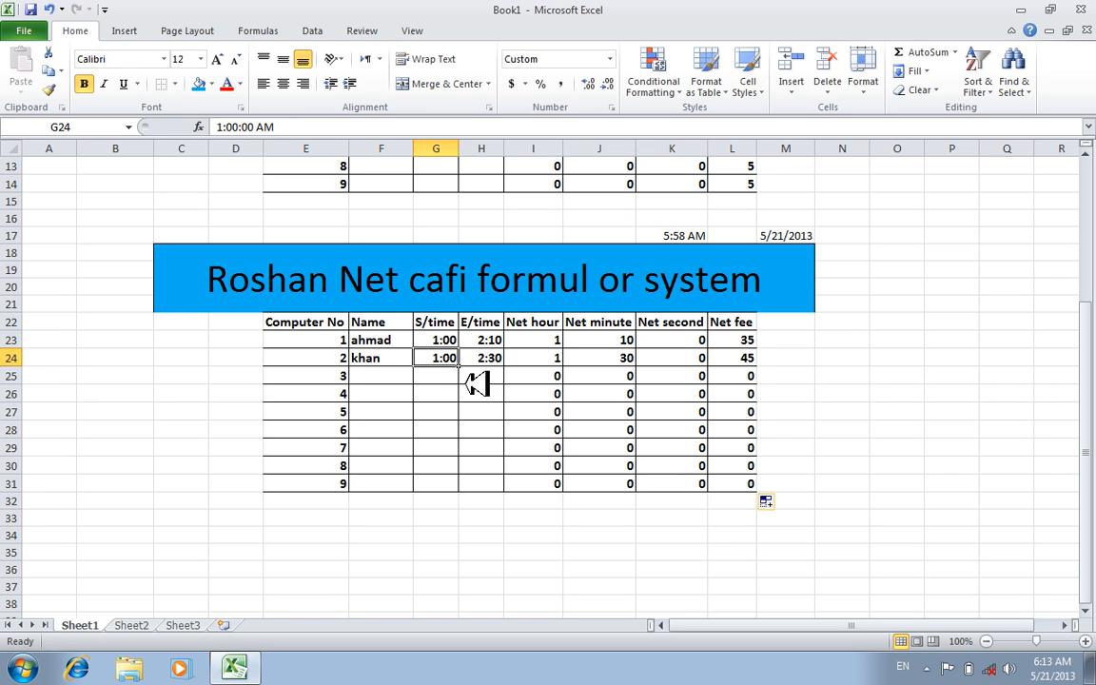
click(441, 340)
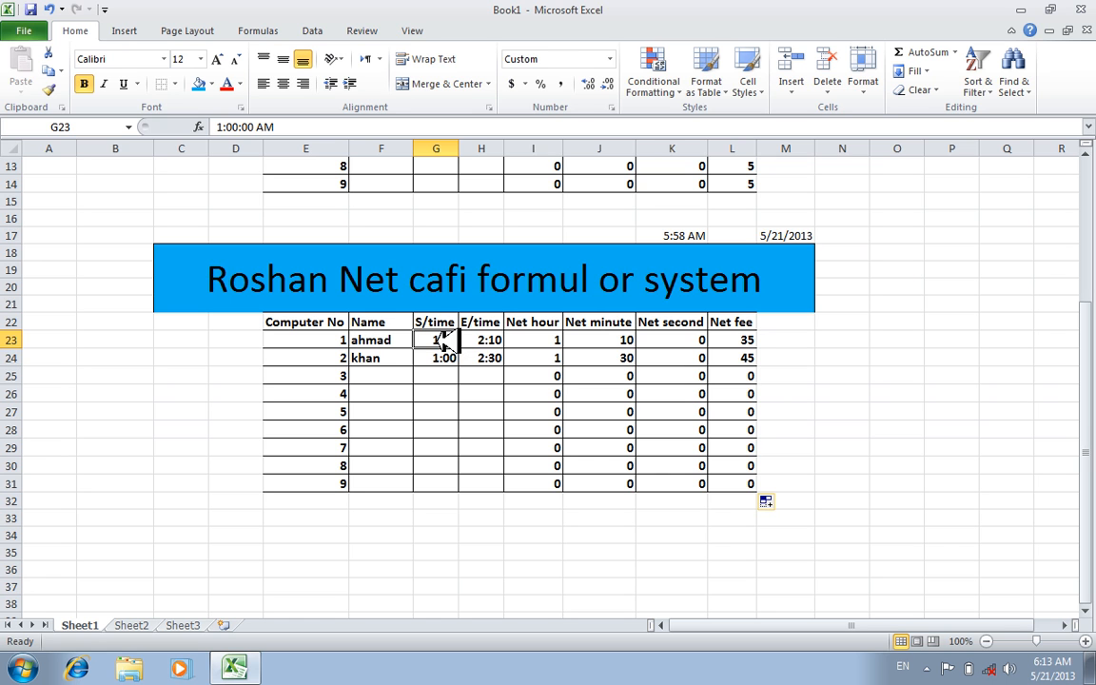
click(483, 343)
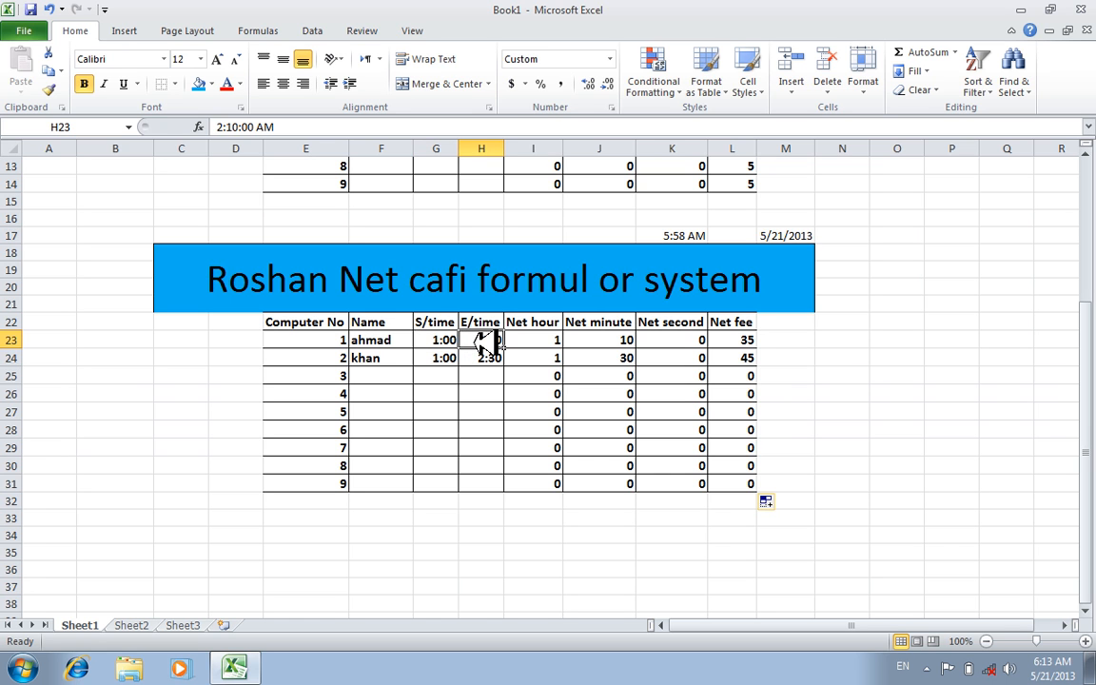
text(2:)
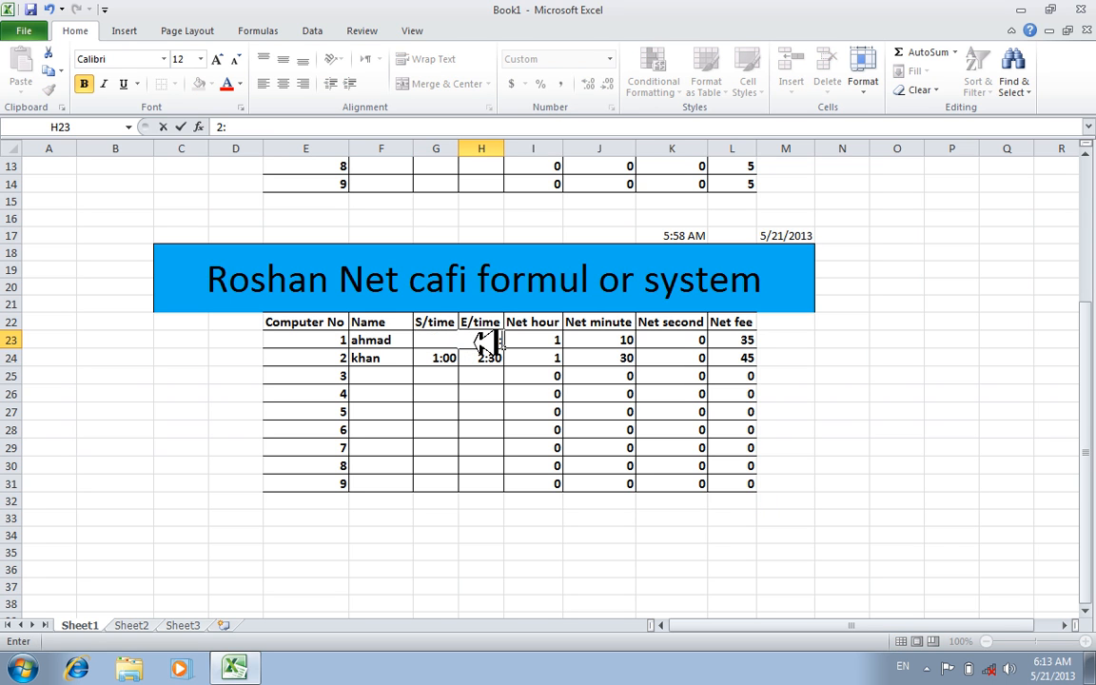
text(00)
key(Return)
key(Right)
click(489, 342)
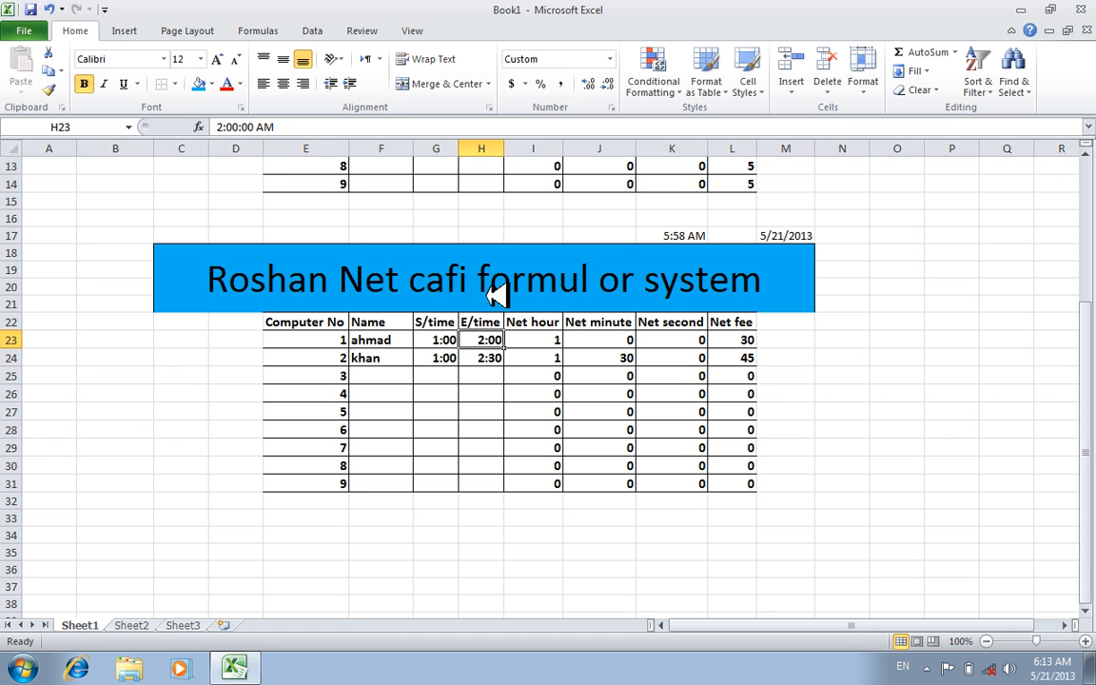
Step: Set the end time in H6, first row of the original table, to 2:00
drag(1091, 373, 1088, 232)
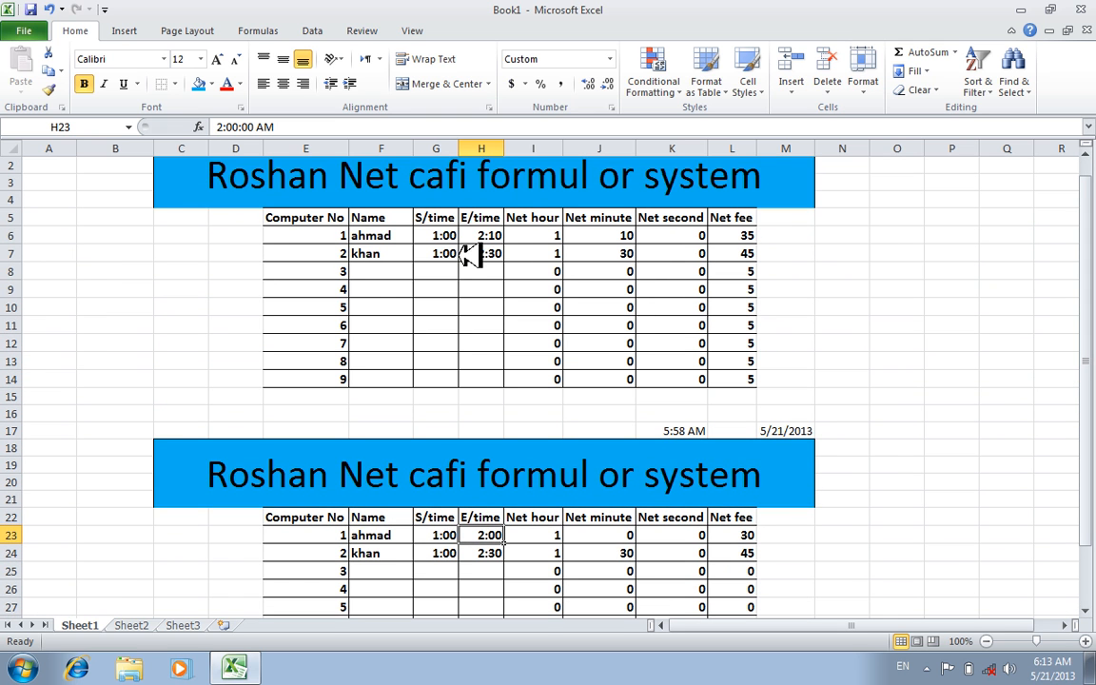
click(499, 236)
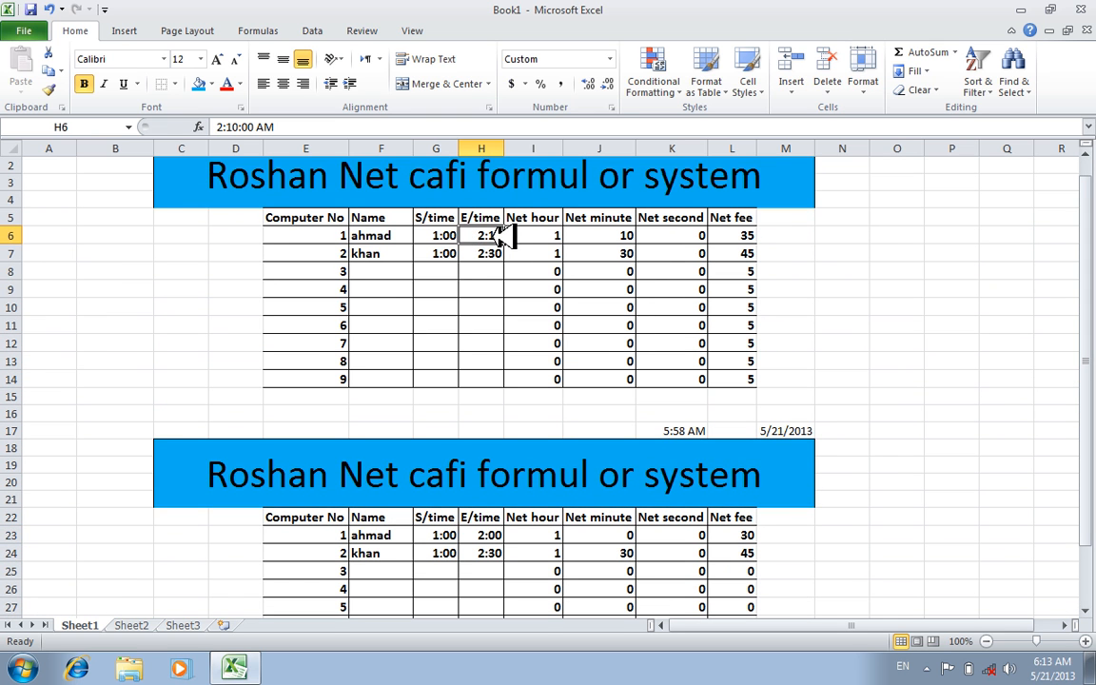
text(2:00)
key(Return)
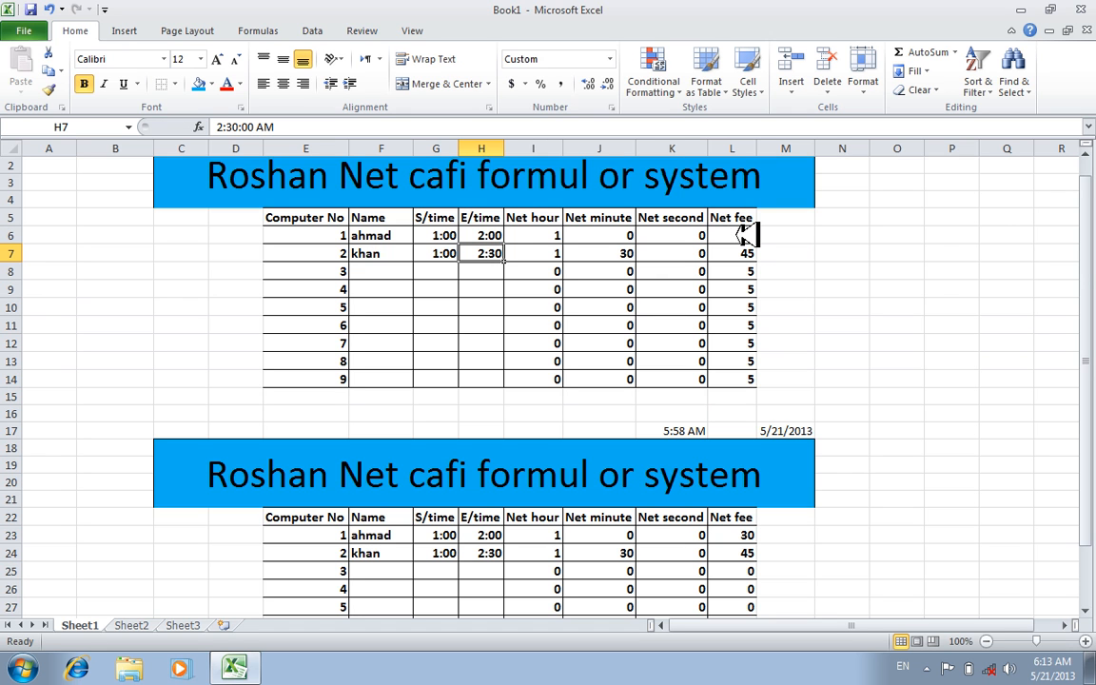
Step: Return to the copied table and set the end time in H23 to 2:30
drag(1085, 286, 1094, 385)
click(1090, 611)
click(1090, 611)
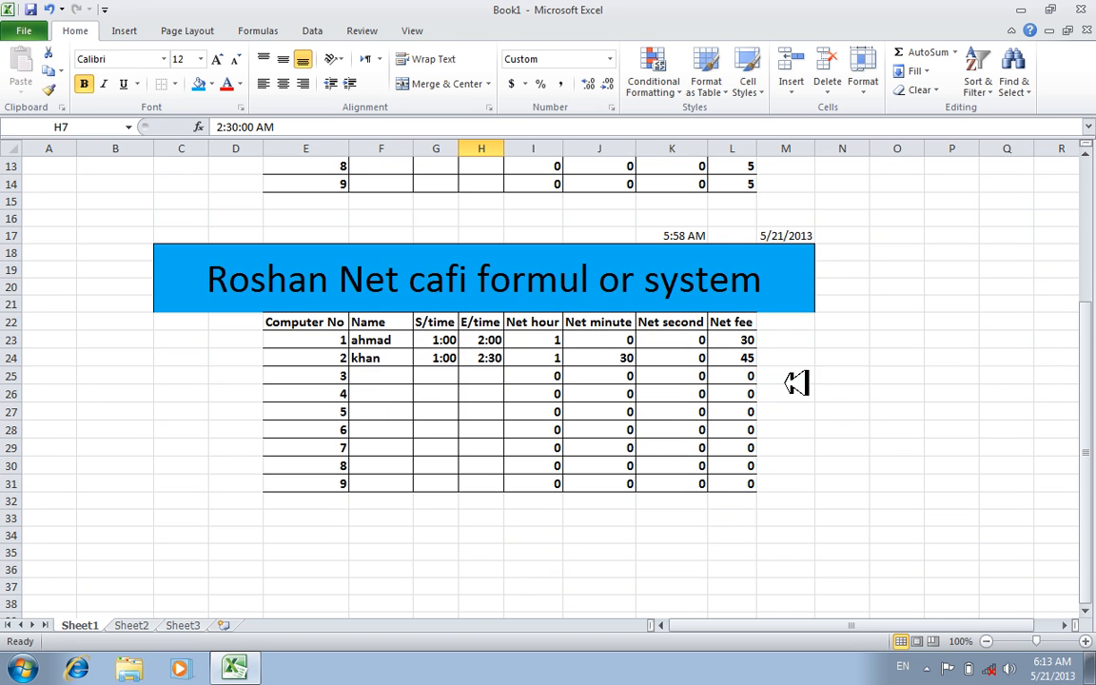
click(746, 343)
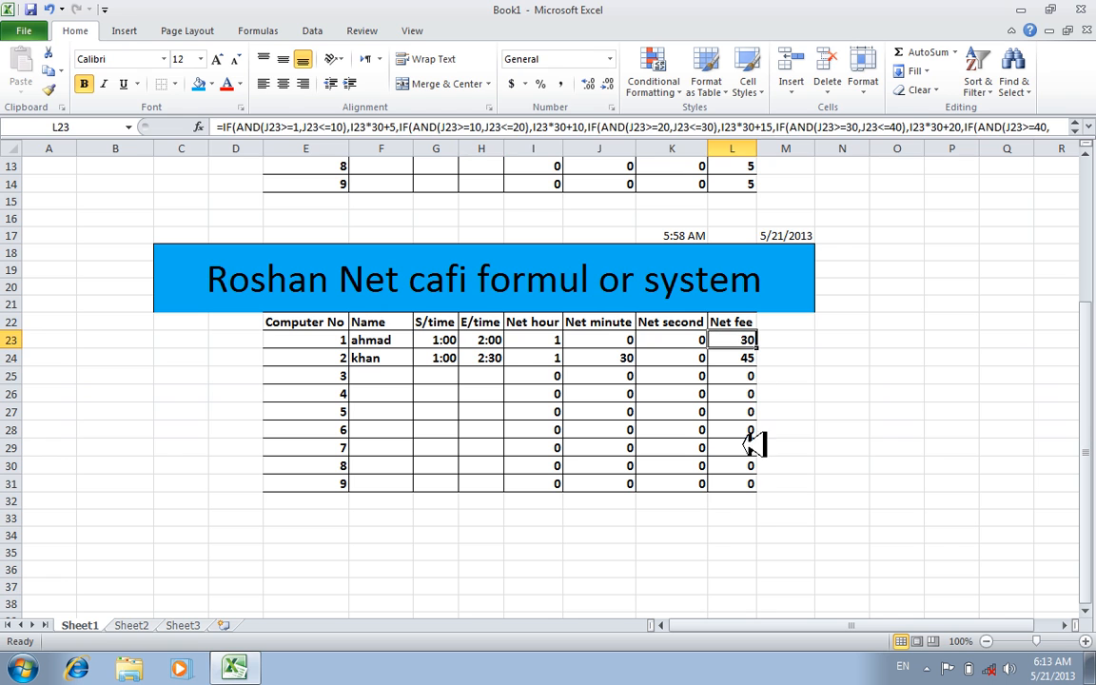
click(732, 524)
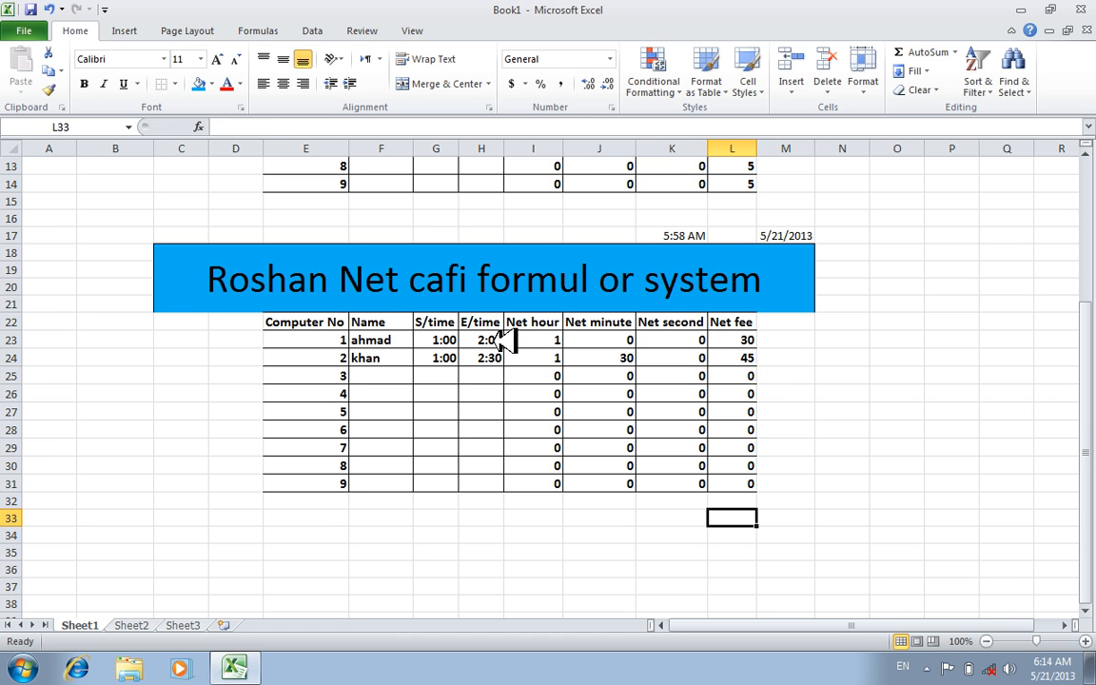
double_click(475, 341)
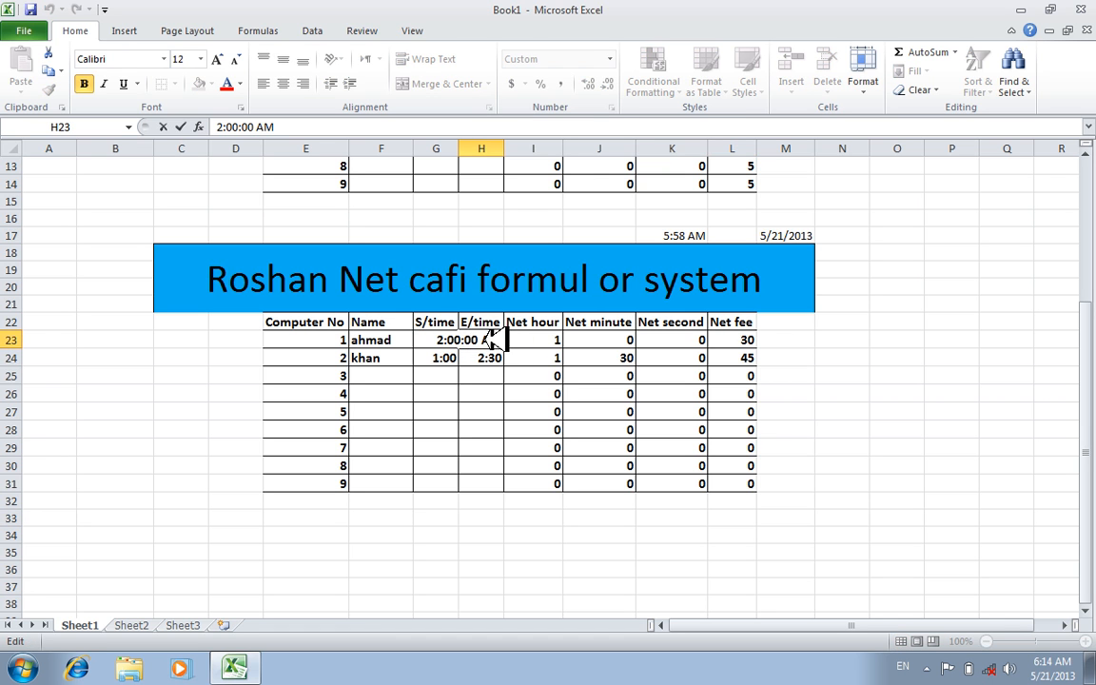
double_click(233, 127)
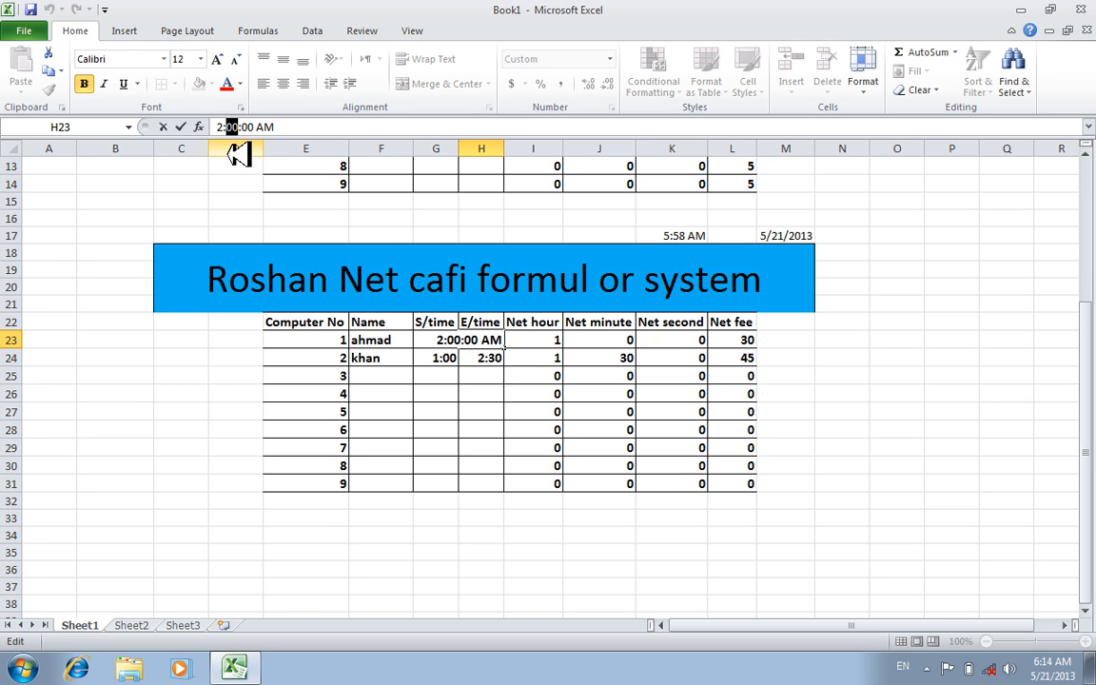
text(30)
key(Return)
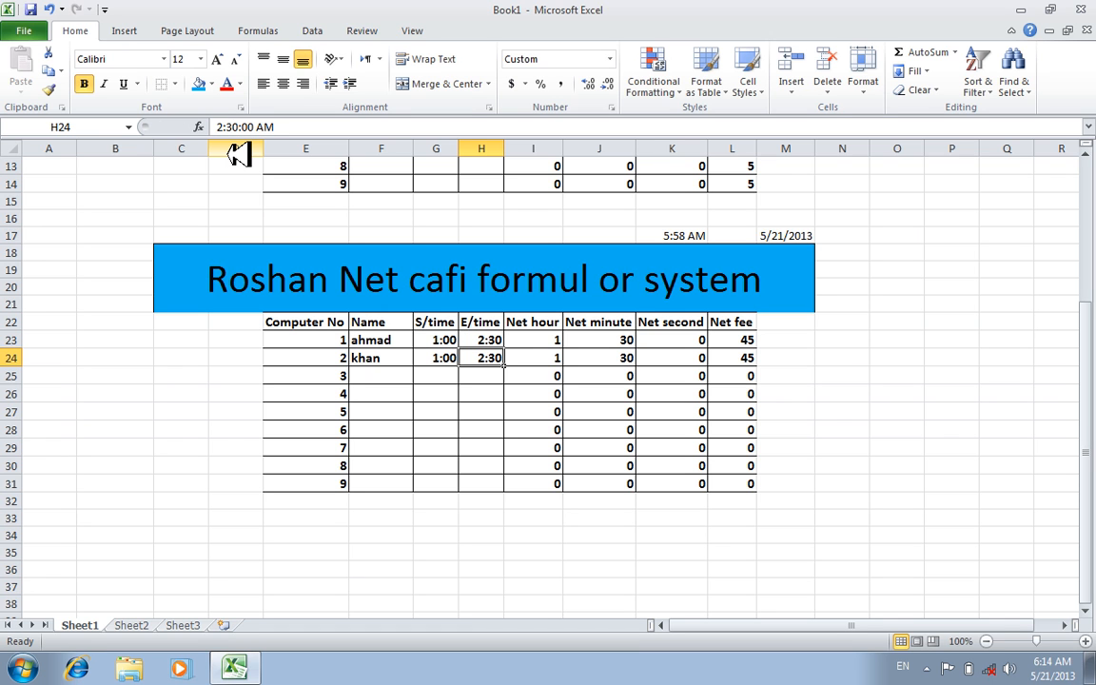
click(598, 517)
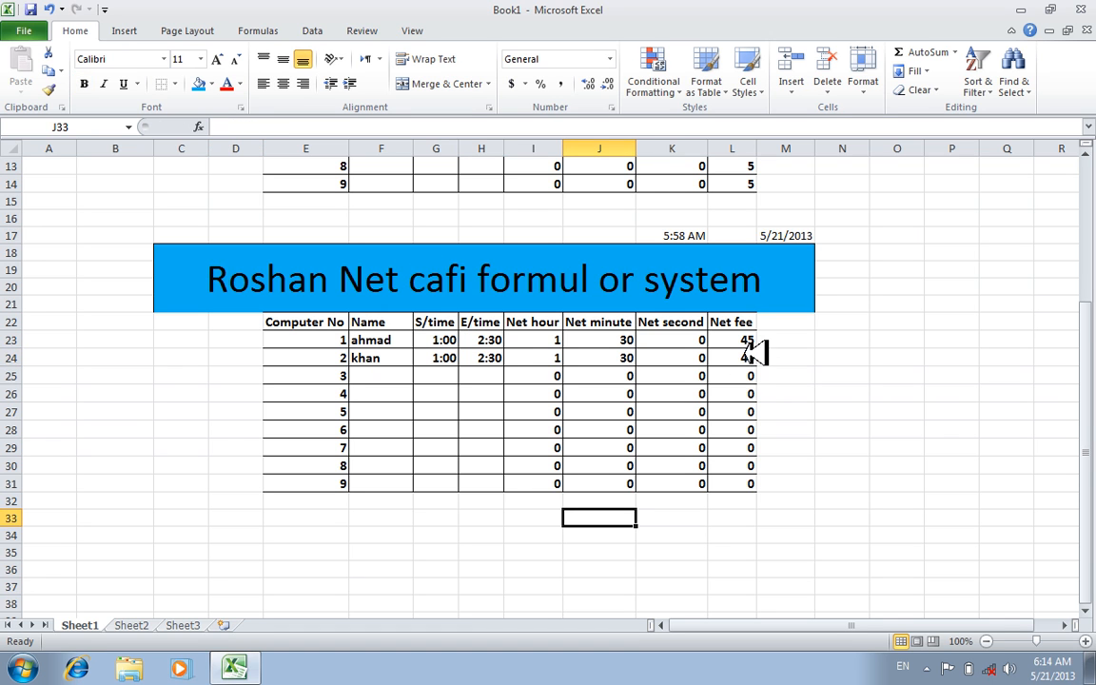